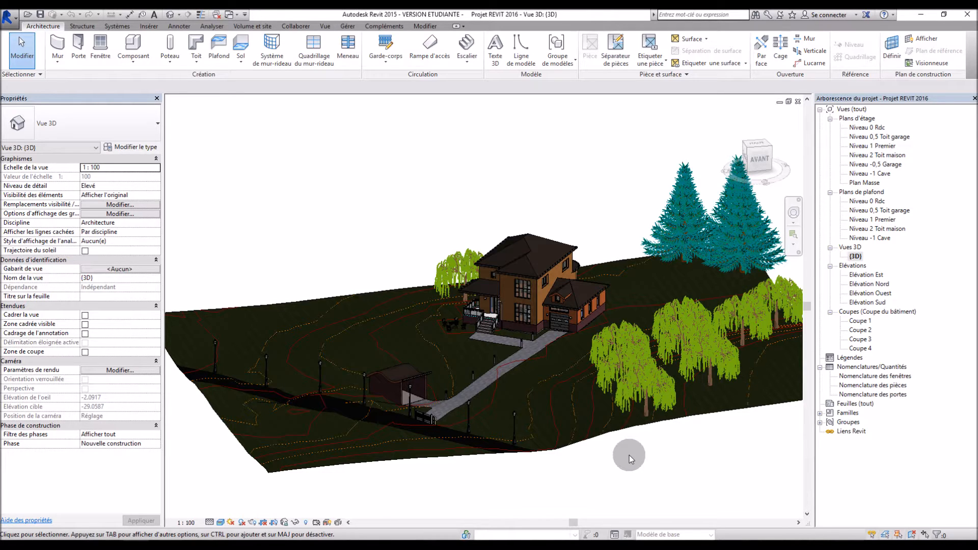
Examine the house, driveway, outbuilding and surrounding terrain of the 3D site model from several angles.
{"action": "middle_click_drag", "start_coordinate": [645, 444], "coordinate": [640, 473], "text": "shift"}
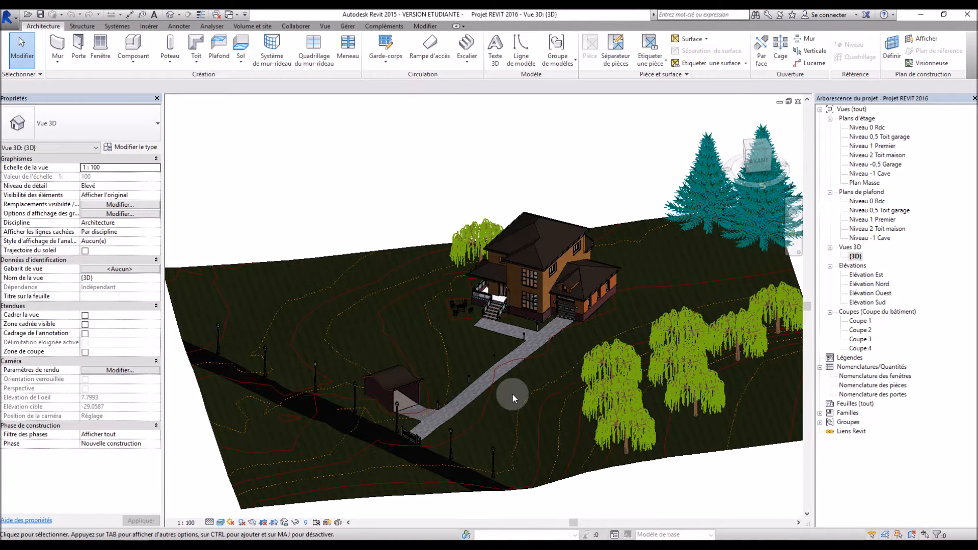
{"action": "scroll", "coordinate": [513, 394], "scroll_direction": "up", "scroll_amount": 2}
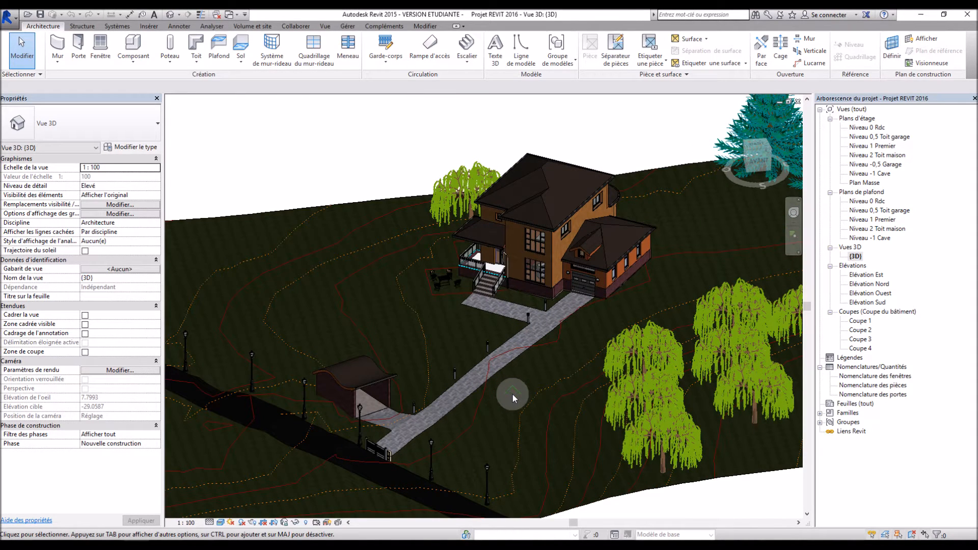
{"action": "scroll", "coordinate": [512, 394], "scroll_direction": "down", "scroll_amount": 1}
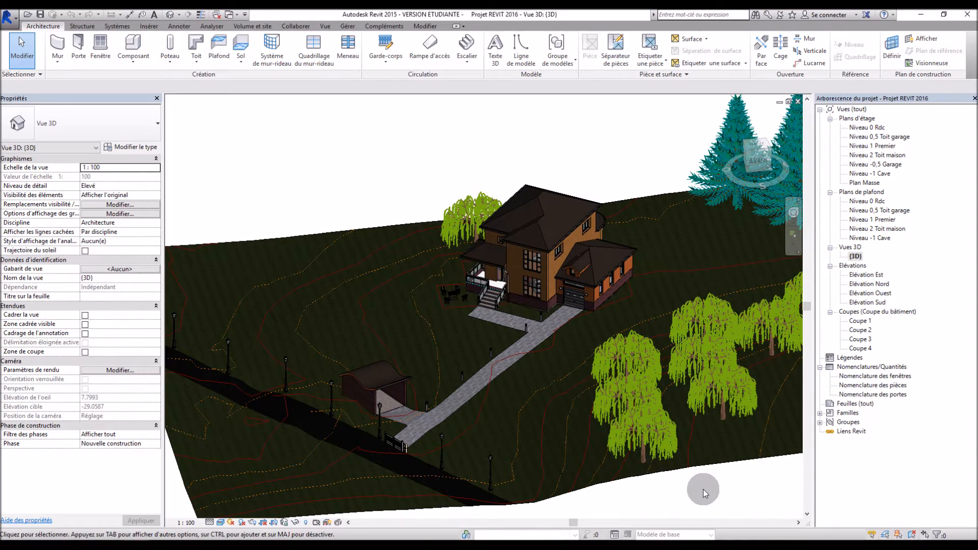
{"action": "middle_click_drag", "start_coordinate": [699, 488], "coordinate": [733, 461], "text": "shift"}
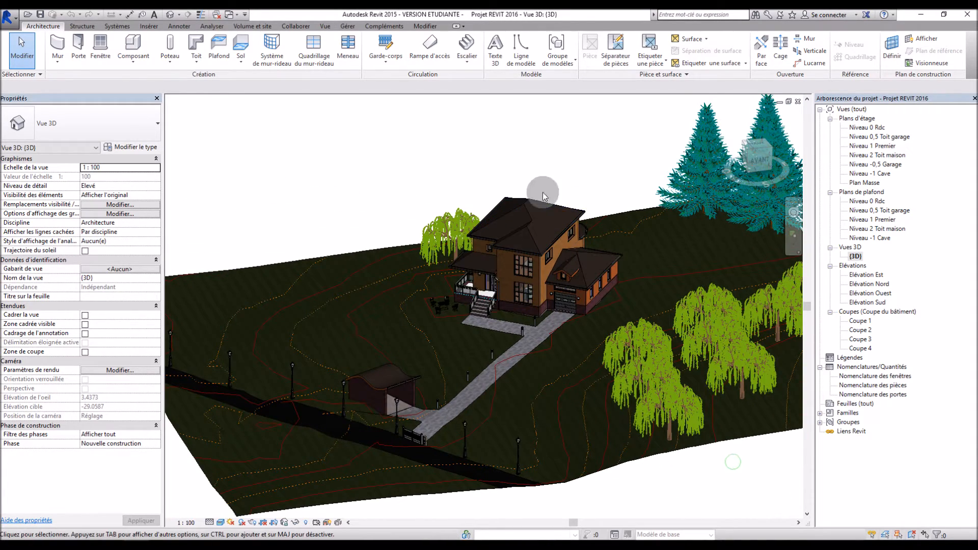
{"action": "mouse_move", "coordinate": [358, 191]}
{"action": "middle_mouse_down", "text": "shift"}
{"action": "mouse_move", "coordinate": [360, 239]}
{"action": "mouse_move", "coordinate": [375, 271]}
{"action": "middle_mouse_up", "text": "shift"}
{"action": "scroll", "coordinate": [369, 295], "scroll_direction": "up", "scroll_amount": 5}
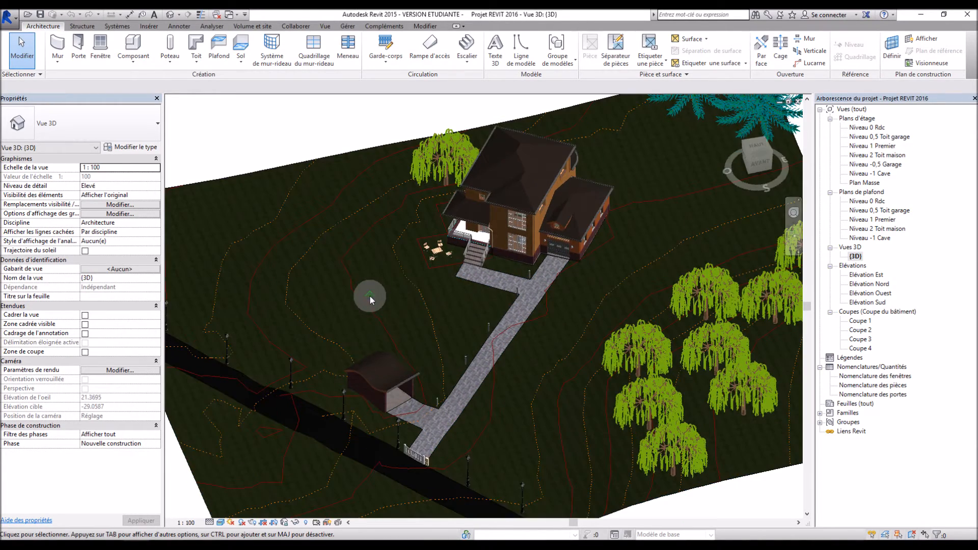
{"action": "scroll", "coordinate": [404, 342], "scroll_direction": "down", "scroll_amount": 5}
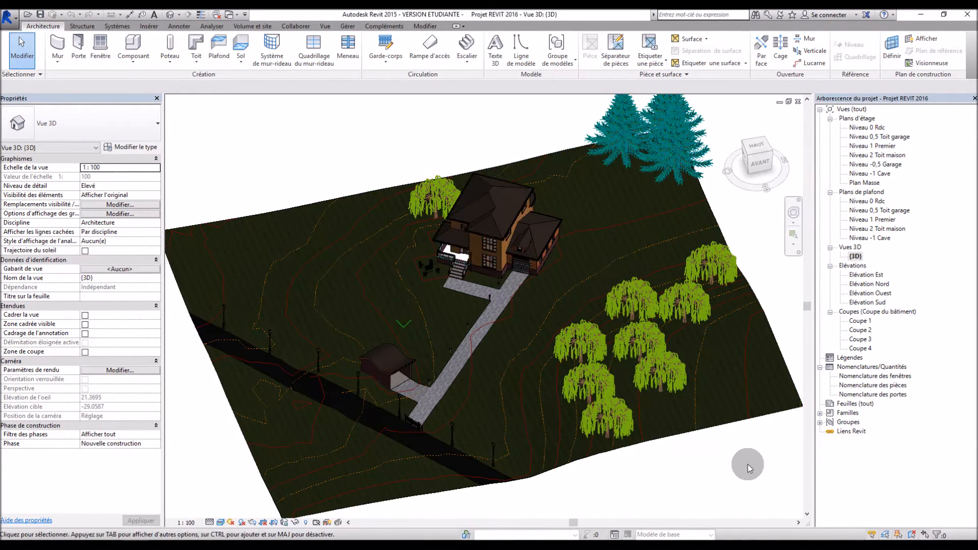
{"action": "middle_click_drag", "start_coordinate": [681, 466], "coordinate": [436, 295], "text": "shift"}
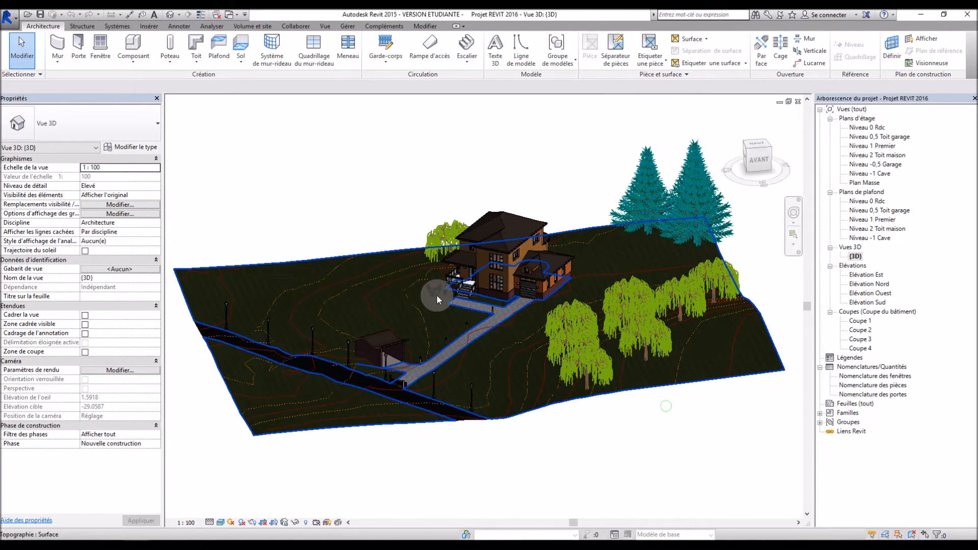
{"action": "middle_click_drag", "start_coordinate": [367, 164], "coordinate": [423, 194], "text": "shift"}
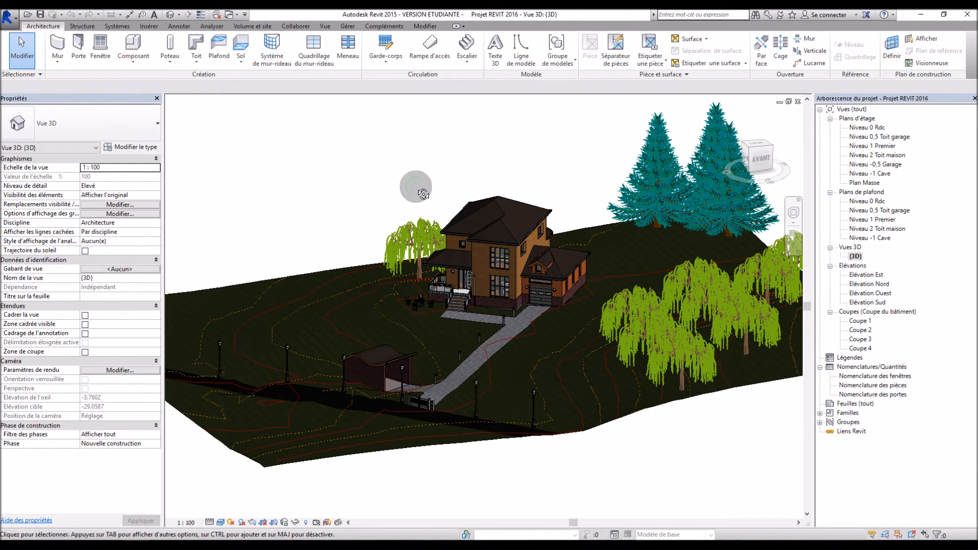
{"action": "middle_click_drag", "start_coordinate": [421, 193], "coordinate": [399, 209], "text": "shift"}
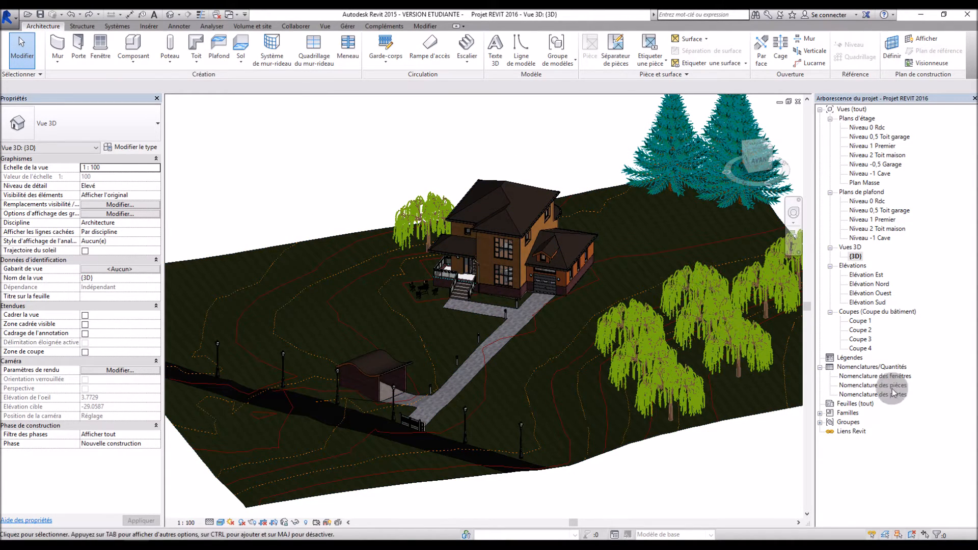
Open the window schedule Nomenclature des fenêtres and slightly narrow its Famille et type column.
{"action": "double_click", "coordinate": [879, 378]}
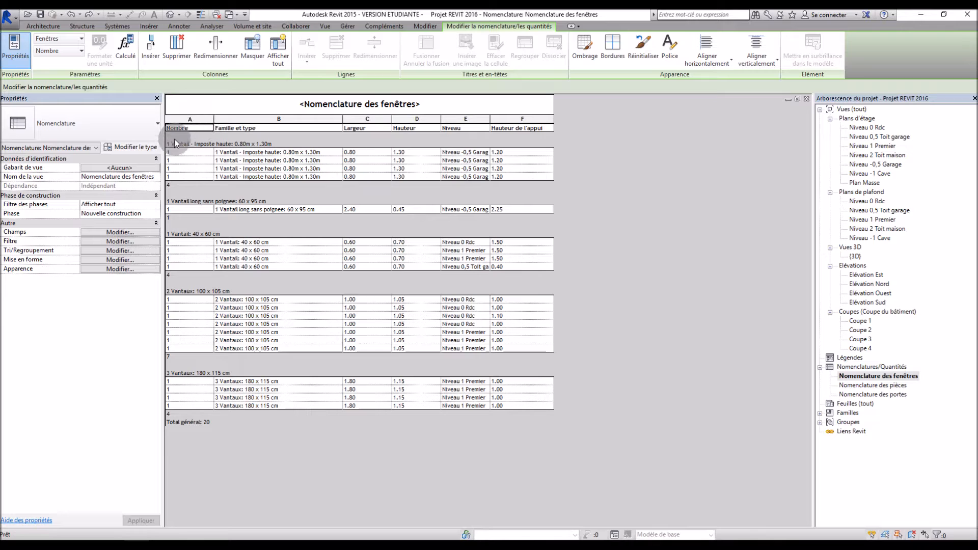
{"action": "mouse_move", "coordinate": [338, 120]}
{"action": "left_mouse_down"}
{"action": "mouse_move", "coordinate": [274, 116]}
{"action": "mouse_move", "coordinate": [335, 117]}
{"action": "left_mouse_up"}
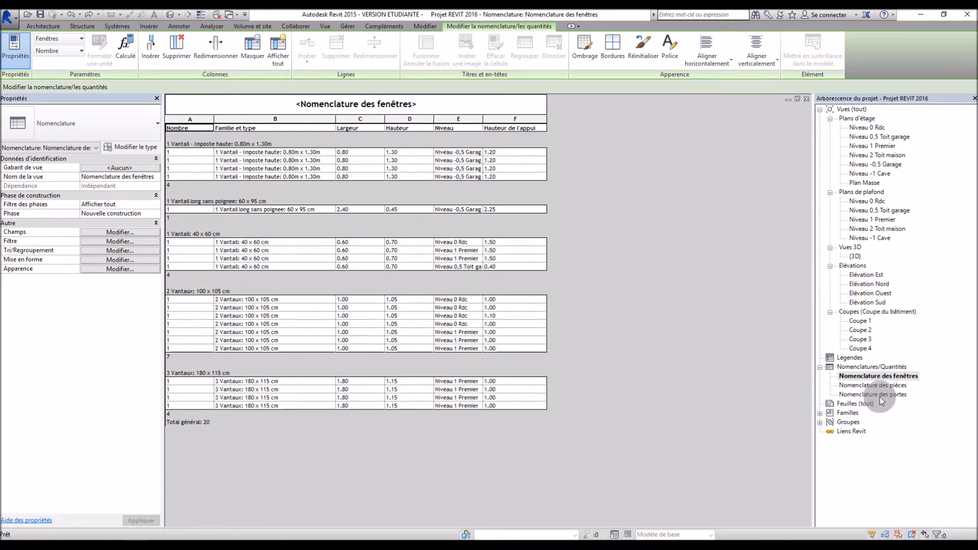
{"action": "left_click", "coordinate": [410, 102]}
{"action": "left_click_drag", "start_coordinate": [423, 102], "coordinate": [280, 103]}
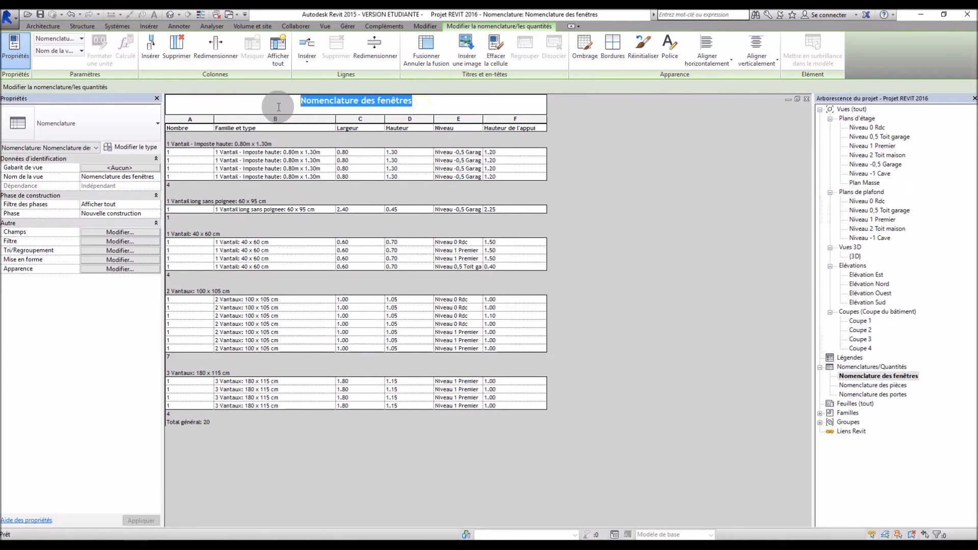
{"action": "left_click", "coordinate": [637, 148]}
{"action": "left_click", "coordinate": [653, 312]}
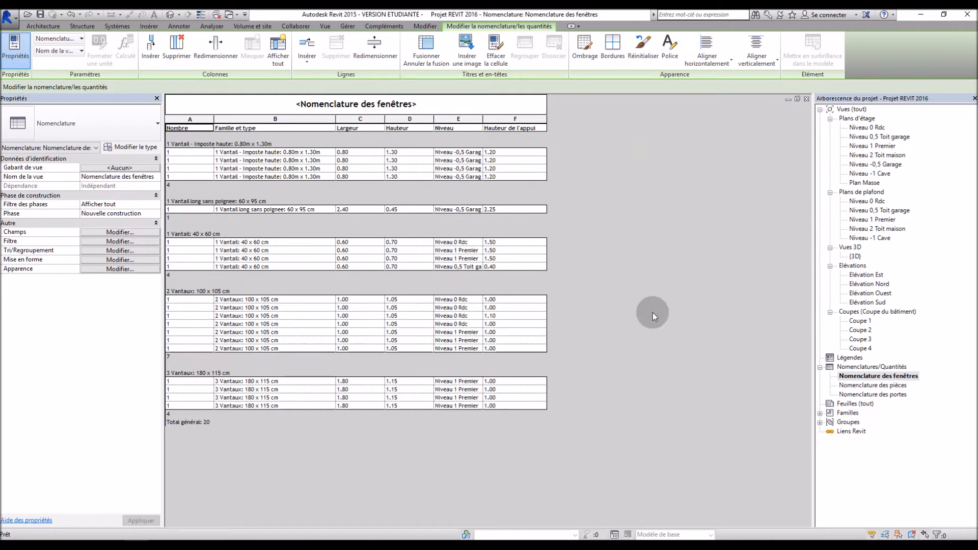
View the door schedule Nomenclature des portes, and read the room schedule Nomenclature des pièces from start to end.
{"action": "double_click", "coordinate": [866, 395]}
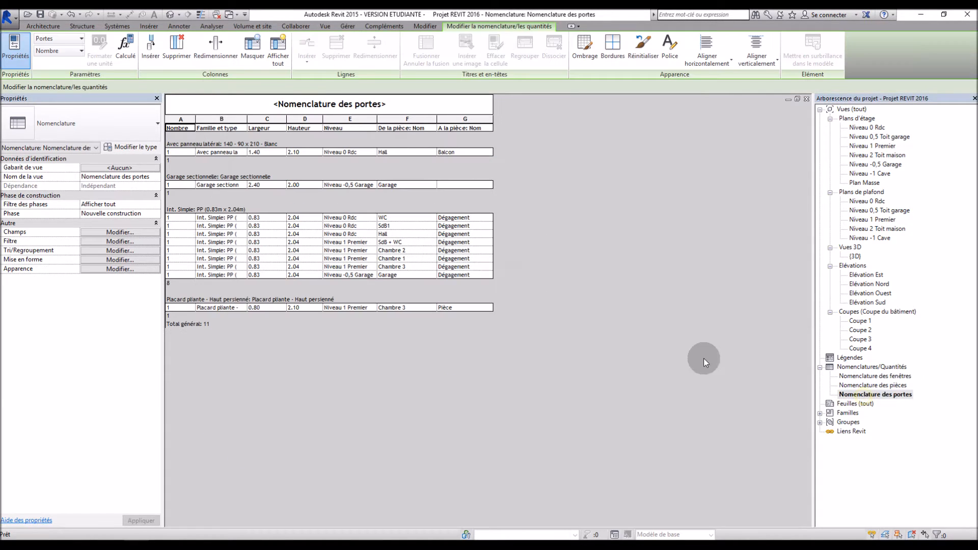
{"action": "double_click", "coordinate": [886, 385]}
{"action": "scroll", "coordinate": [540, 310], "scroll_direction": "down", "scroll_amount": 10}
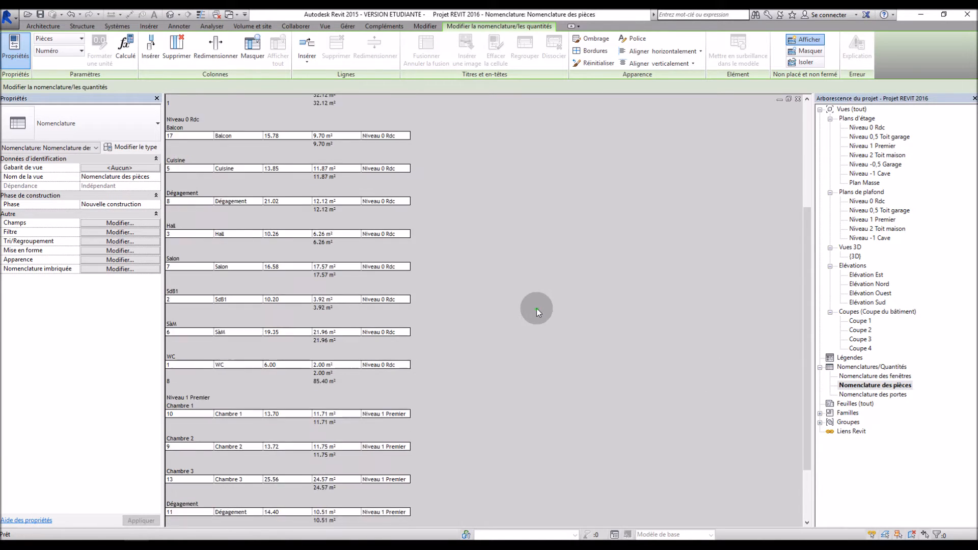
{"action": "scroll", "coordinate": [537, 309], "scroll_direction": "up", "scroll_amount": 10}
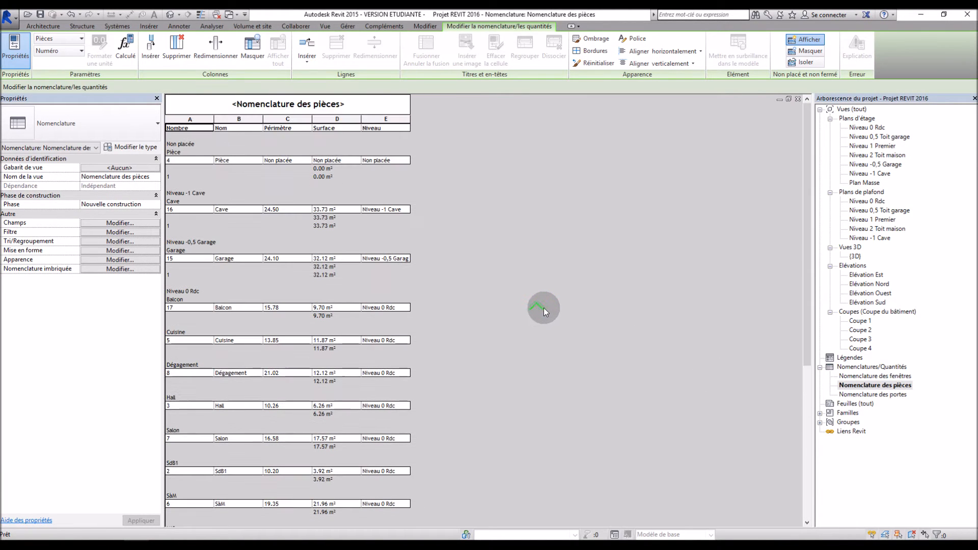
{"action": "scroll", "coordinate": [545, 312], "scroll_direction": "down", "scroll_amount": 5}
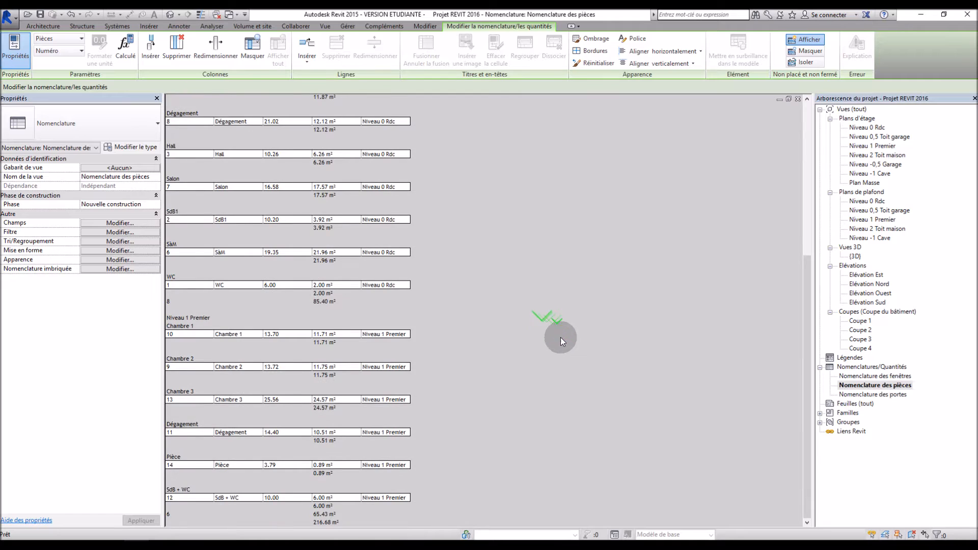
{"action": "scroll", "coordinate": [550, 346], "scroll_direction": "up", "scroll_amount": 3}
{"action": "scroll", "coordinate": [541, 354], "scroll_direction": "up", "scroll_amount": 2}
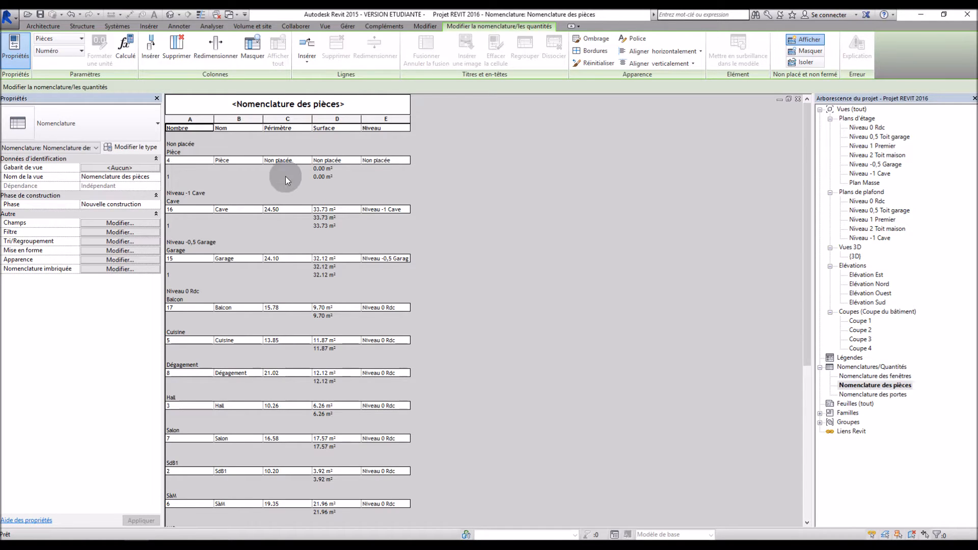
Check the scheduled fields of the room schedule and compare the Numéro field with the Nombre column heading.
{"action": "left_click", "coordinate": [128, 222]}
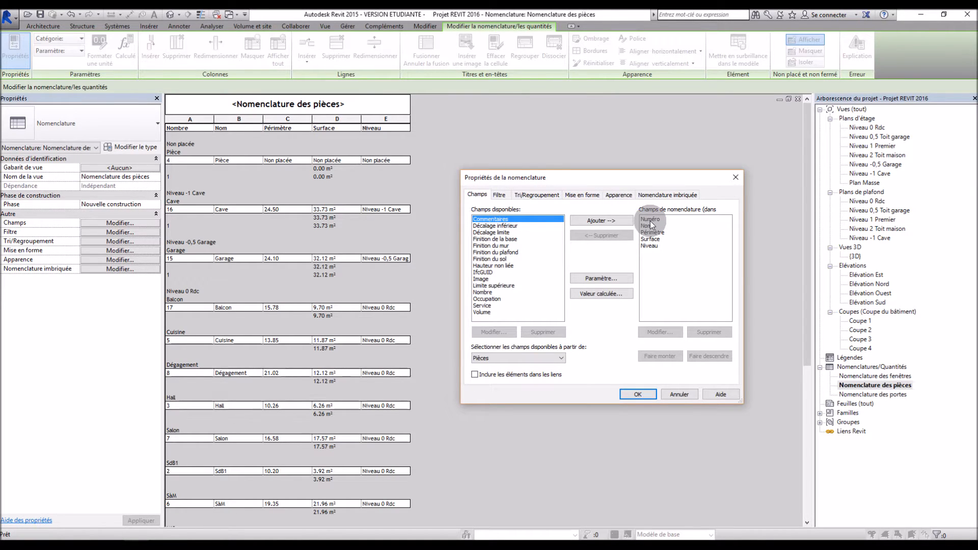
{"action": "left_click", "coordinate": [678, 394]}
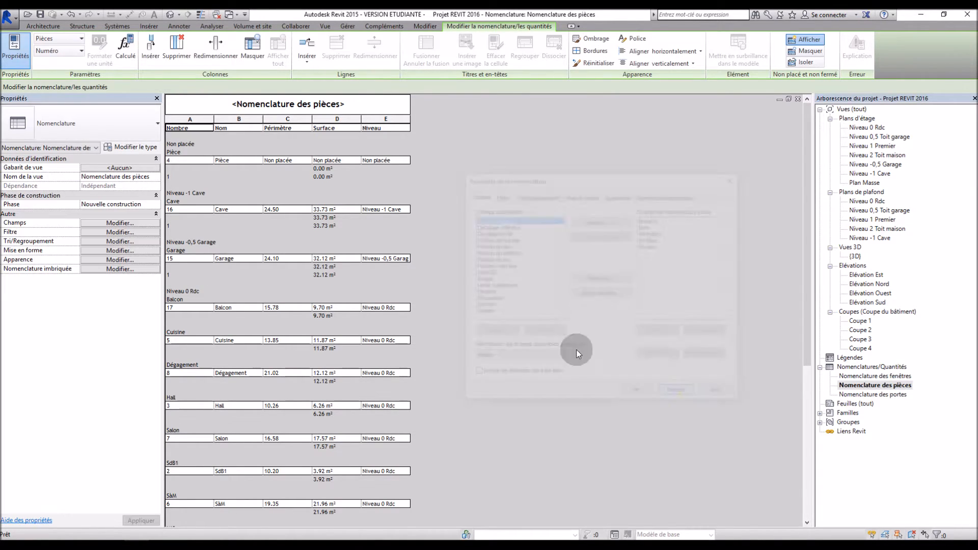
{"action": "left_click", "coordinate": [191, 128]}
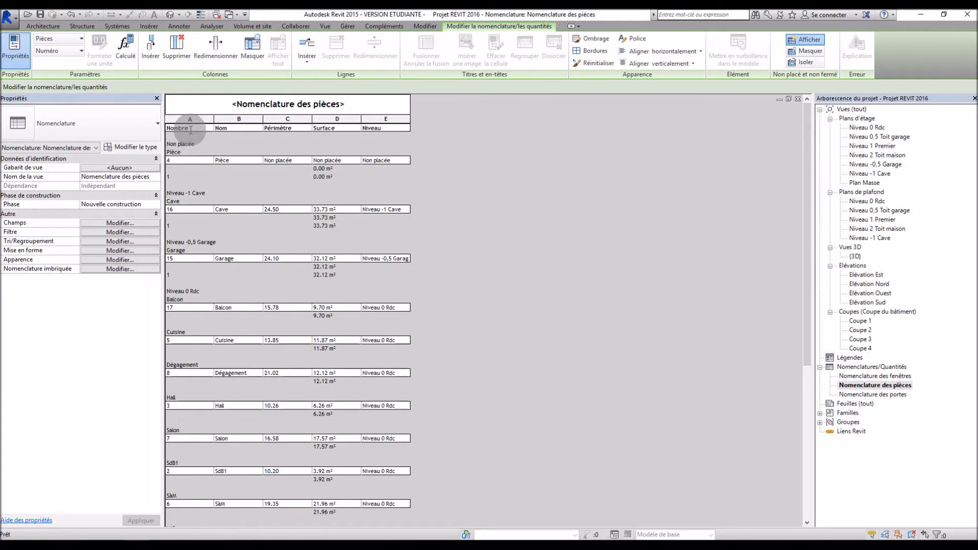
{"action": "left_click_drag", "start_coordinate": [190, 130], "coordinate": [162, 133]}
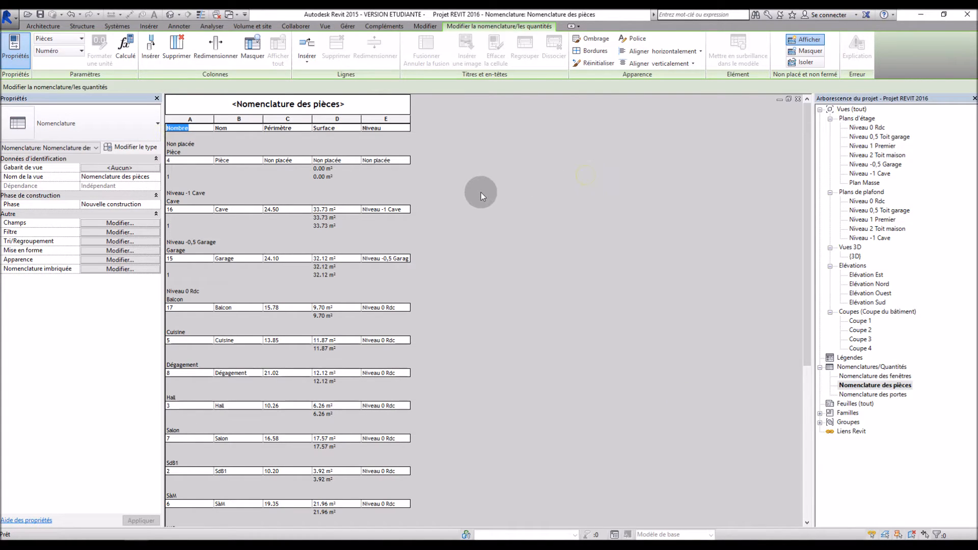
{"action": "left_click", "coordinate": [325, 213]}
{"action": "left_click", "coordinate": [134, 224]}
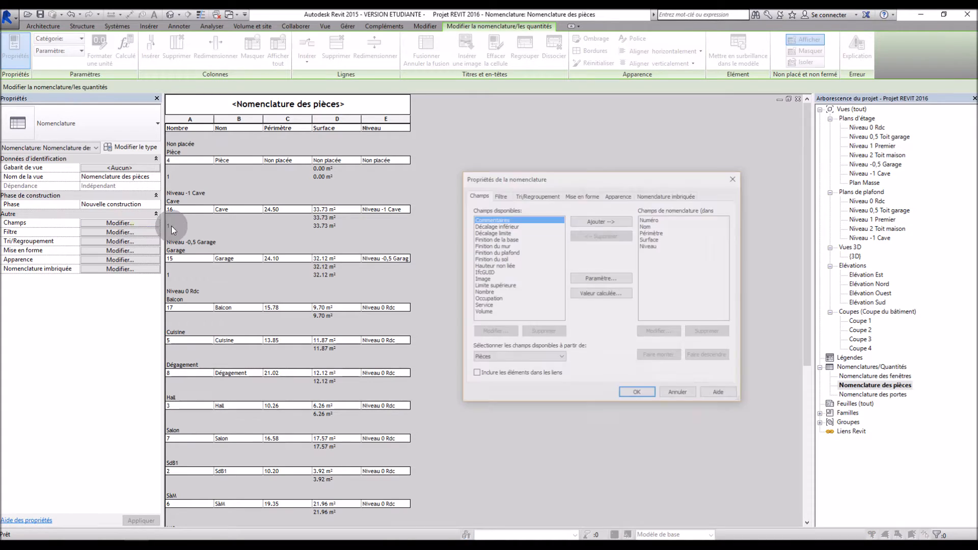
{"action": "left_click", "coordinate": [655, 220]}
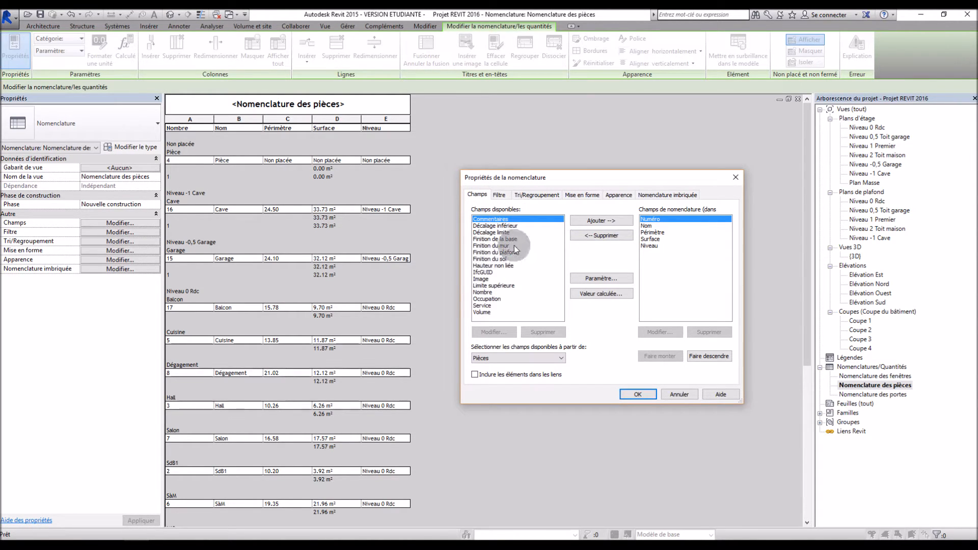
Review the room schedule's filter, sorting and grouping, formatting, appearance and embedded schedule settings.
{"action": "left_click", "coordinate": [499, 195]}
{"action": "left_click", "coordinate": [546, 211]}
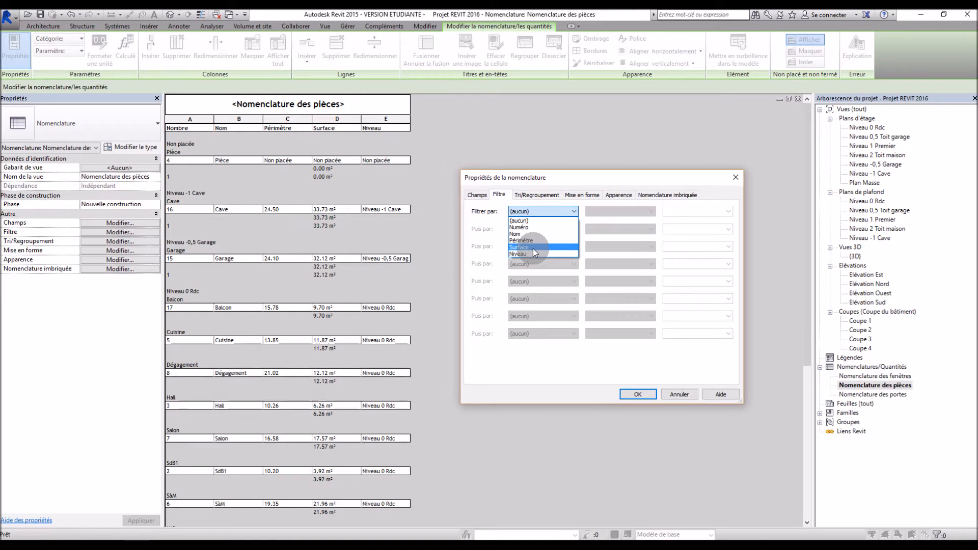
{"action": "left_click", "coordinate": [549, 210]}
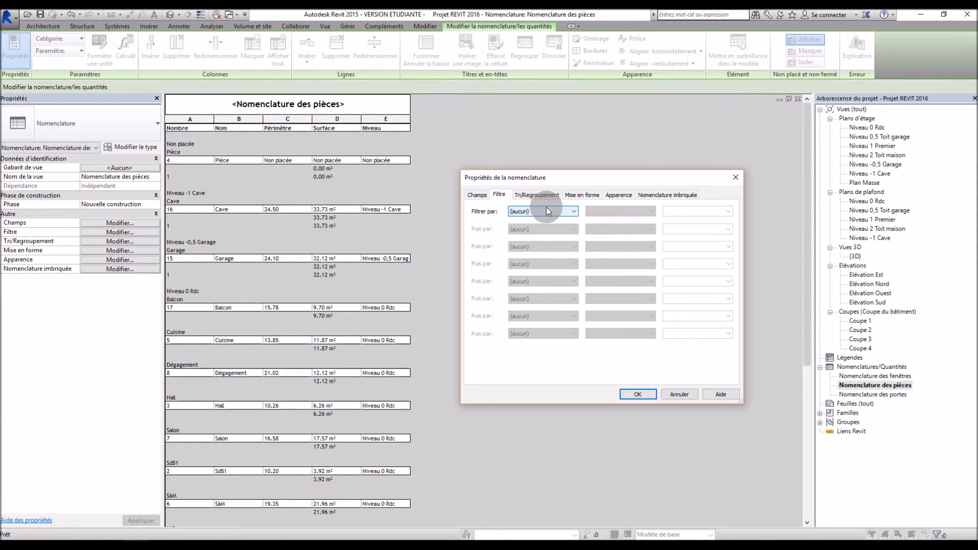
{"action": "left_click", "coordinate": [550, 196]}
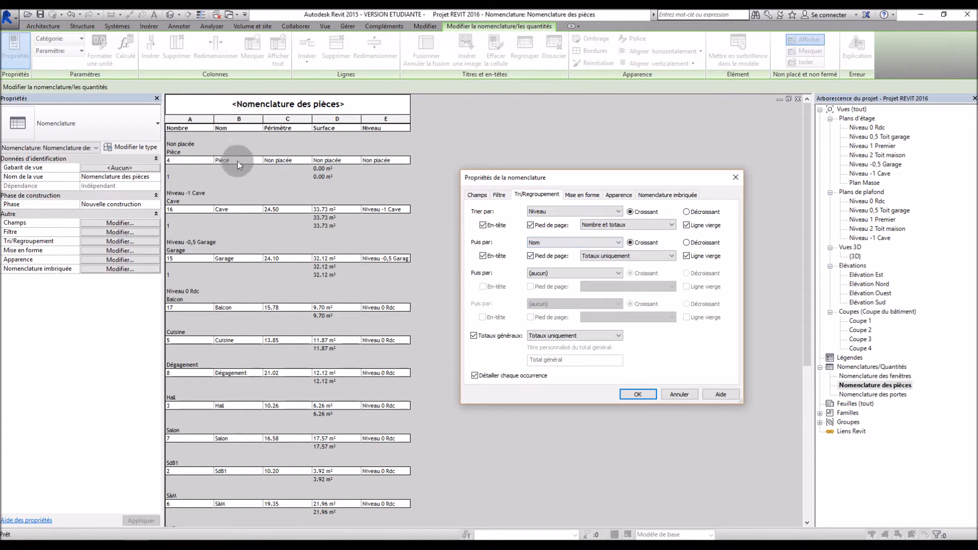
{"action": "left_click", "coordinate": [583, 194]}
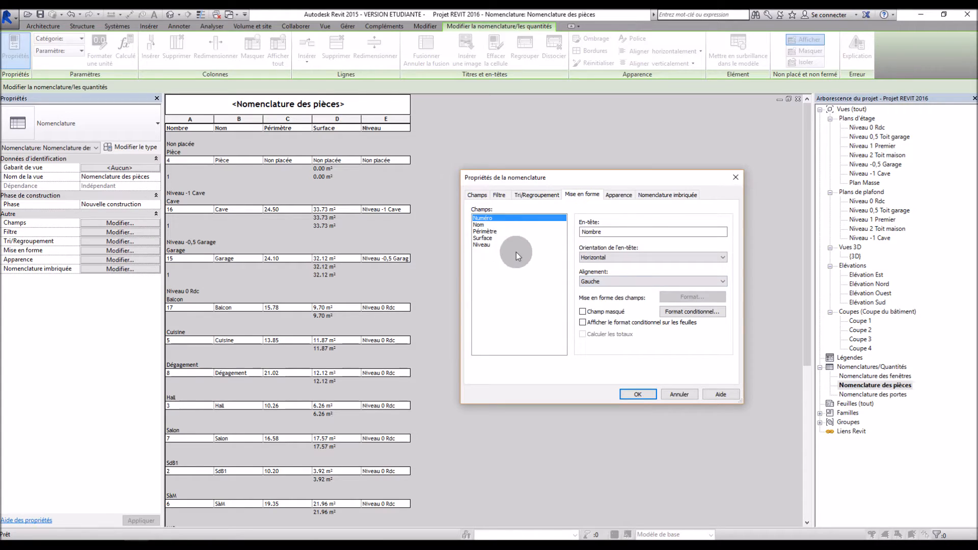
{"action": "left_click", "coordinate": [620, 198]}
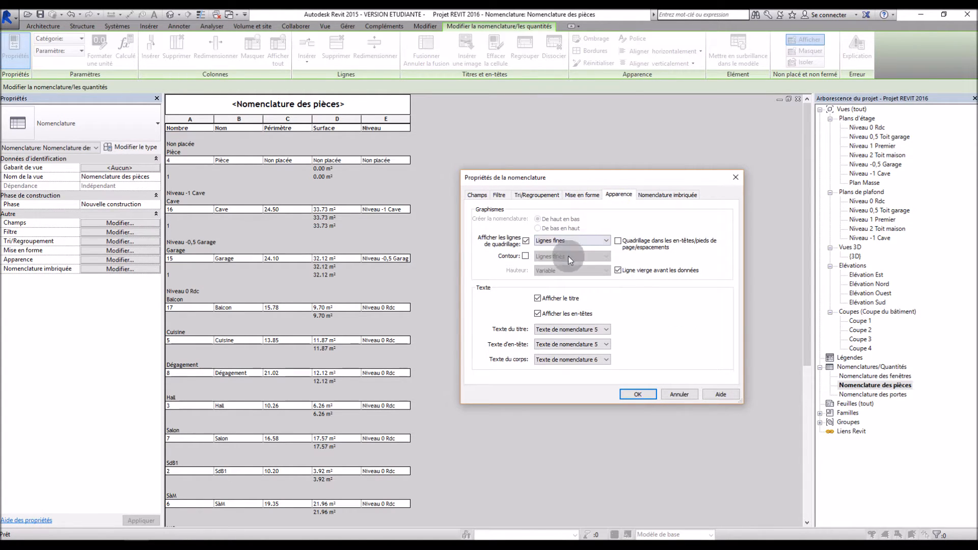
{"action": "left_click", "coordinate": [680, 196]}
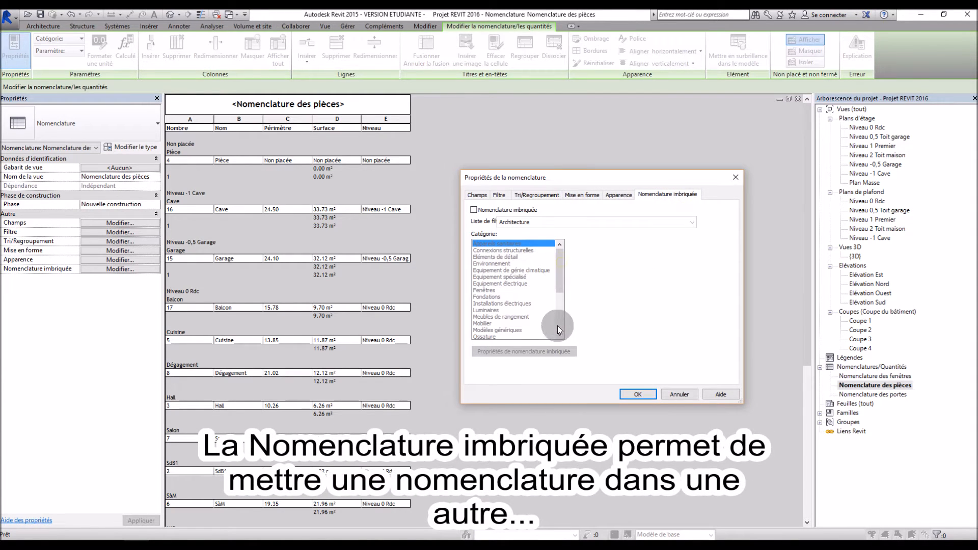
{"action": "left_click", "coordinate": [581, 195]}
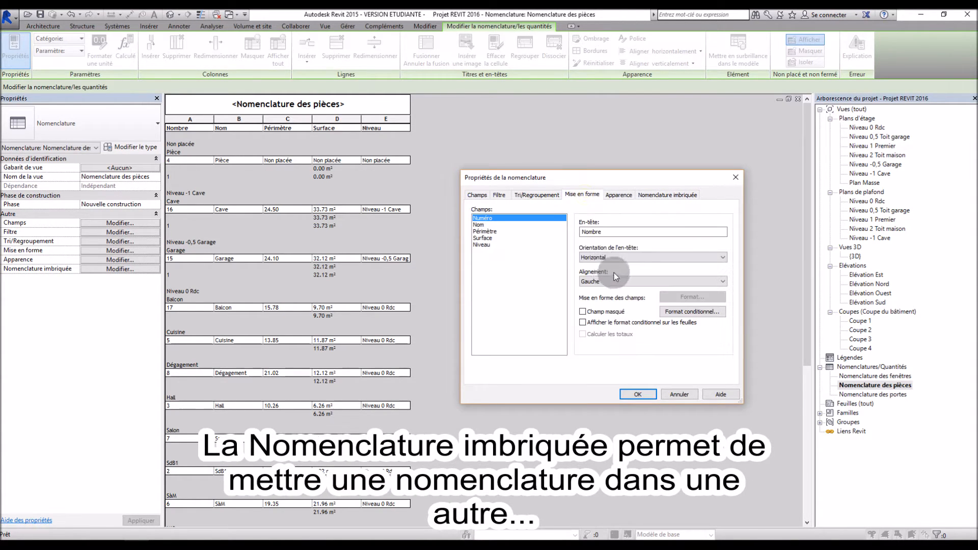
Set the room schedule's second sorting criterion, the one after Niveau, to (aucun) and apply the sorting settings.
{"action": "left_click", "coordinate": [534, 197]}
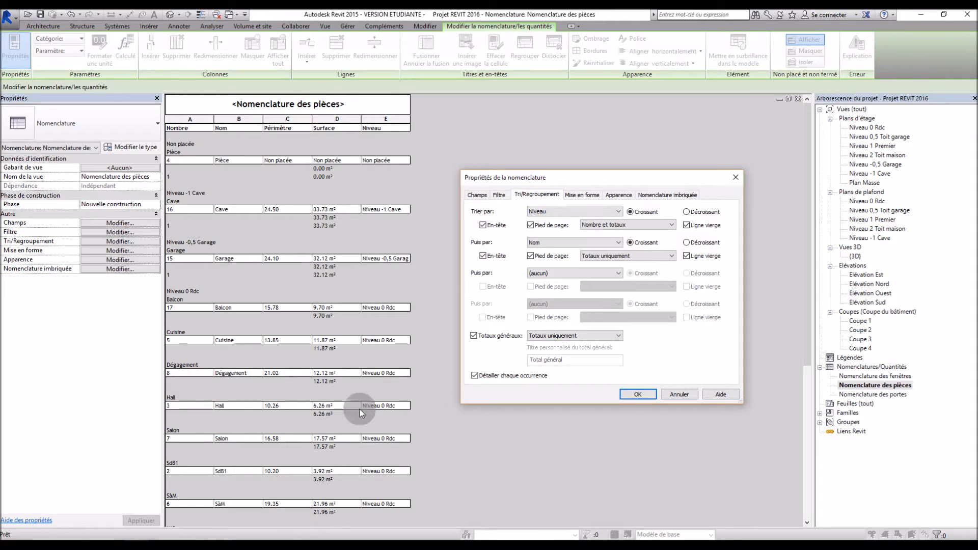
{"action": "left_click", "coordinate": [552, 242]}
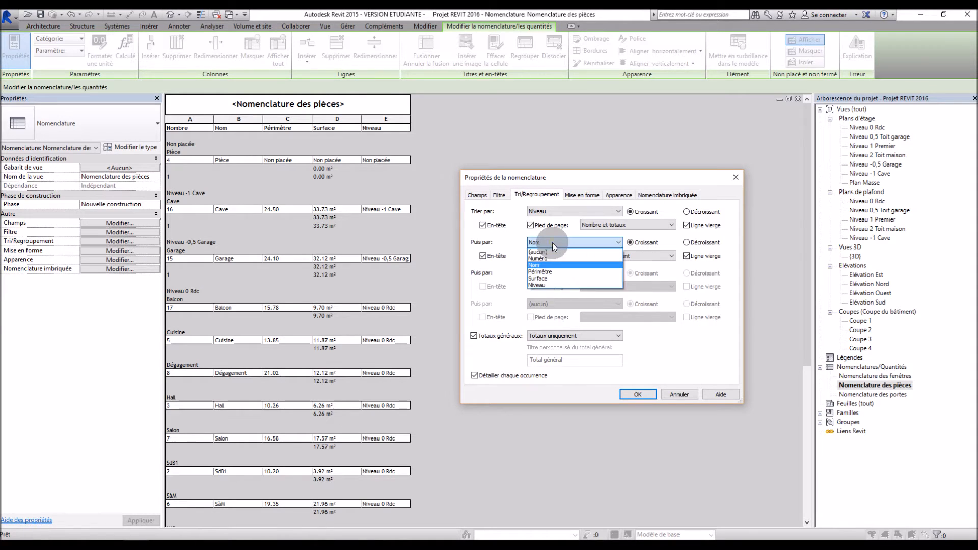
{"action": "left_click", "coordinate": [552, 252]}
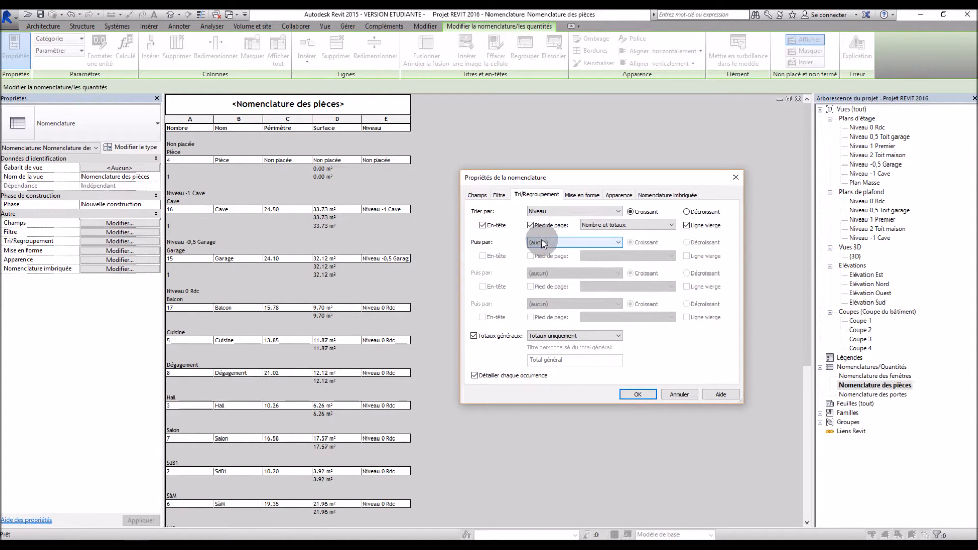
{"action": "left_click", "coordinate": [549, 244]}
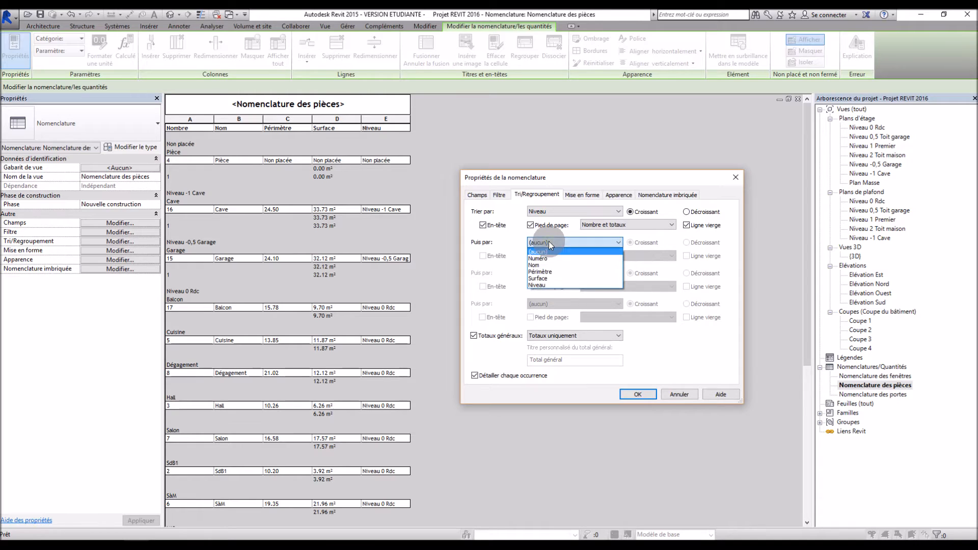
{"action": "left_click", "coordinate": [549, 240]}
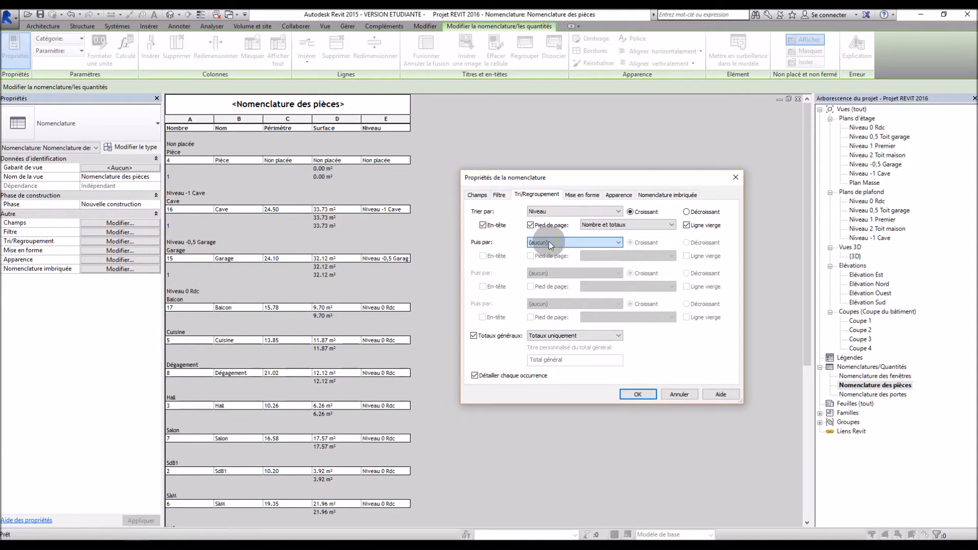
{"action": "left_click", "coordinate": [637, 394]}
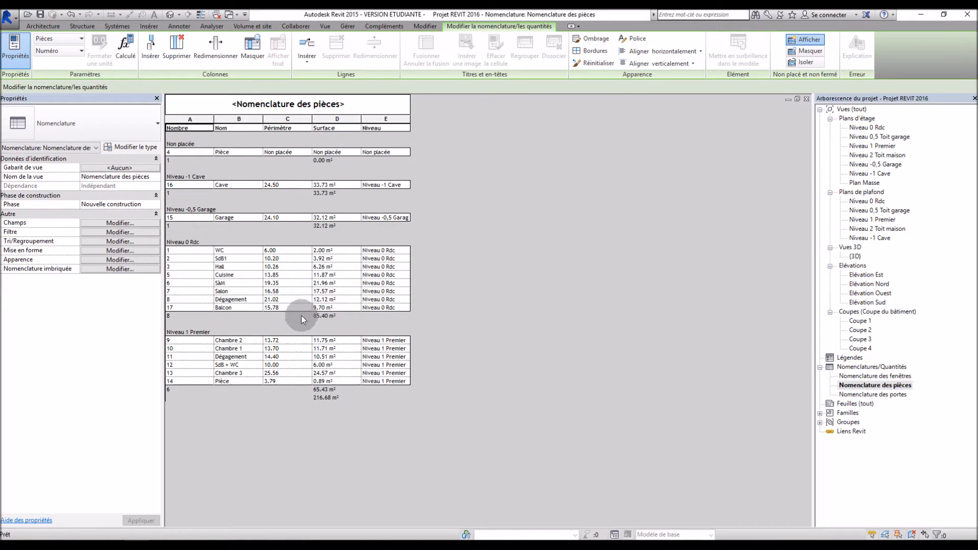
Turn off Calculer les totaux for the Surface field in the room schedule's formatting.
{"action": "left_click", "coordinate": [122, 250]}
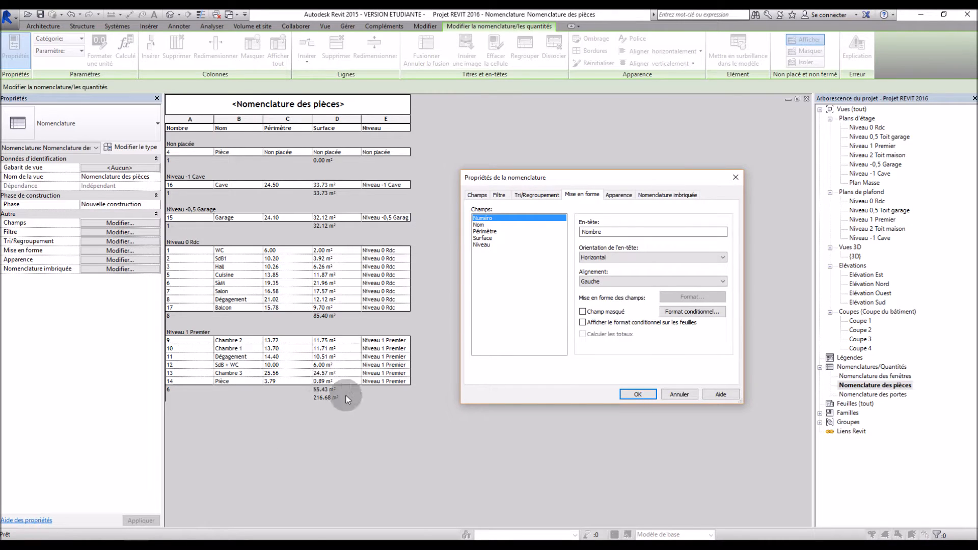
{"action": "left_click", "coordinate": [482, 238]}
{"action": "left_click", "coordinate": [582, 335]}
{"action": "left_click", "coordinate": [583, 335]}
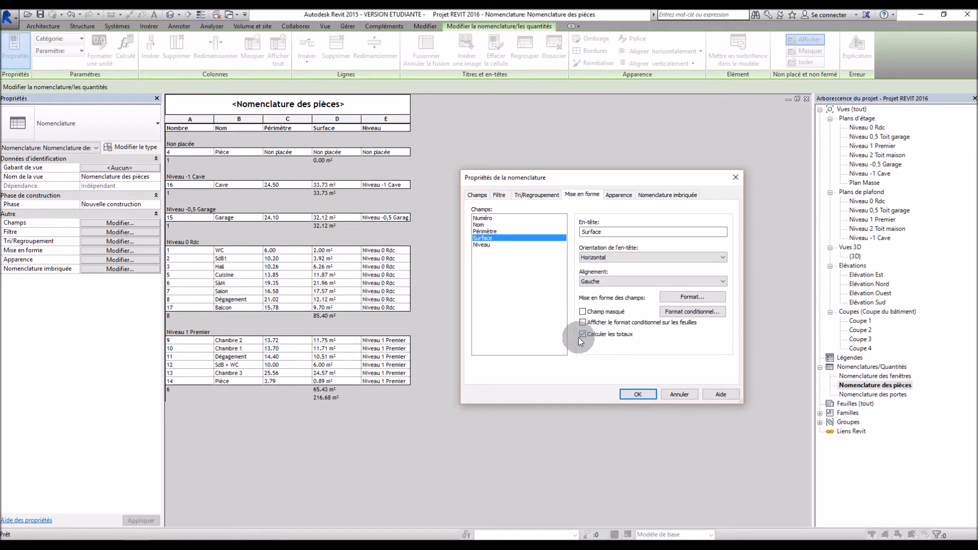
{"action": "left_click", "coordinate": [634, 397]}
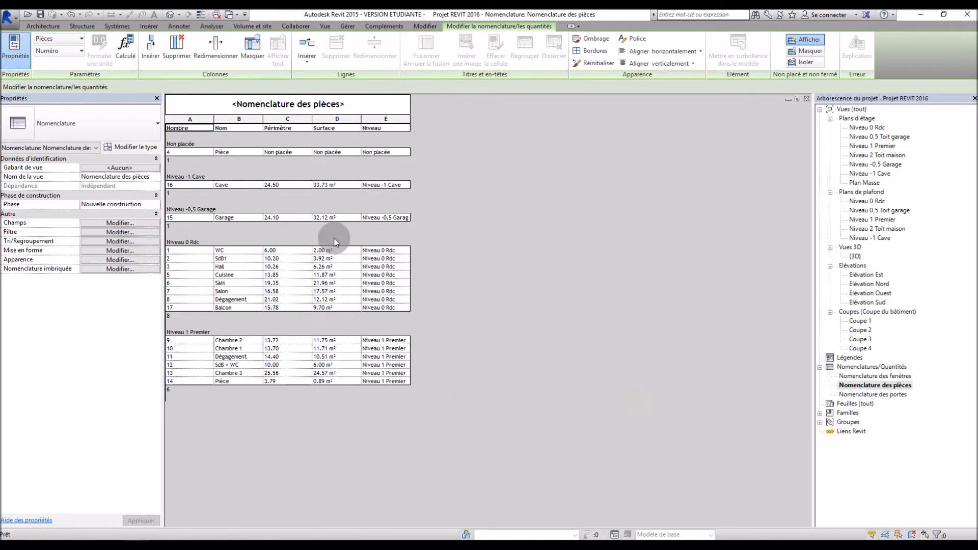
Enable showing the conditional format on sheets for the Numéro field, and turn Calculer les totaux on for the Surface field.
{"action": "left_click", "coordinate": [110, 250]}
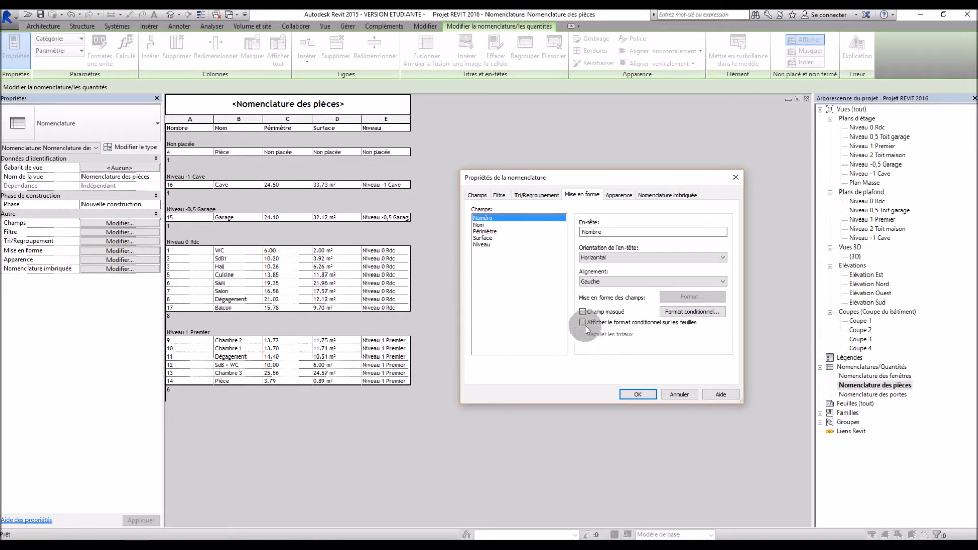
{"action": "left_click", "coordinate": [638, 395]}
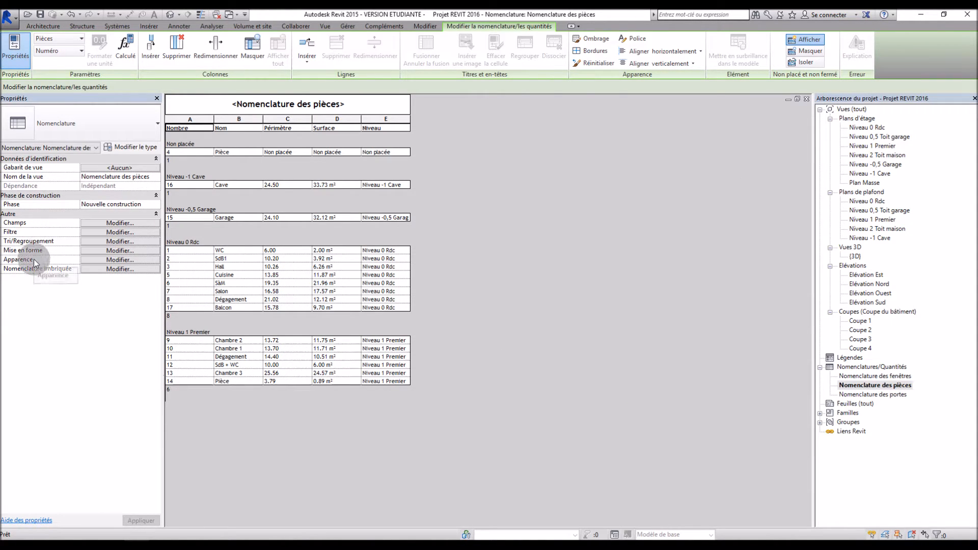
{"action": "left_click", "coordinate": [103, 249]}
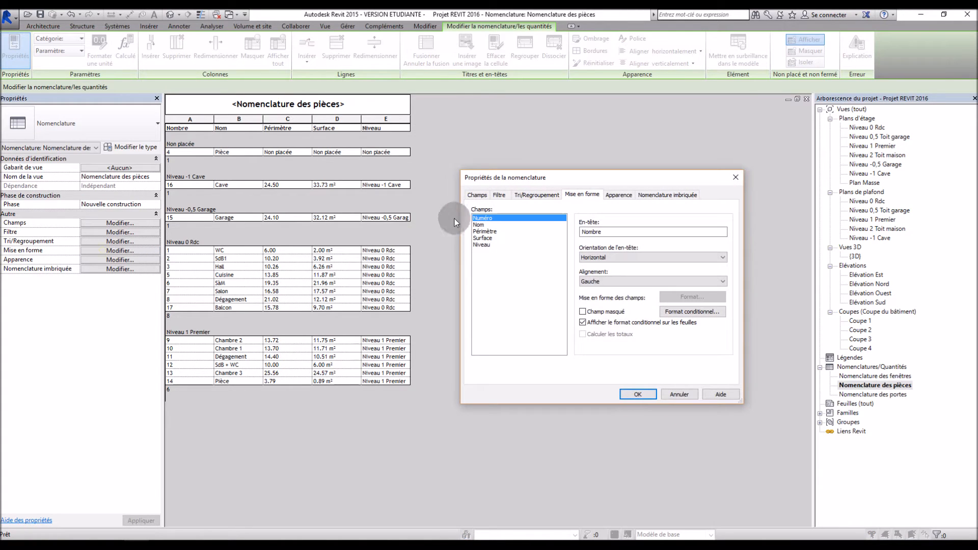
{"action": "left_click", "coordinate": [487, 238]}
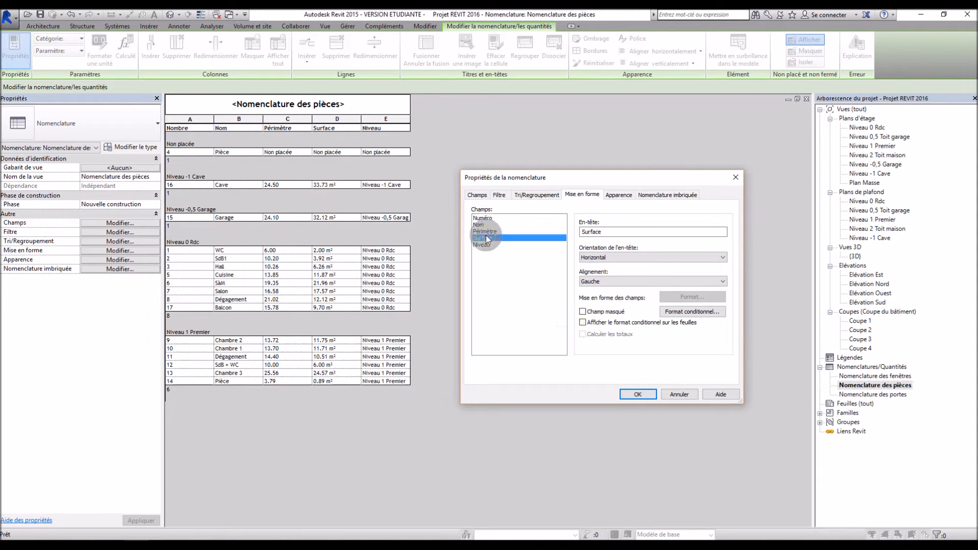
{"action": "left_click", "coordinate": [583, 334]}
{"action": "left_click", "coordinate": [632, 395]}
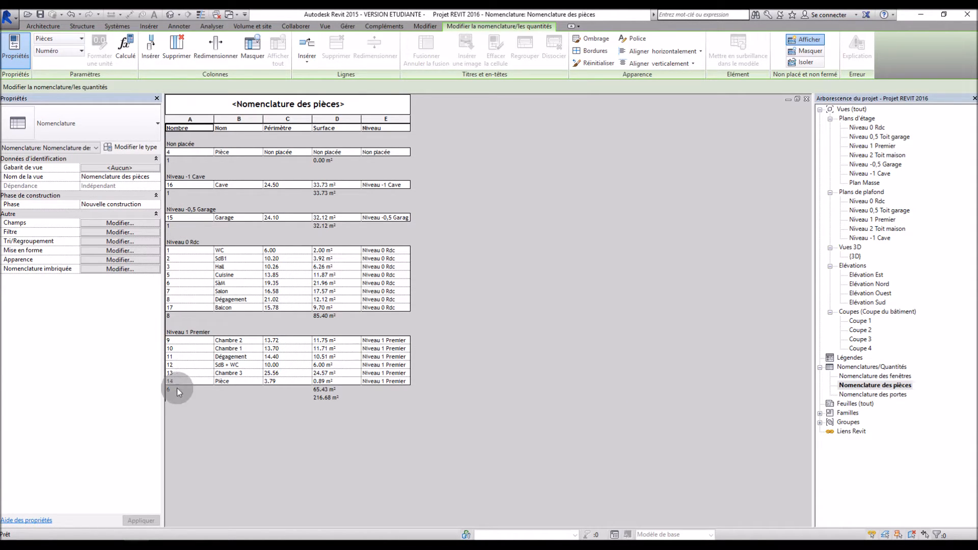
Remove the Numéro field from the room schedule and move the Niveau field to the first position.
{"action": "left_click", "coordinate": [100, 225]}
{"action": "left_click", "coordinate": [649, 219]}
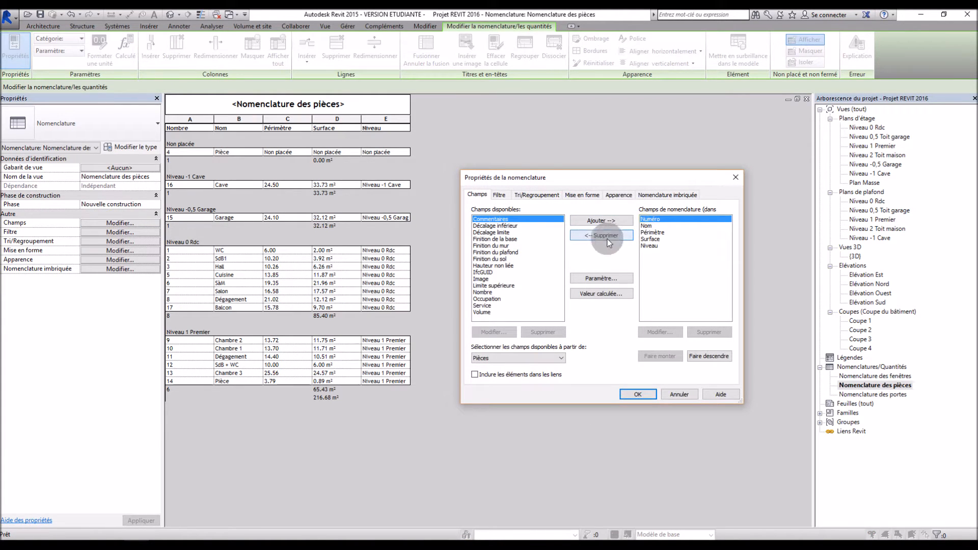
{"action": "left_click", "coordinate": [606, 238]}
{"action": "left_click", "coordinate": [651, 239]}
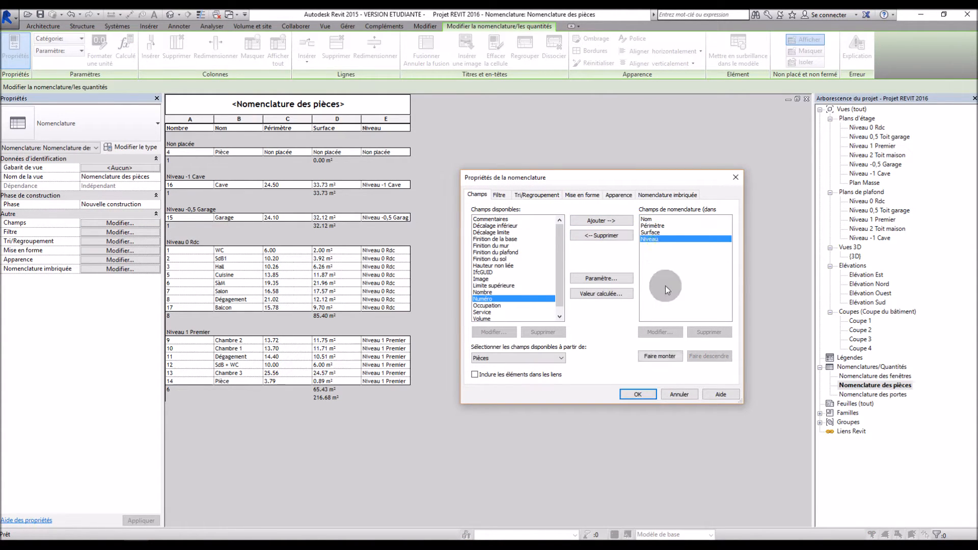
{"action": "left_click", "coordinate": [669, 356]}
{"action": "left_click", "coordinate": [668, 356]}
{"action": "left_click", "coordinate": [669, 356]}
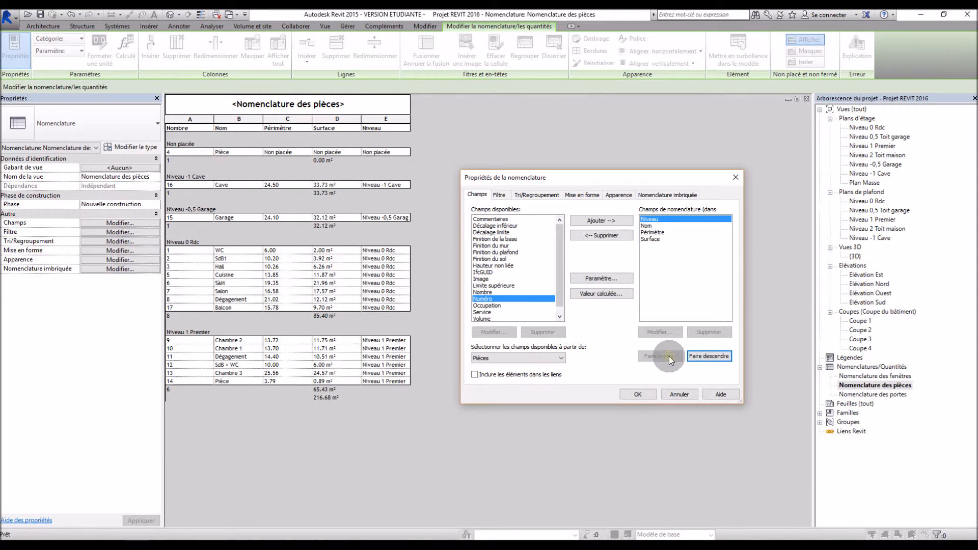
{"action": "left_click", "coordinate": [638, 395]}
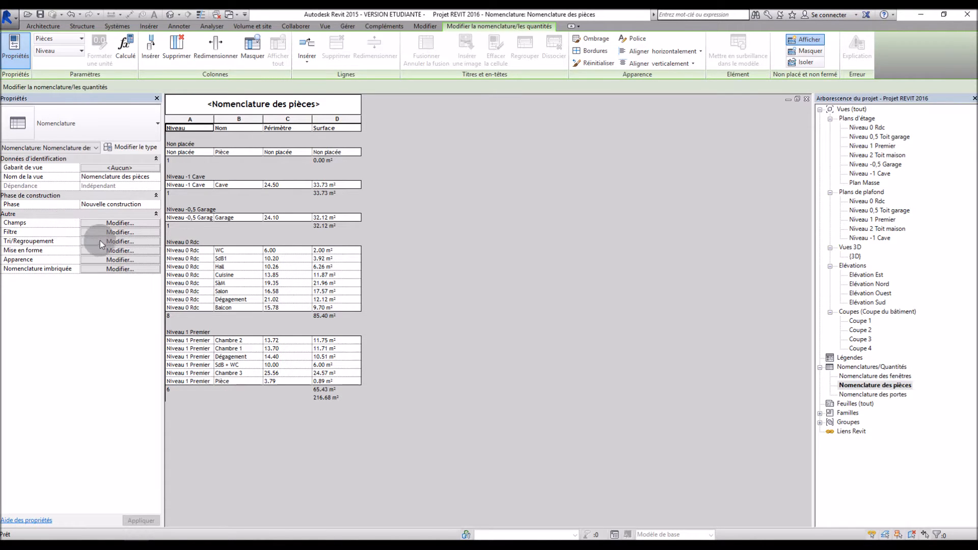
Turn off the footer of the Niveau groups and the grand totals in the room schedule's sorting settings.
{"action": "left_click", "coordinate": [119, 241]}
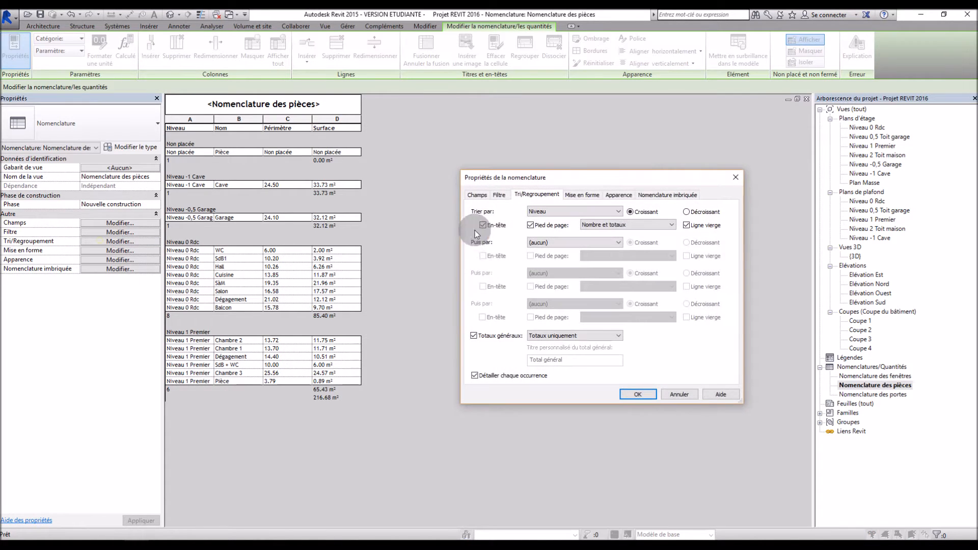
{"action": "left_click", "coordinate": [550, 227]}
{"action": "left_click", "coordinate": [638, 394]}
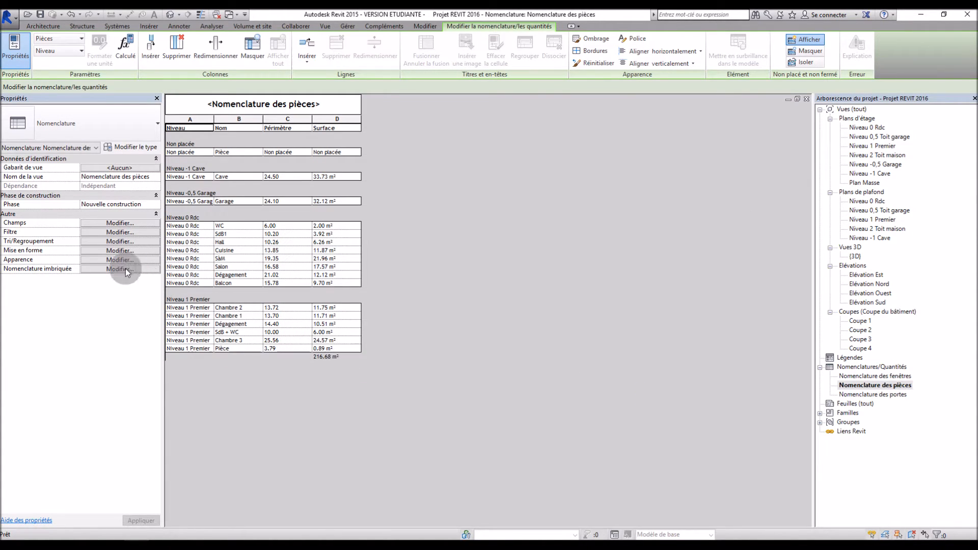
{"action": "left_click", "coordinate": [120, 241]}
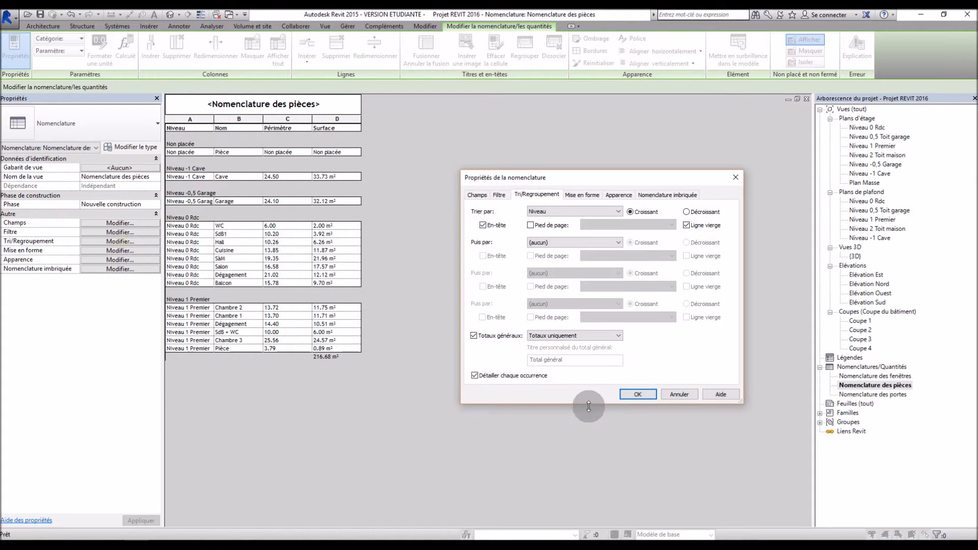
{"action": "left_click", "coordinate": [474, 335]}
{"action": "left_click", "coordinate": [638, 394]}
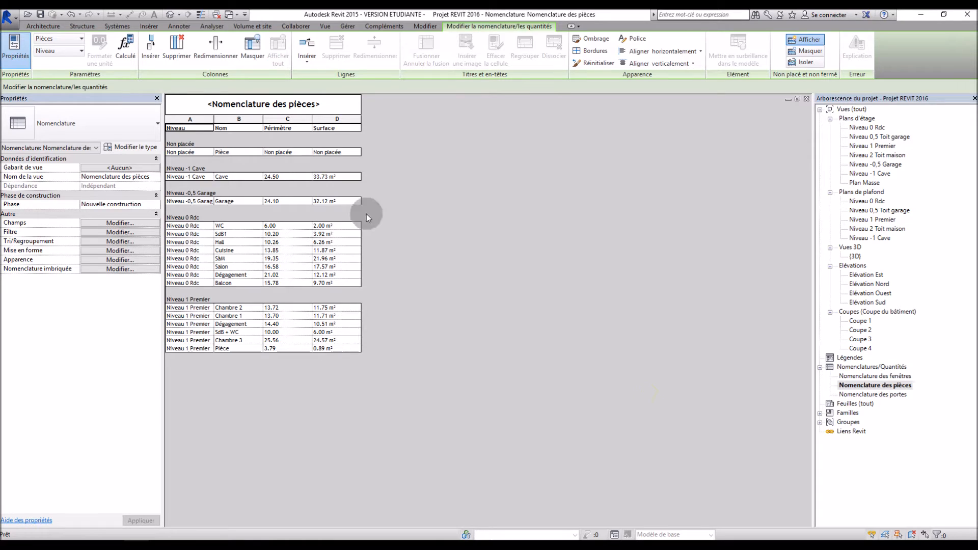
Check the Surface field's totals setting, and enable the Niveau group footer and the grand totals, both with Titre, nombre et totaux.
{"action": "left_click", "coordinate": [118, 250]}
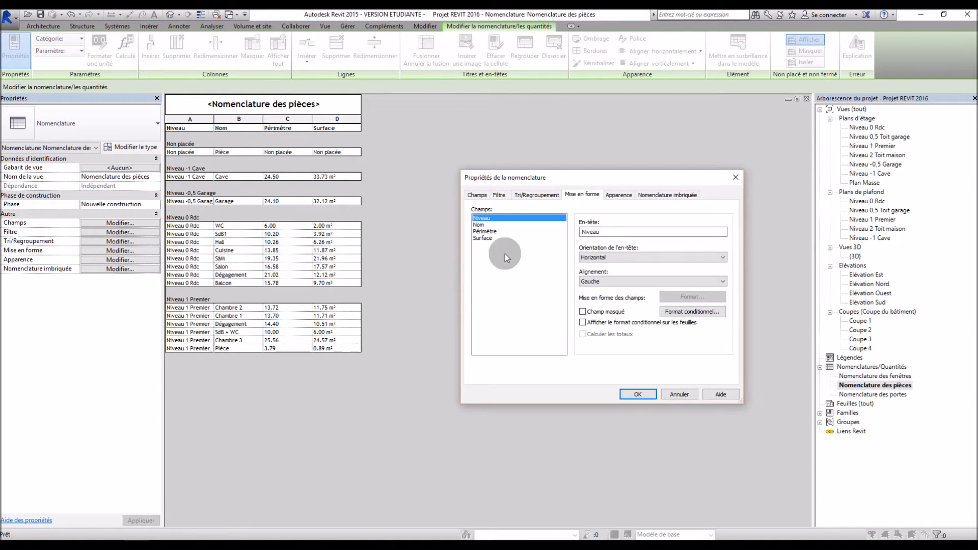
{"action": "left_click", "coordinate": [483, 238]}
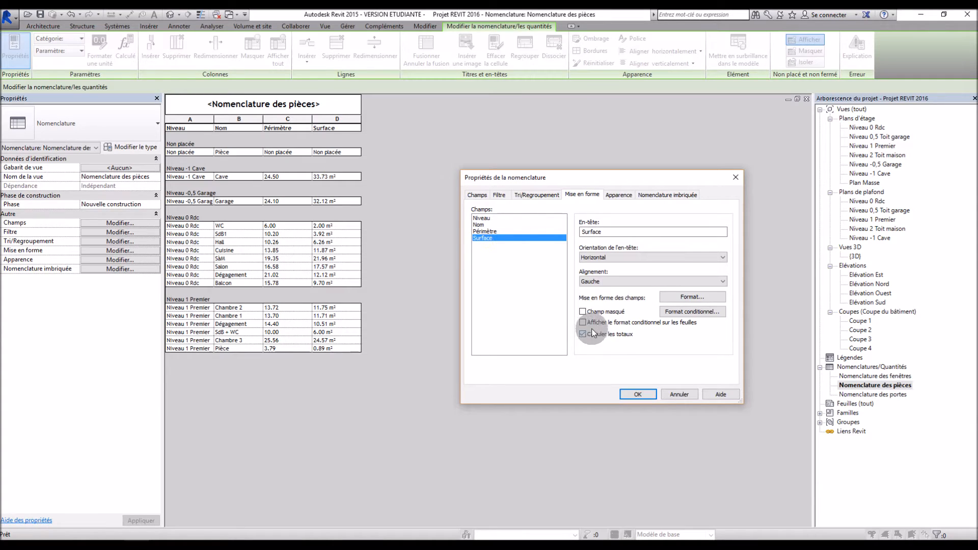
{"action": "left_click", "coordinate": [525, 195]}
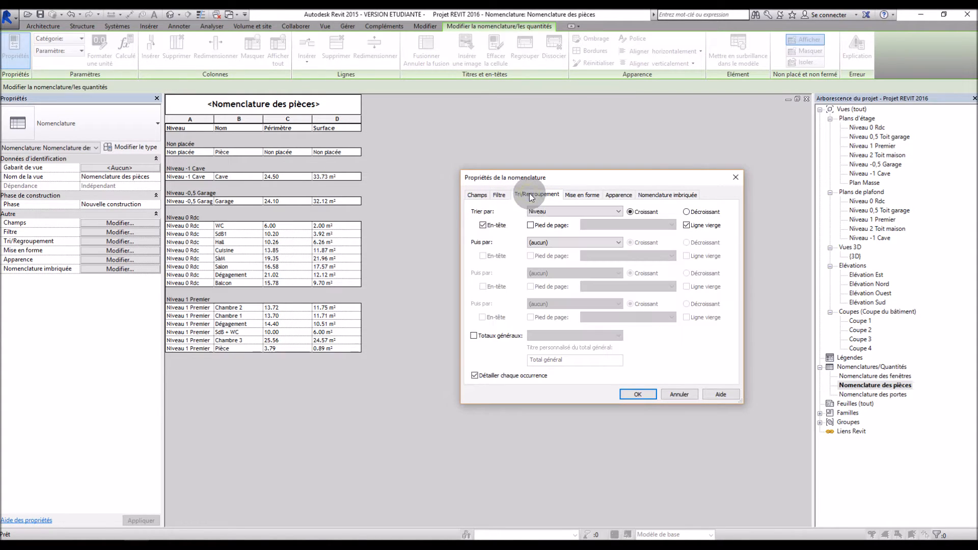
{"action": "left_click", "coordinate": [530, 225]}
{"action": "left_click", "coordinate": [474, 336]}
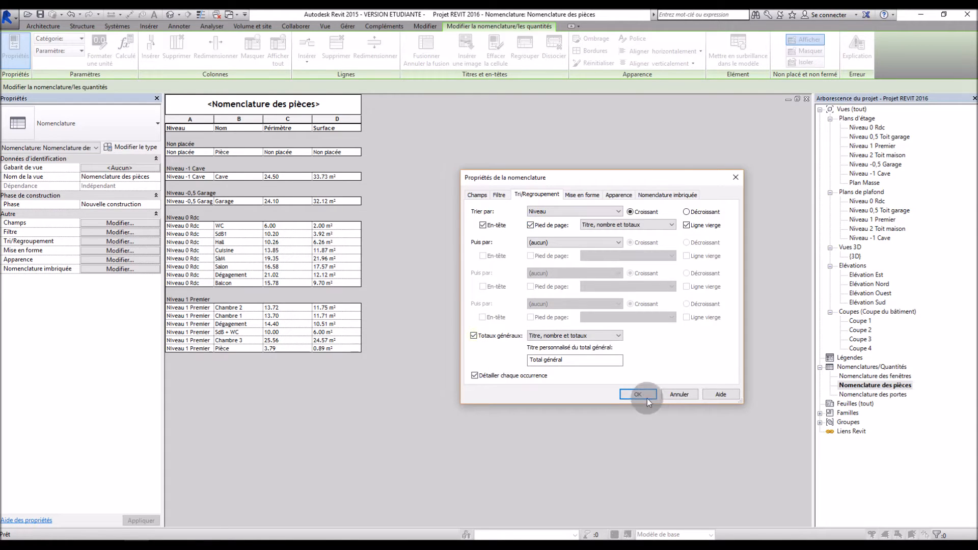
{"action": "left_click", "coordinate": [646, 397]}
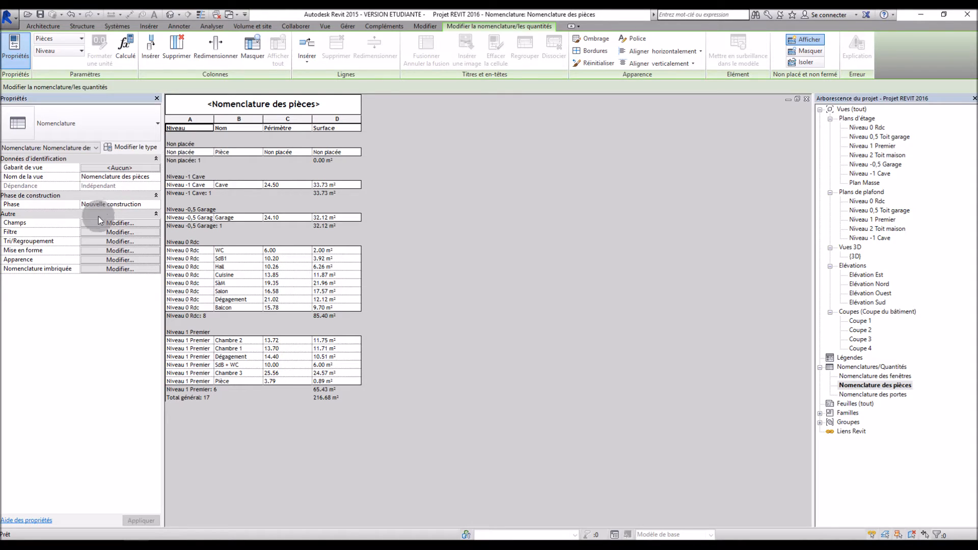
Filter the room schedule to rooms whose Surface est plus grand que 1 m² and recheck the filter settings.
{"action": "left_click", "coordinate": [102, 232]}
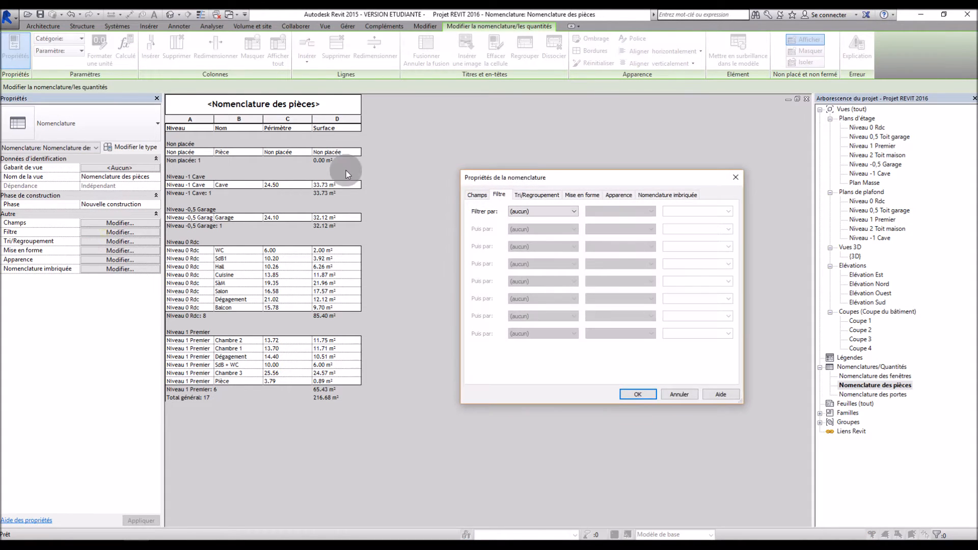
{"action": "left_click", "coordinate": [540, 211]}
{"action": "left_click", "coordinate": [534, 247]}
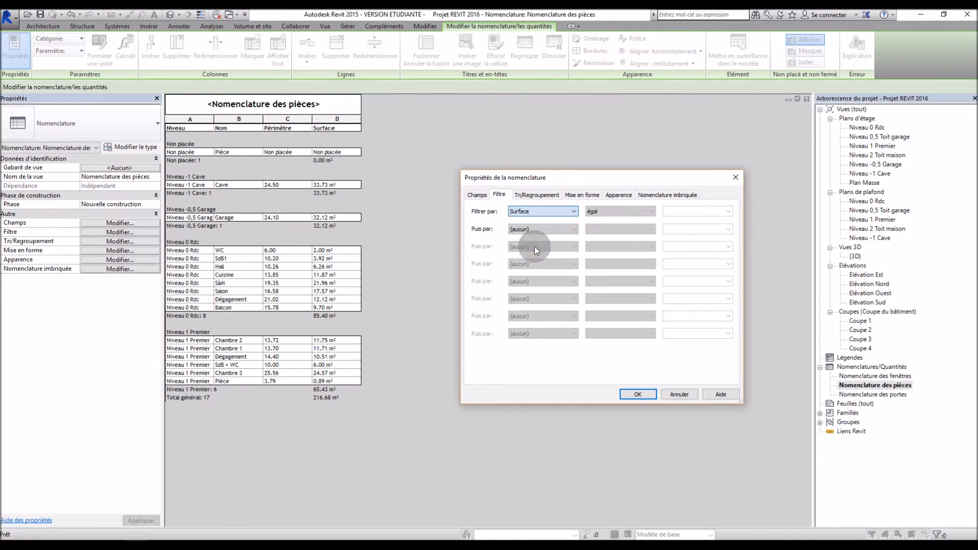
{"action": "left_click", "coordinate": [622, 211]}
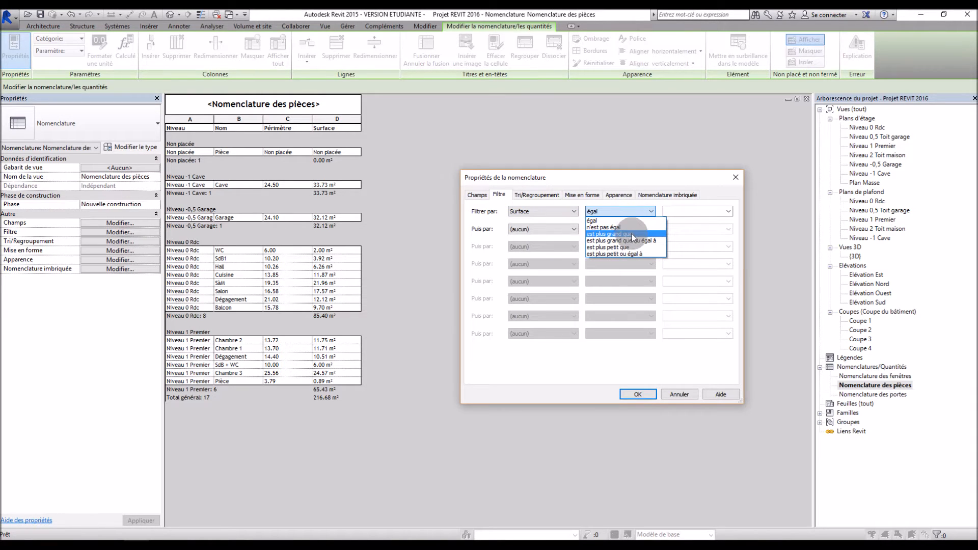
{"action": "left_click", "coordinate": [633, 234]}
{"action": "left_click", "coordinate": [677, 213]}
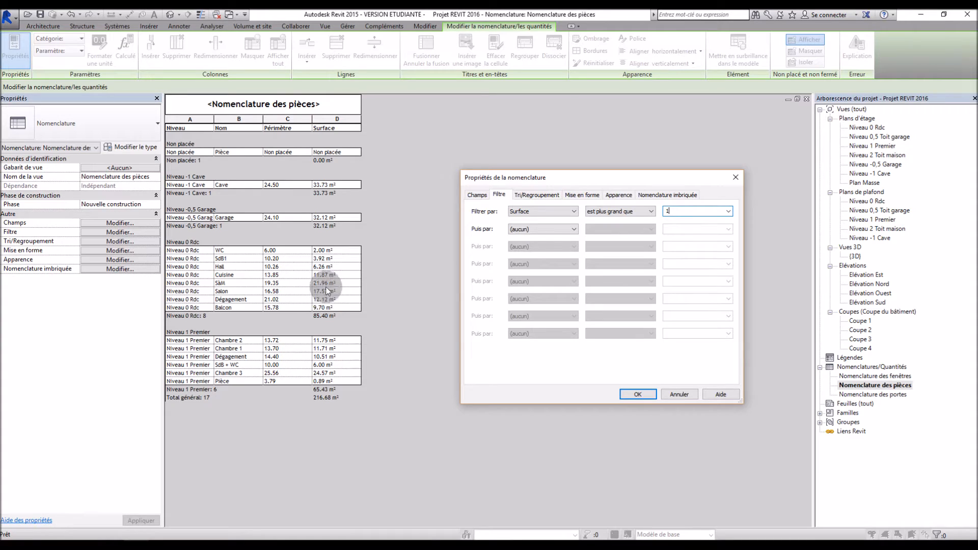
{"action": "left_click", "coordinate": [644, 394]}
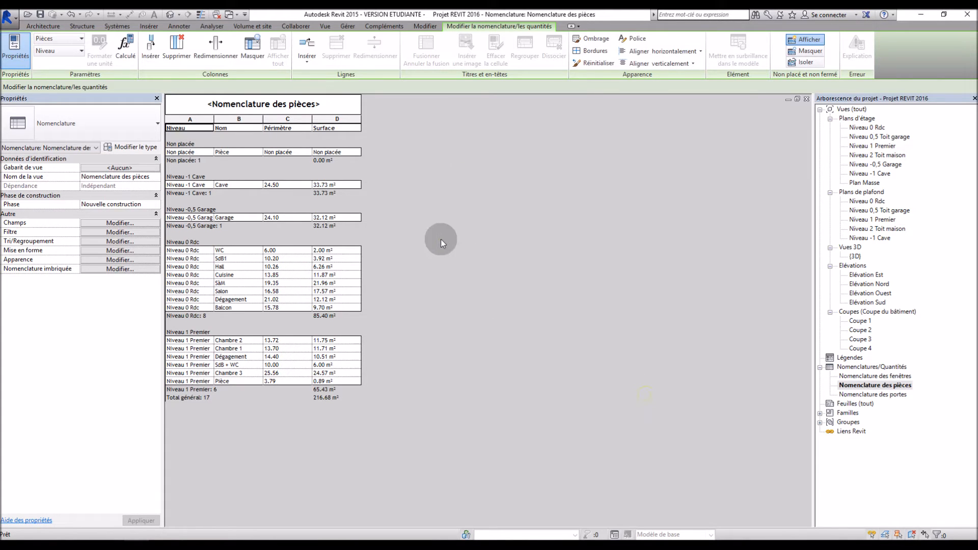
{"action": "left_click", "coordinate": [121, 229]}
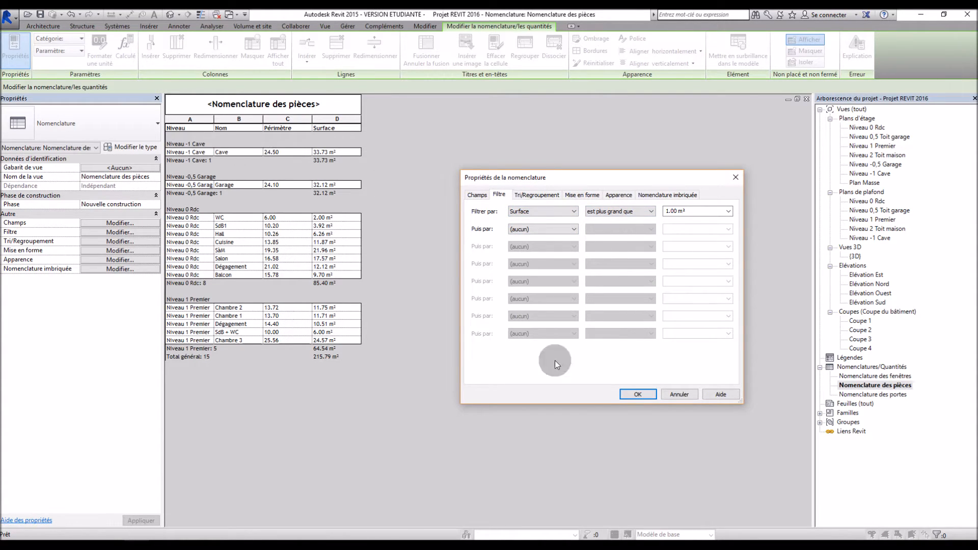
{"action": "left_click", "coordinate": [637, 395]}
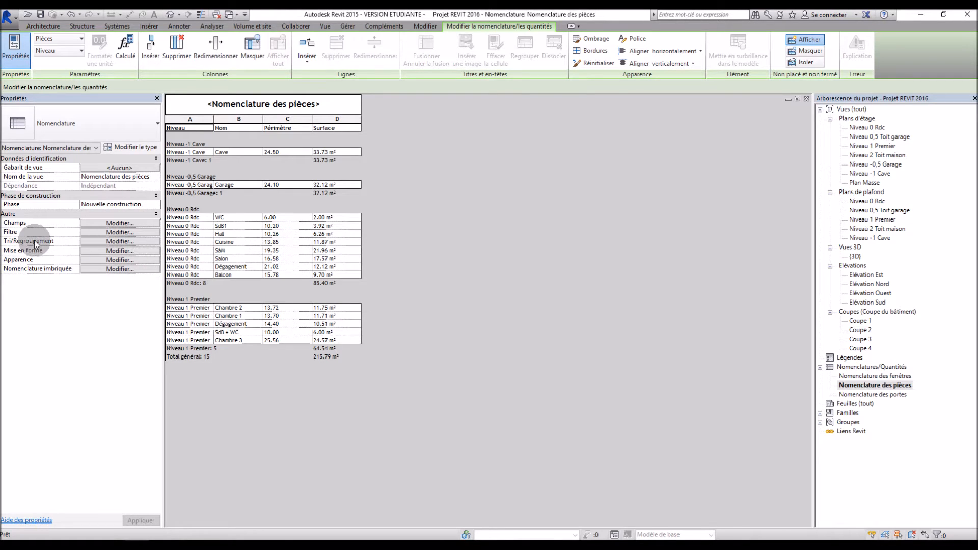
{"action": "right_click", "coordinate": [194, 151]}
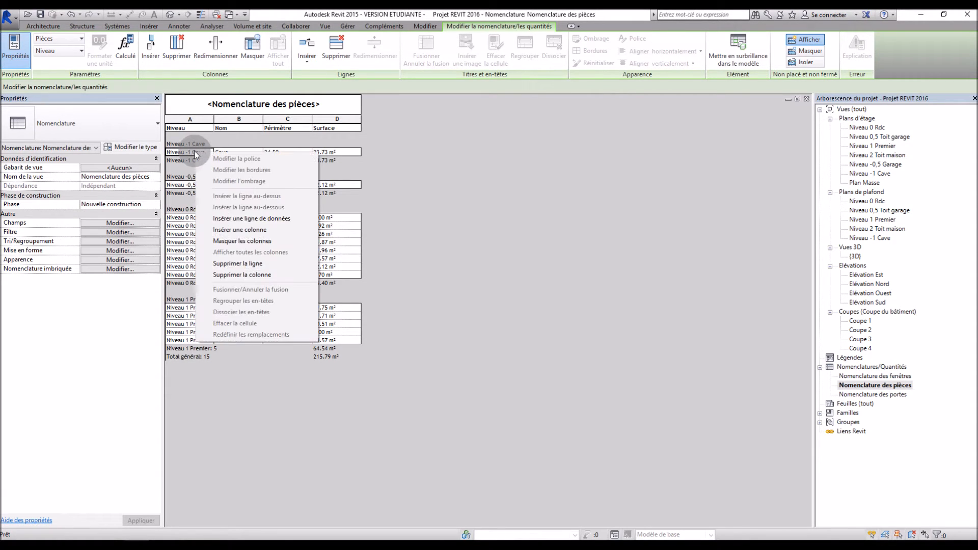
{"action": "right_click", "coordinate": [187, 144]}
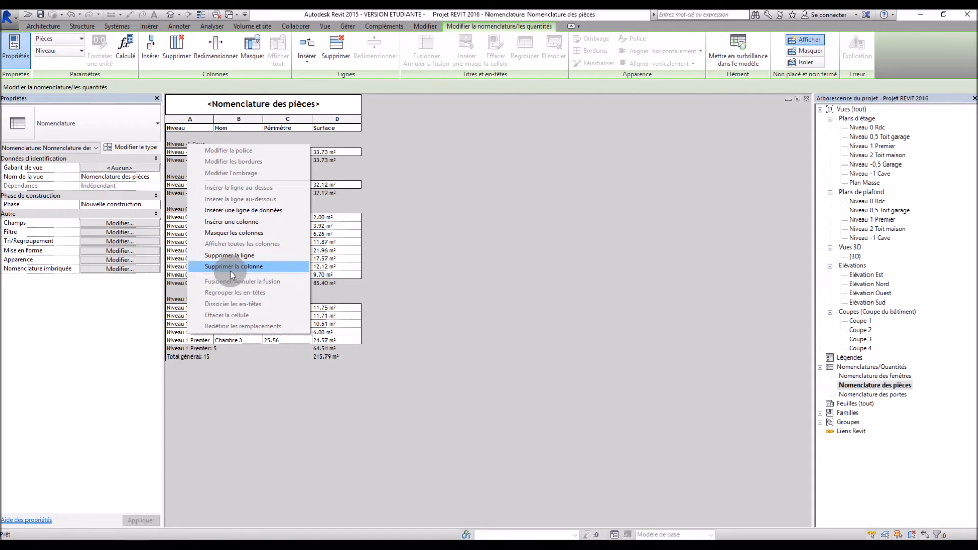
{"action": "left_click", "coordinate": [564, 216]}
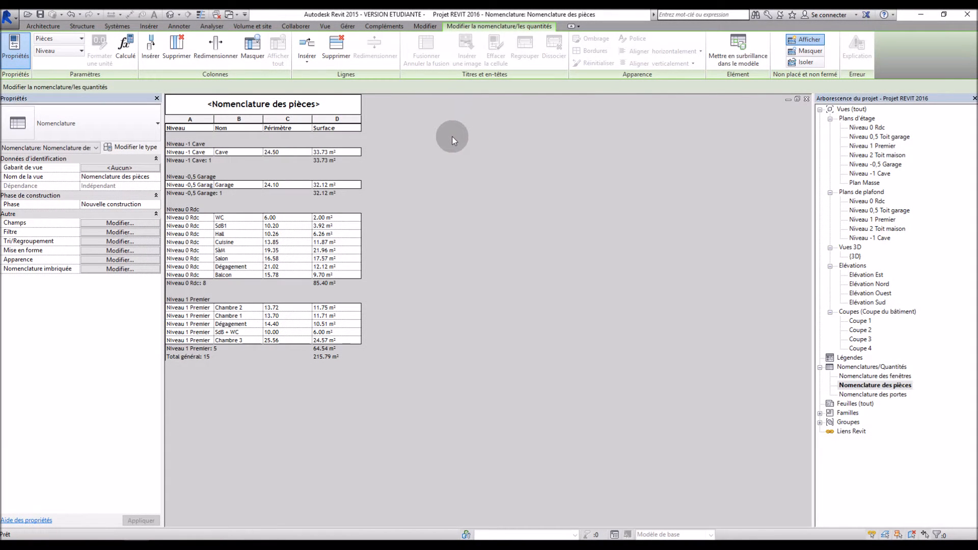
Create a new material takeoff for the Murs category, named Relevé de matériaux de mur, with phase Nouvelle construction.
{"action": "left_click", "coordinate": [325, 26]}
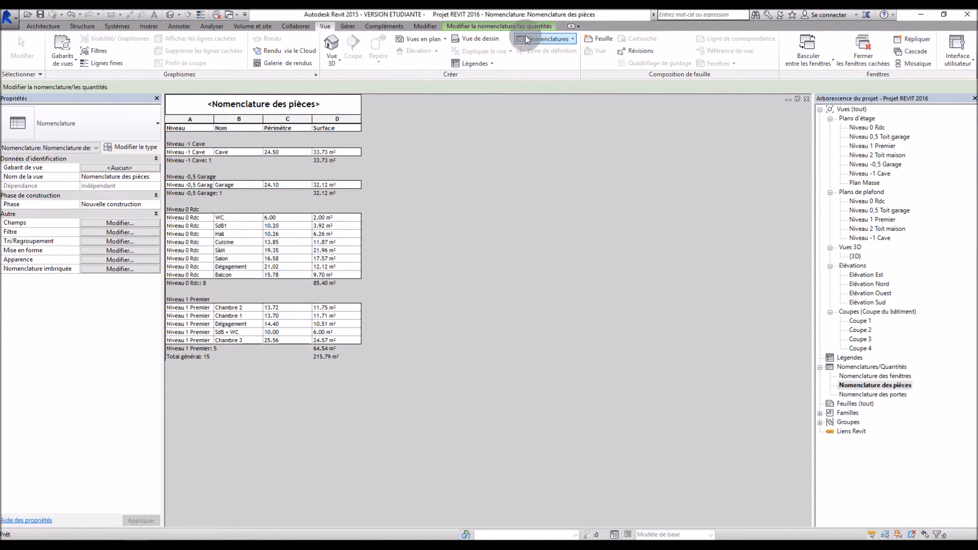
{"action": "left_click", "coordinate": [561, 39]}
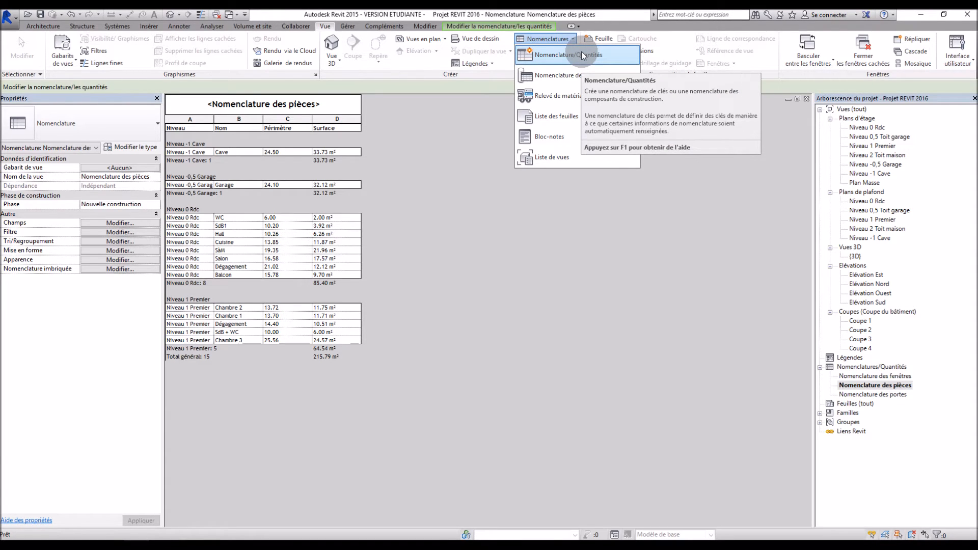
{"action": "left_click", "coordinate": [578, 102]}
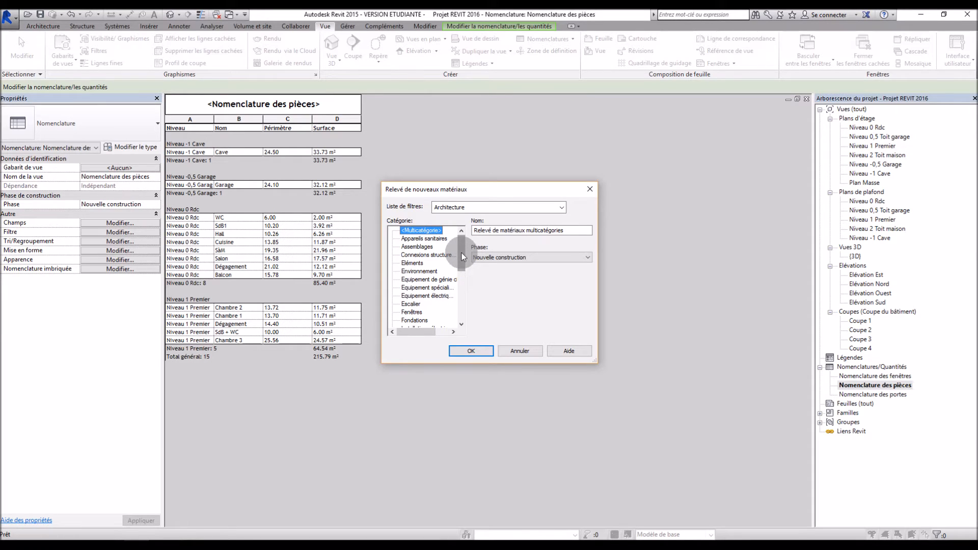
{"action": "left_click_drag", "start_coordinate": [463, 253], "coordinate": [409, 288]}
{"action": "left_click", "coordinate": [409, 288]}
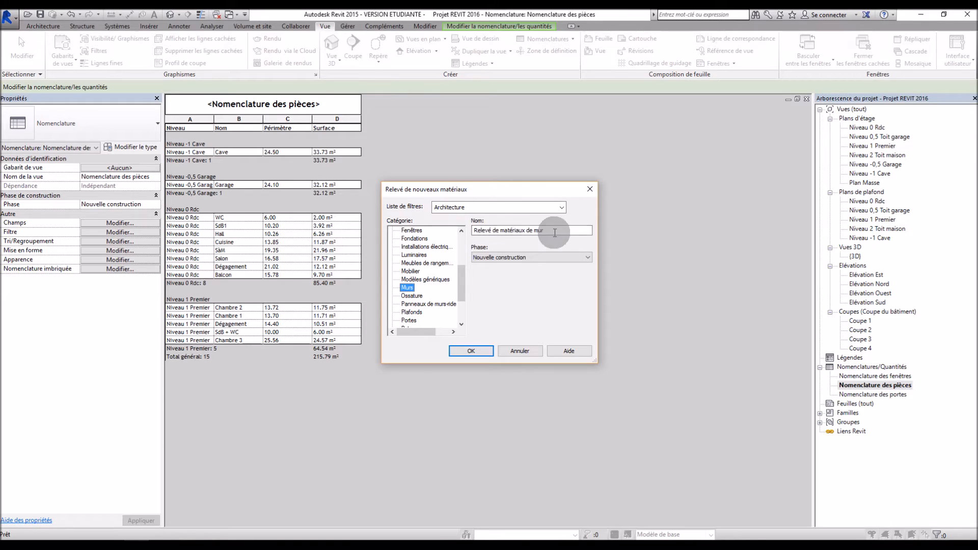
{"action": "left_click", "coordinate": [483, 352]}
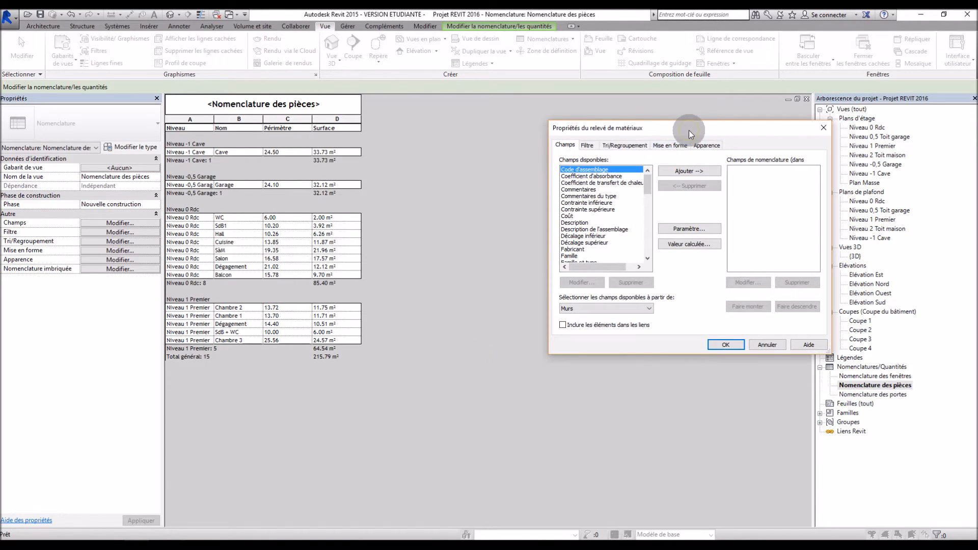
Add the Commentaires and Coût fields to the wall material takeoff.
{"action": "left_click_drag", "start_coordinate": [689, 130], "coordinate": [545, 151]}
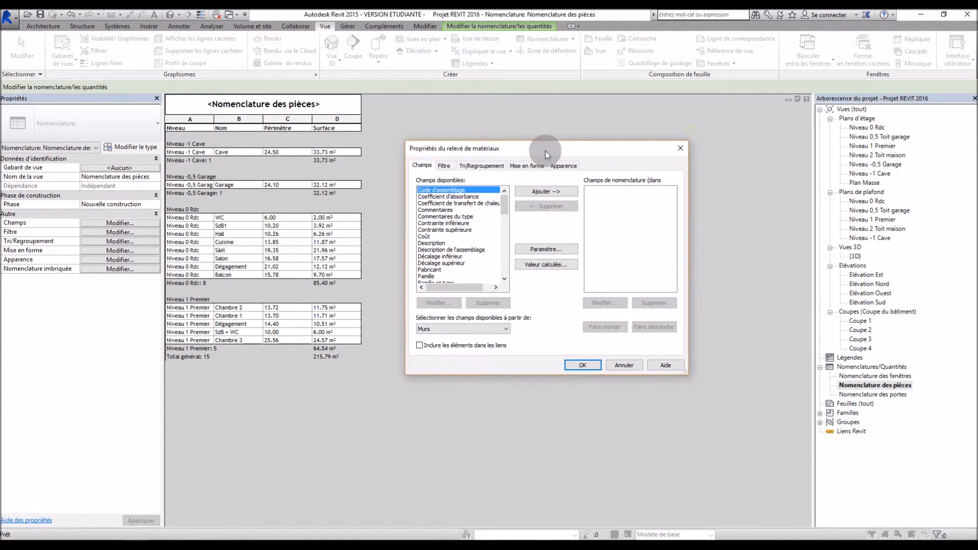
{"action": "left_click", "coordinate": [458, 210]}
{"action": "left_click", "coordinate": [548, 191]}
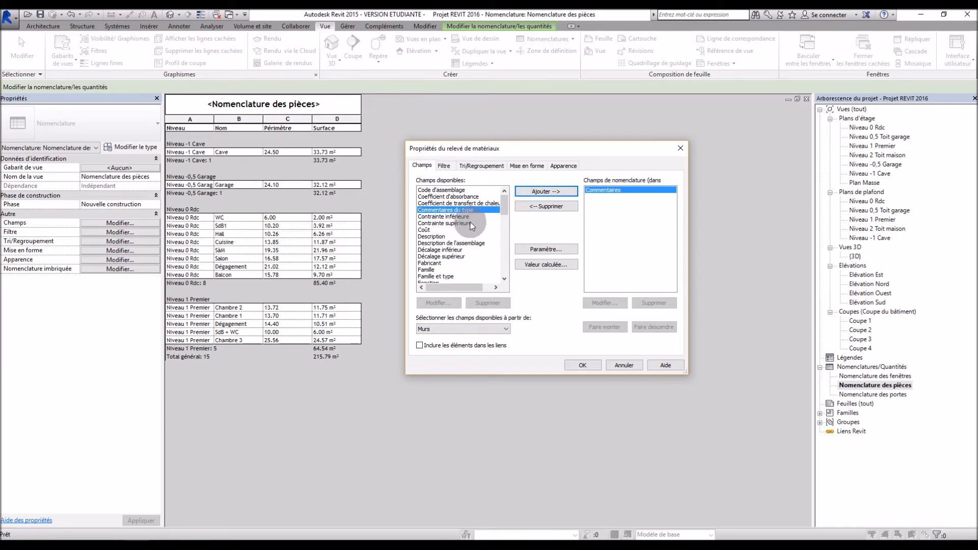
{"action": "left_click", "coordinate": [430, 230]}
{"action": "left_click", "coordinate": [538, 192]}
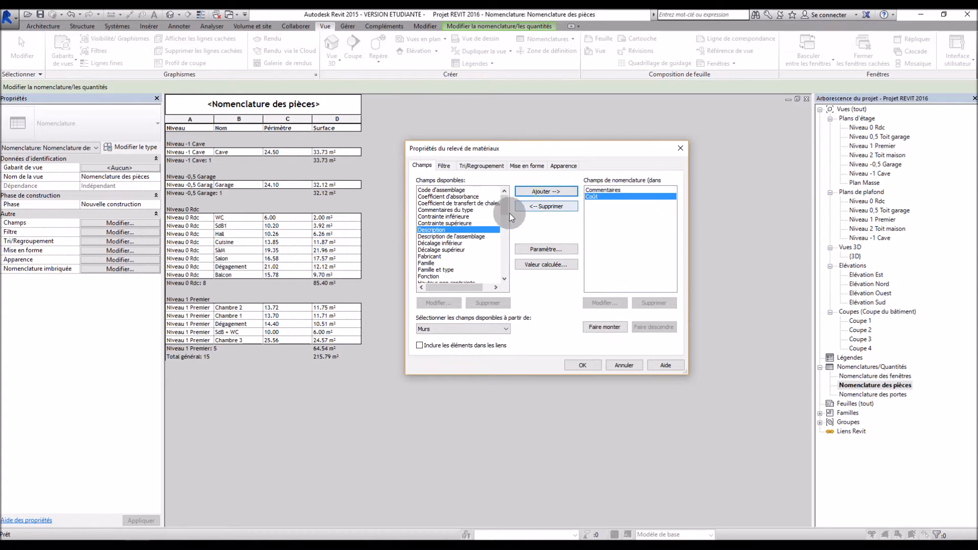
Add the Famille et type and Famille fields to the wall material takeoff.
{"action": "left_click_drag", "start_coordinate": [502, 209], "coordinate": [502, 214]}
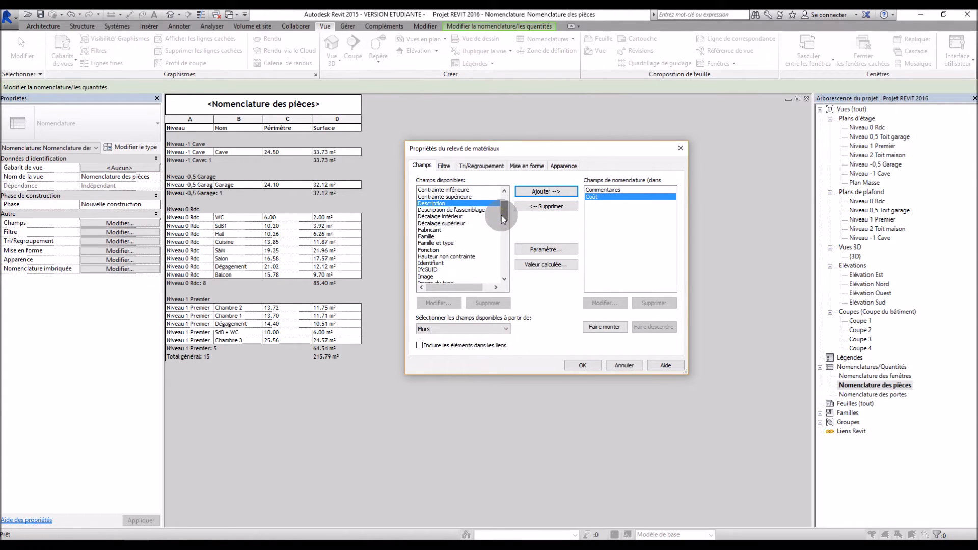
{"action": "left_click", "coordinate": [438, 243]}
{"action": "left_click", "coordinate": [543, 192]}
{"action": "left_click", "coordinate": [433, 236]}
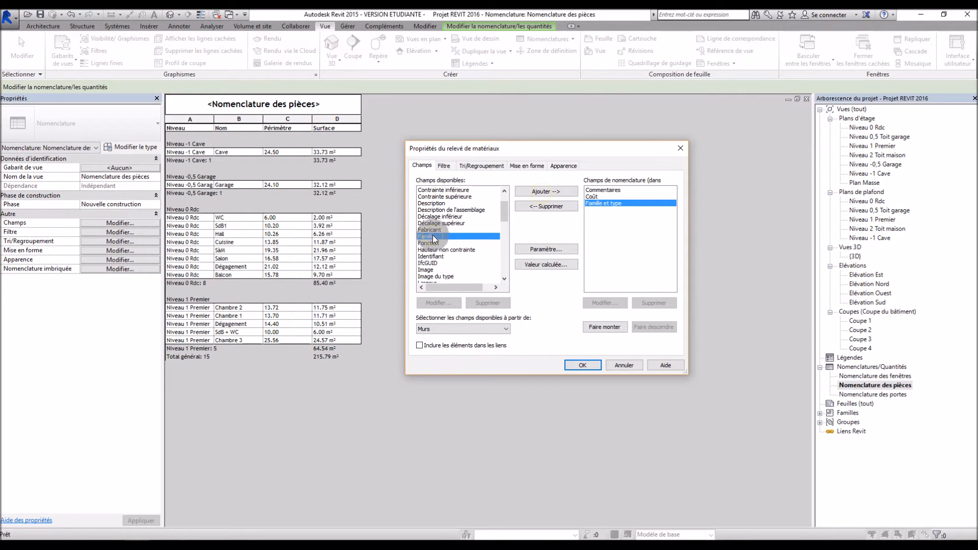
{"action": "left_click", "coordinate": [538, 188]}
Add the Largeur, Longueur and Nombre fields to the wall material takeoff.
{"action": "left_click_drag", "start_coordinate": [503, 213], "coordinate": [503, 220]}
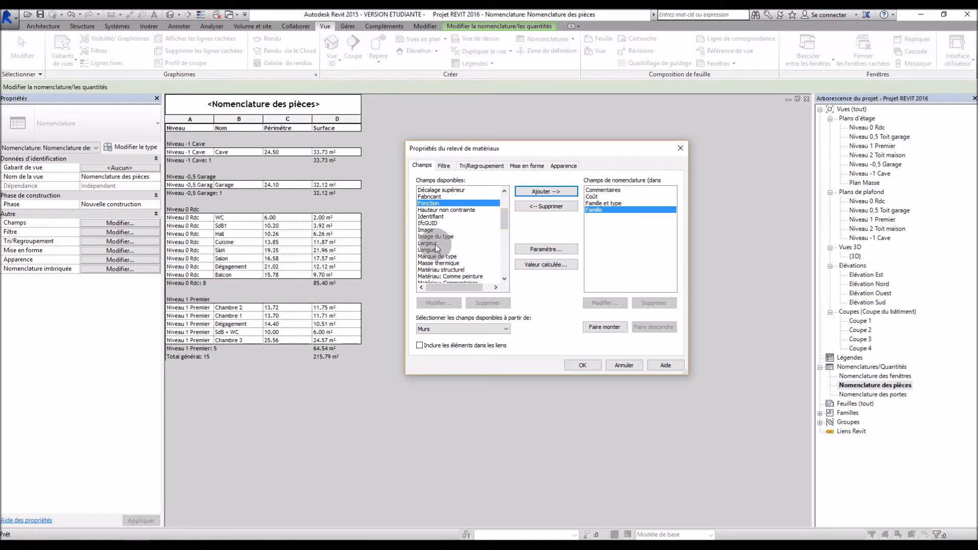
{"action": "left_click", "coordinate": [431, 243]}
{"action": "left_click", "coordinate": [531, 191]}
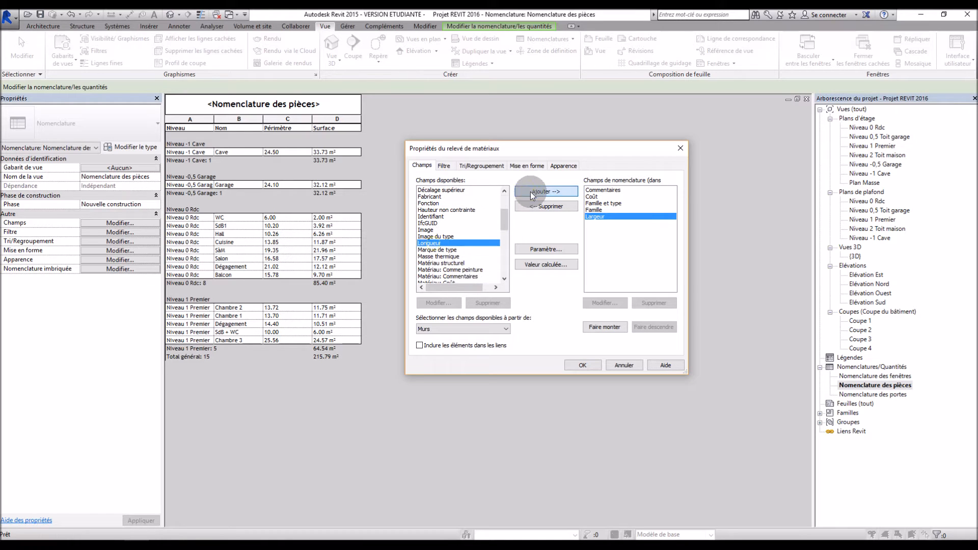
{"action": "left_click", "coordinate": [559, 191]}
{"action": "scroll", "coordinate": [459, 239], "scroll_direction": "down", "scroll_amount": 1}
{"action": "left_click_drag", "start_coordinate": [504, 228], "coordinate": [506, 254]}
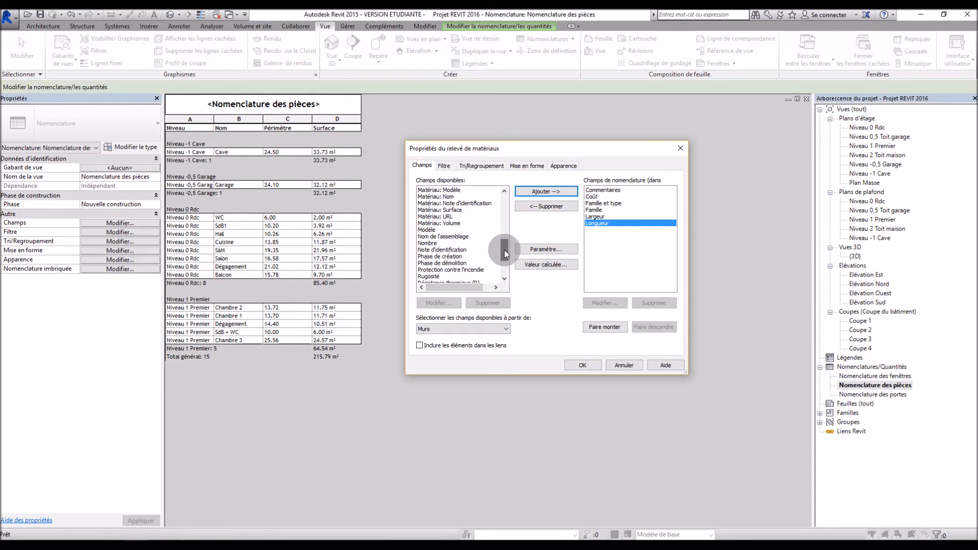
{"action": "left_click", "coordinate": [436, 243]}
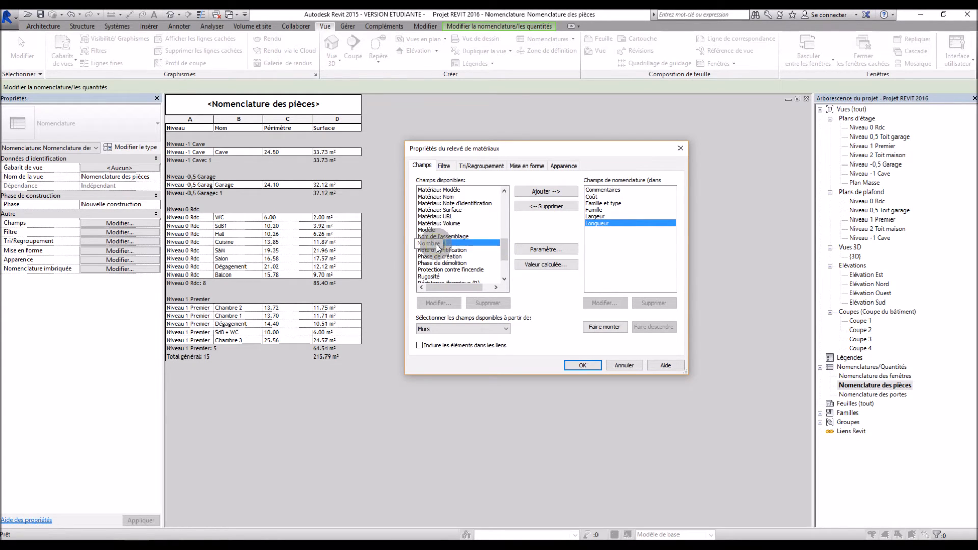
{"action": "left_click", "coordinate": [543, 191]}
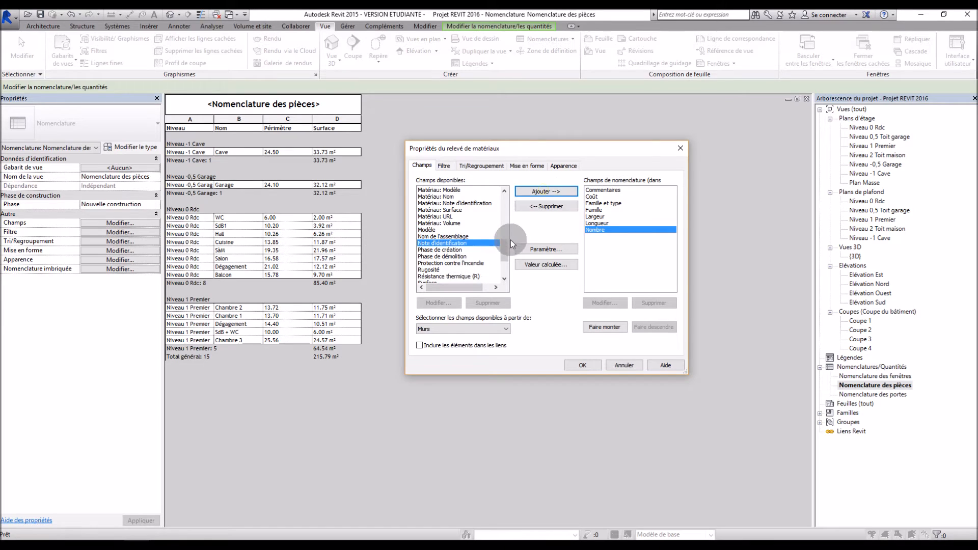
Add the Surface, Volume and Type fields to the wall material takeoff.
{"action": "left_click_drag", "start_coordinate": [508, 247], "coordinate": [506, 255]}
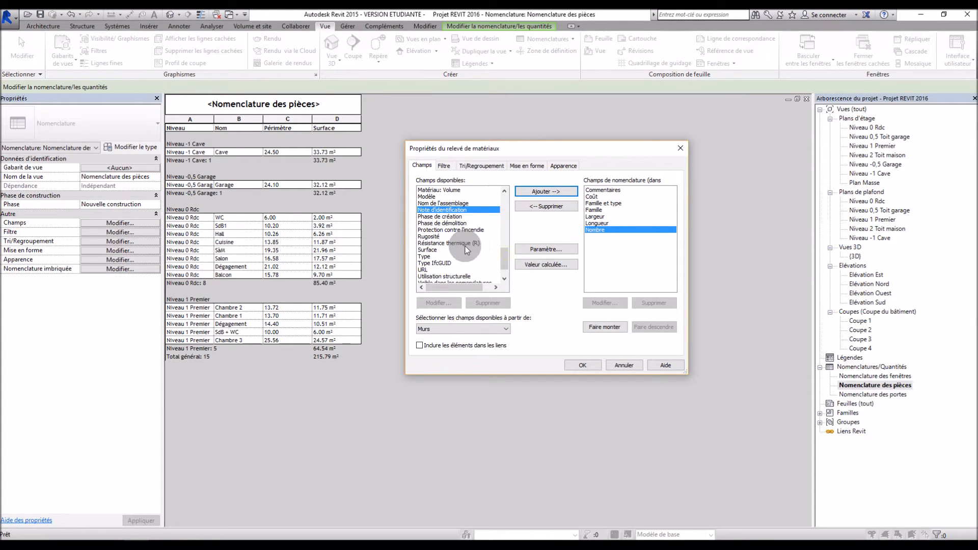
{"action": "left_click", "coordinate": [442, 249]}
{"action": "left_click", "coordinate": [532, 192]}
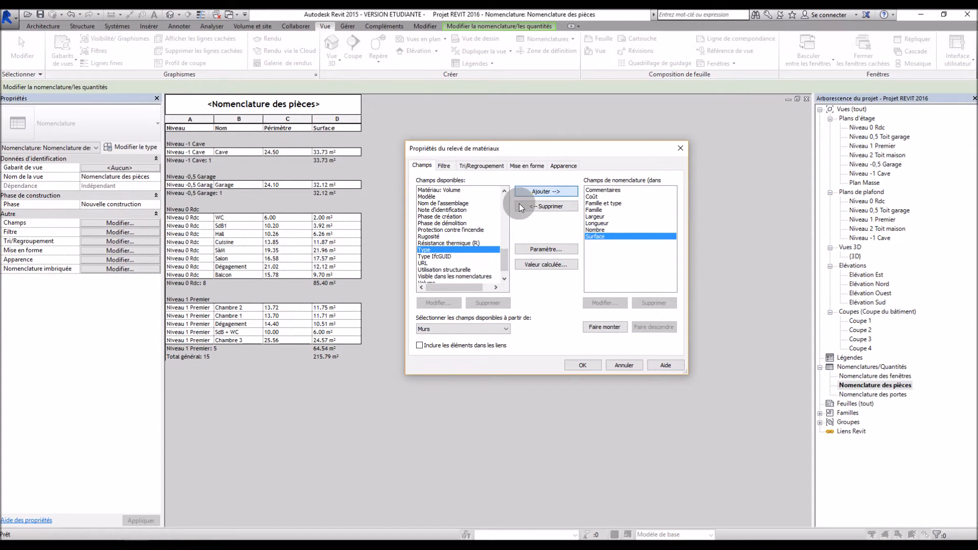
{"action": "scroll", "coordinate": [473, 240], "scroll_direction": "down", "scroll_amount": 1}
{"action": "left_click", "coordinate": [428, 270]}
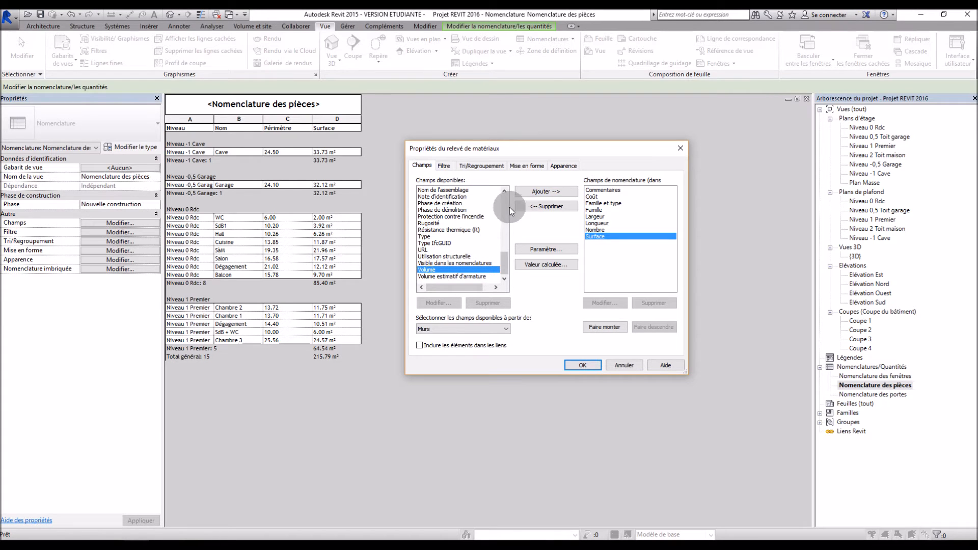
{"action": "left_click", "coordinate": [527, 196]}
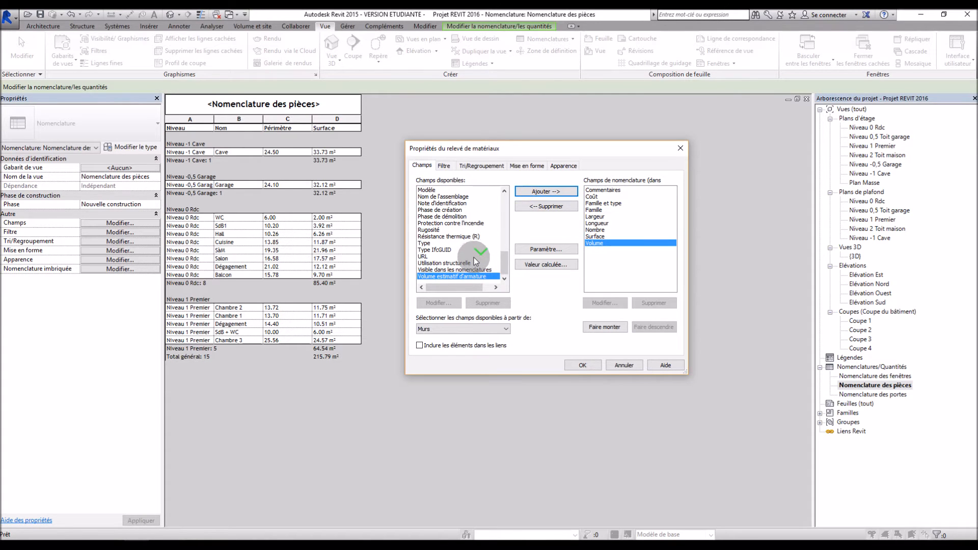
{"action": "left_click", "coordinate": [436, 243]}
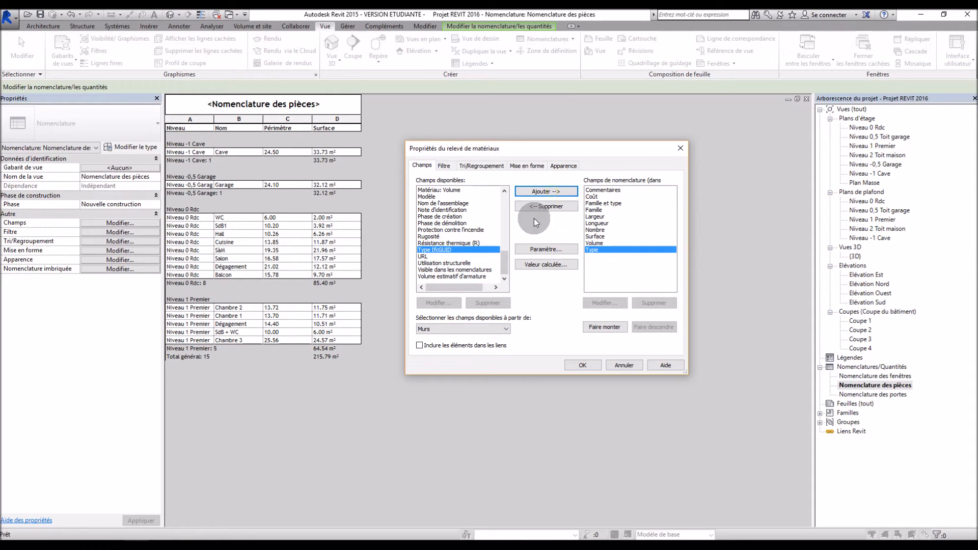
Try to create the takeoff with the chosen fields, and add the Matériau: Volume field to it.
{"action": "left_click", "coordinate": [590, 366]}
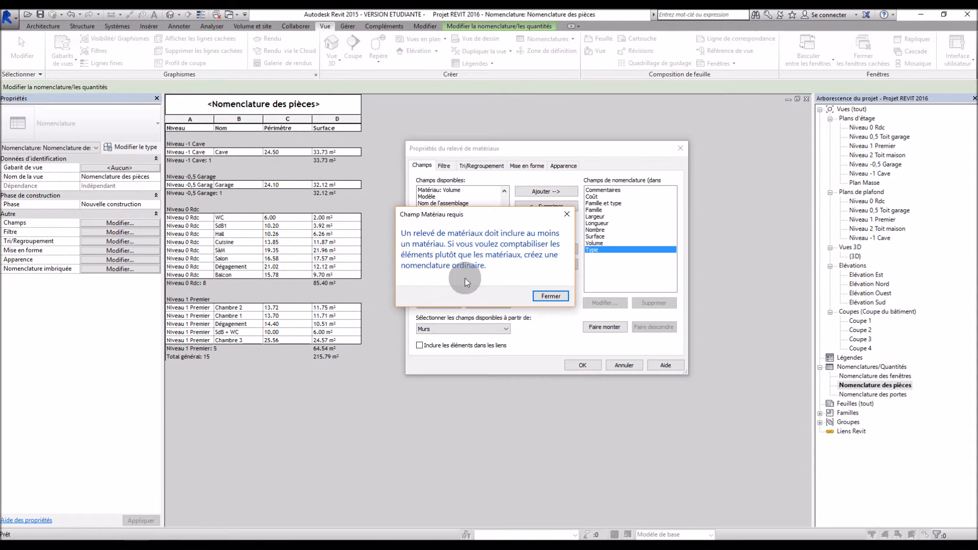
{"action": "left_click", "coordinate": [544, 296]}
{"action": "left_click_drag", "start_coordinate": [506, 256], "coordinate": [500, 234]}
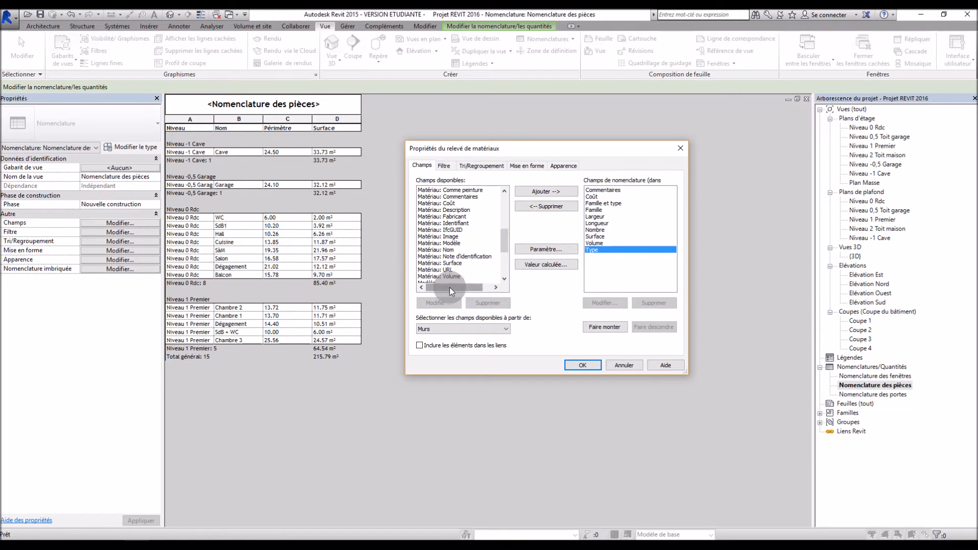
{"action": "left_click", "coordinate": [438, 276]}
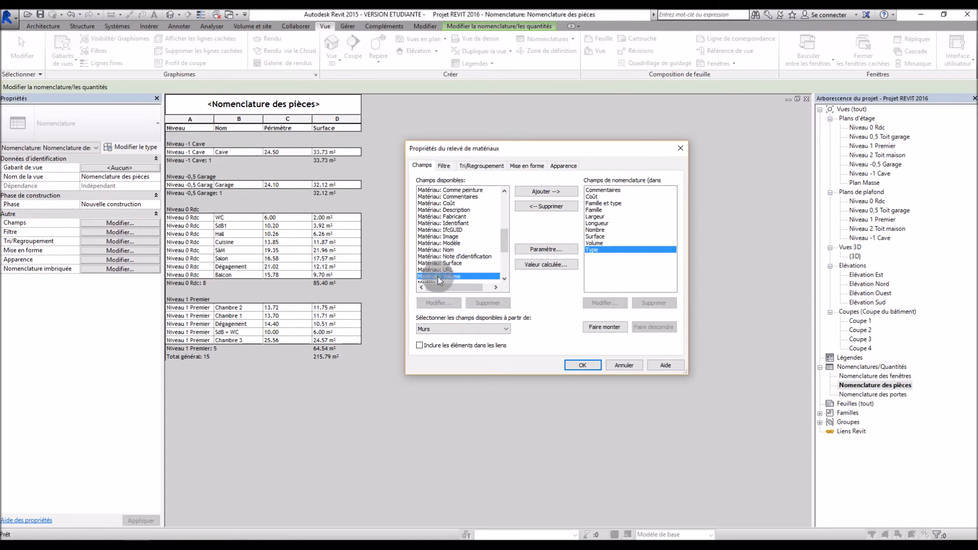
{"action": "left_click", "coordinate": [543, 192]}
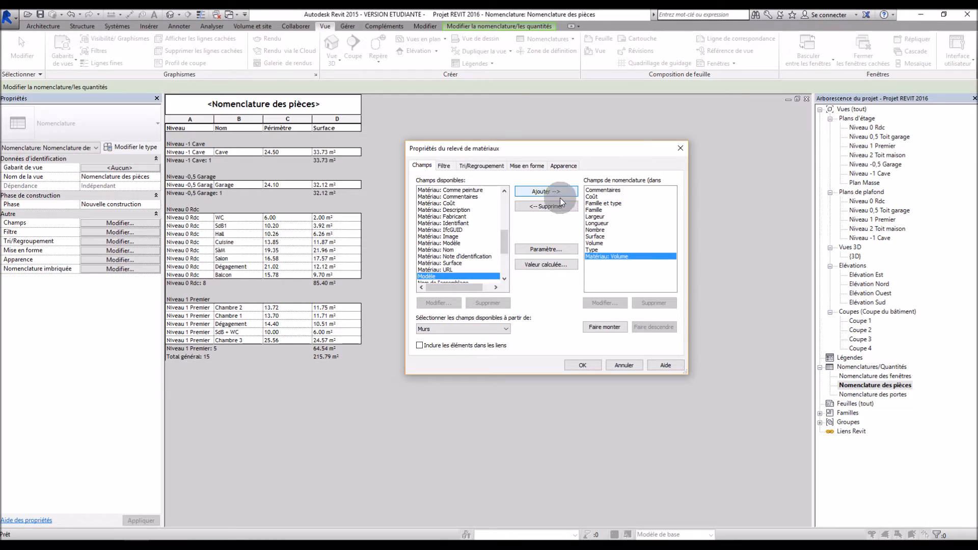
Remove the plain Volume field from the takeoff and create the schedule.
{"action": "left_click", "coordinate": [594, 243]}
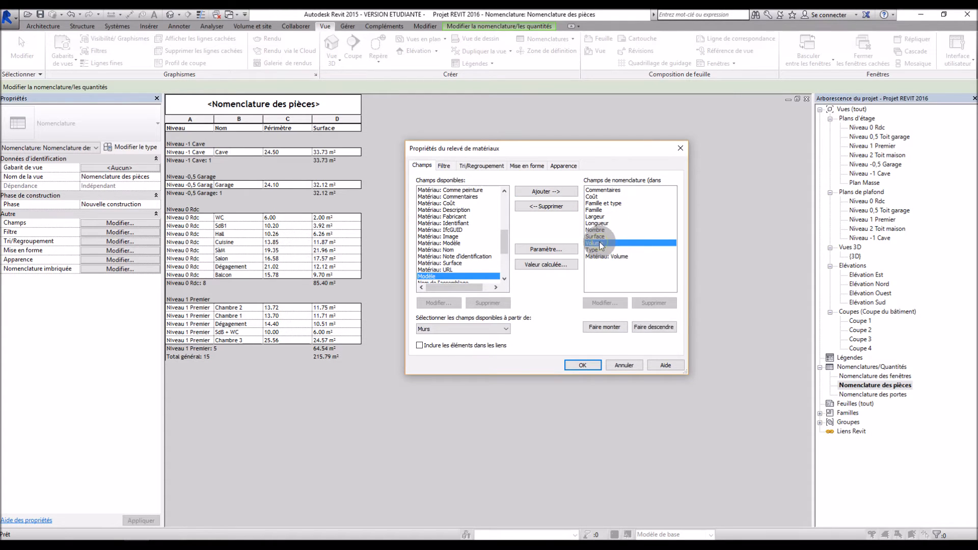
{"action": "left_click", "coordinate": [562, 209]}
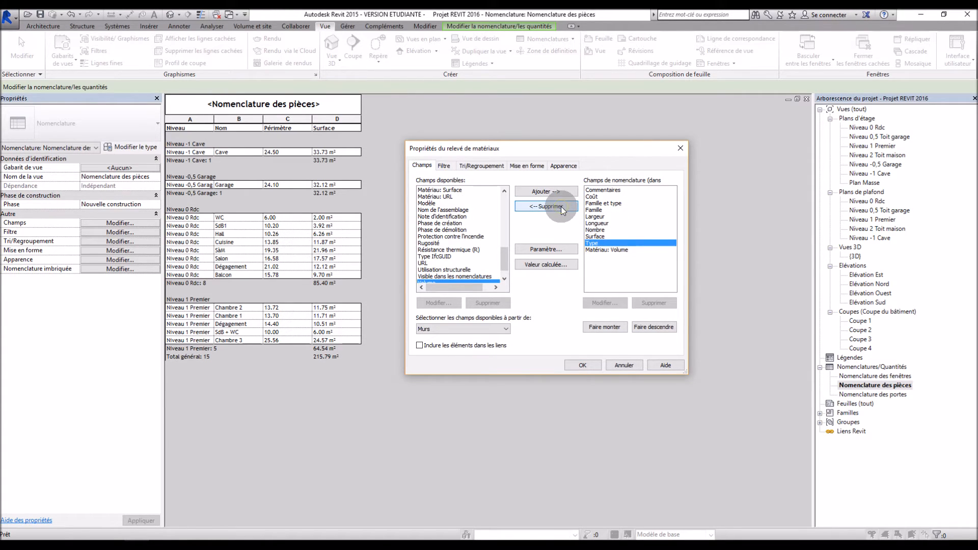
{"action": "left_click", "coordinate": [583, 364]}
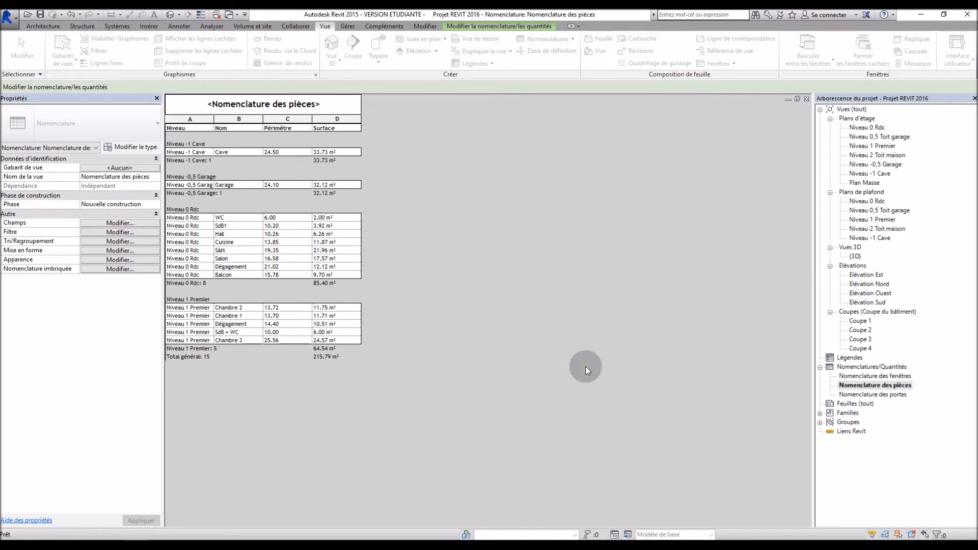
Look through the wall takeoff and move its Commentaires field to the last position.
{"action": "scroll", "coordinate": [686, 267], "scroll_direction": "down", "scroll_amount": 1}
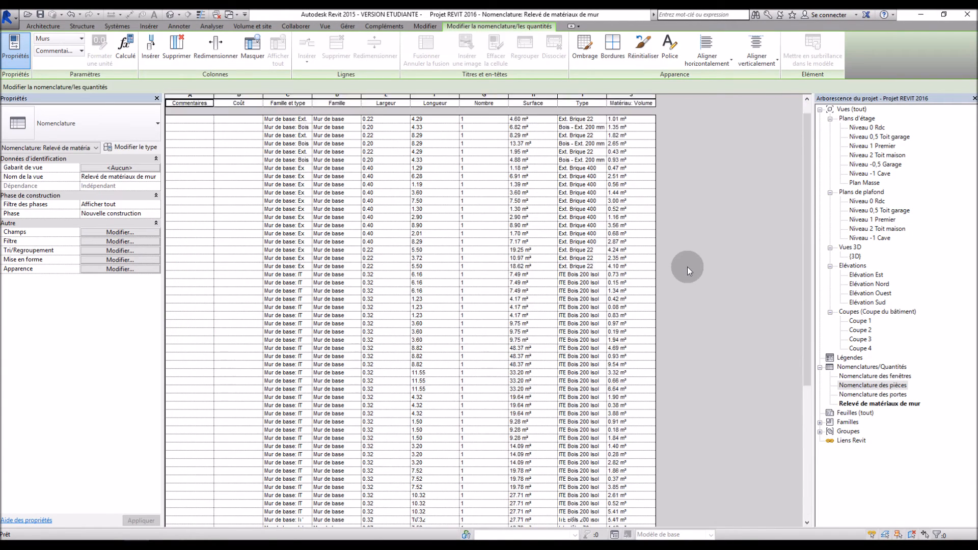
{"action": "left_click_drag", "start_coordinate": [810, 289], "coordinate": [806, 139]}
{"action": "scroll", "coordinate": [754, 204], "scroll_direction": "down", "scroll_amount": 3}
{"action": "scroll", "coordinate": [751, 209], "scroll_direction": "up", "scroll_amount": 5}
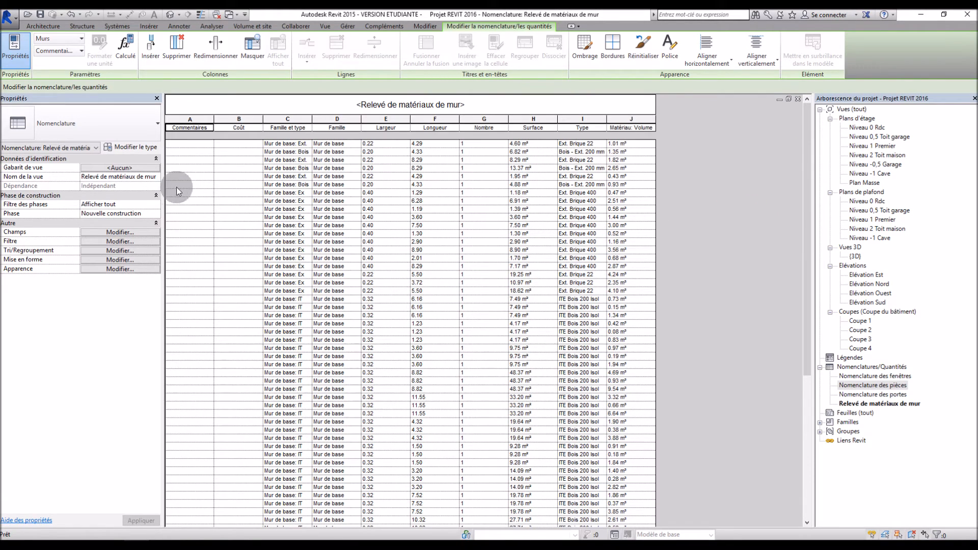
{"action": "left_click", "coordinate": [120, 234]}
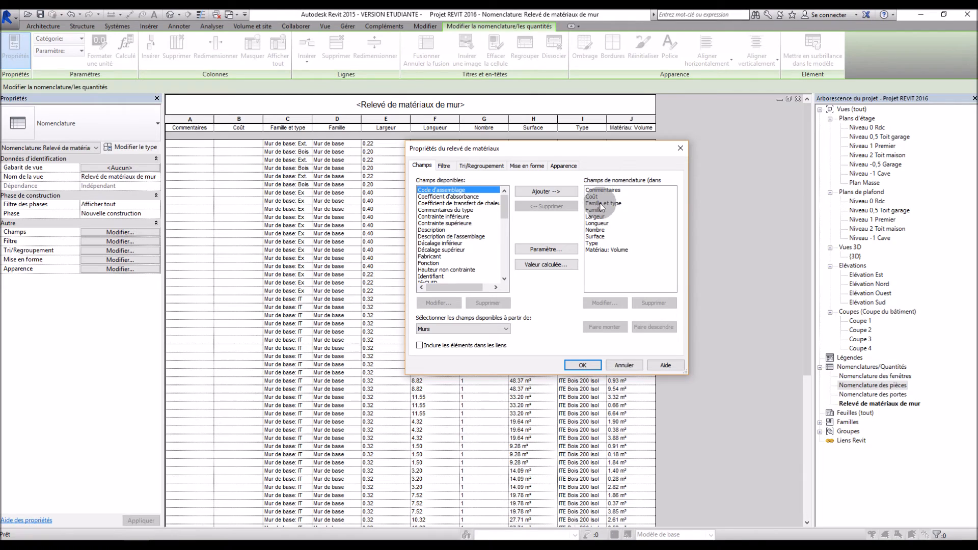
{"action": "left_click", "coordinate": [603, 191]}
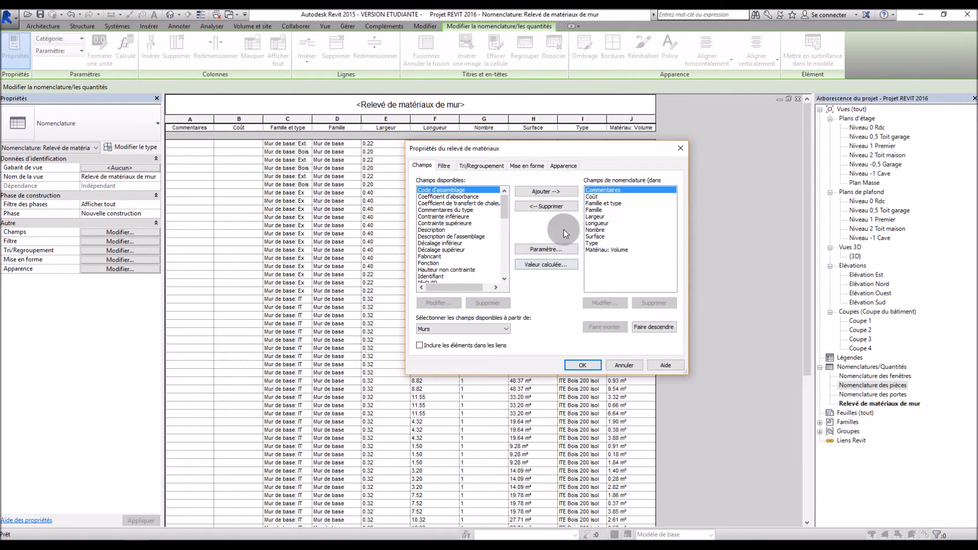
{"action": "left_click", "coordinate": [650, 326]}
{"action": "left_click", "coordinate": [651, 327]}
{"action": "left_click", "coordinate": [651, 326]}
{"action": "left_click", "coordinate": [650, 327]}
{"action": "left_click", "coordinate": [651, 326]}
{"action": "left_click", "coordinate": [651, 327]}
{"action": "left_click", "coordinate": [650, 327]}
{"action": "left_click", "coordinate": [650, 326]}
{"action": "left_click", "coordinate": [651, 327]}
Remove the Coût, Nombre and Famille fields from the wall material takeoff.
{"action": "left_click", "coordinate": [594, 190]}
{"action": "left_click", "coordinate": [651, 327]}
{"action": "left_click", "coordinate": [651, 327]}
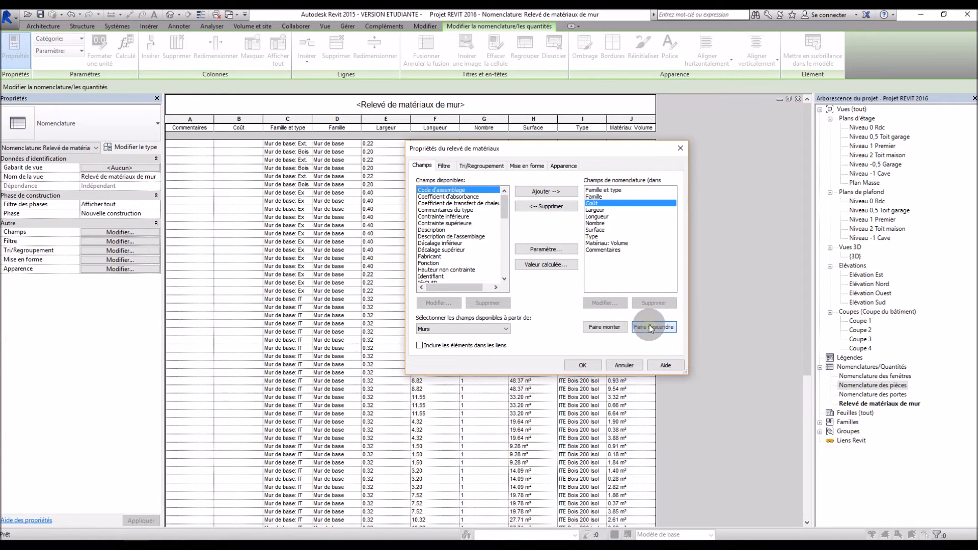
{"action": "left_click", "coordinate": [548, 207]}
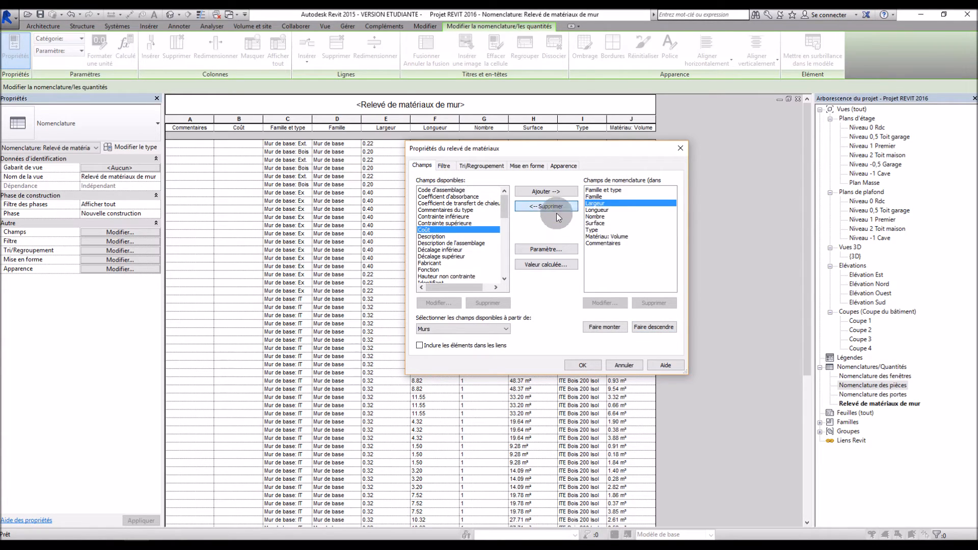
{"action": "left_click", "coordinate": [597, 216]}
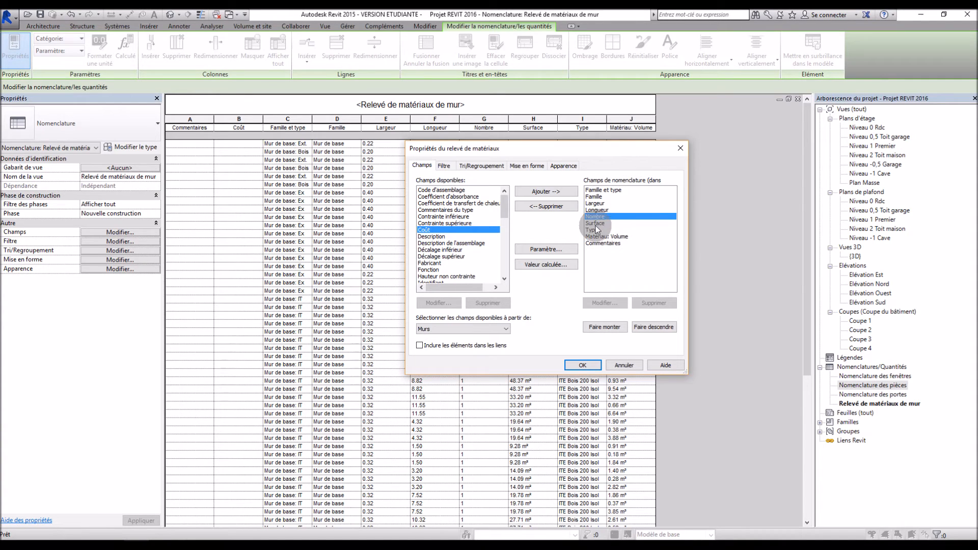
{"action": "left_click", "coordinate": [546, 206]}
{"action": "left_click_drag", "start_coordinate": [592, 151], "coordinate": [791, 147]}
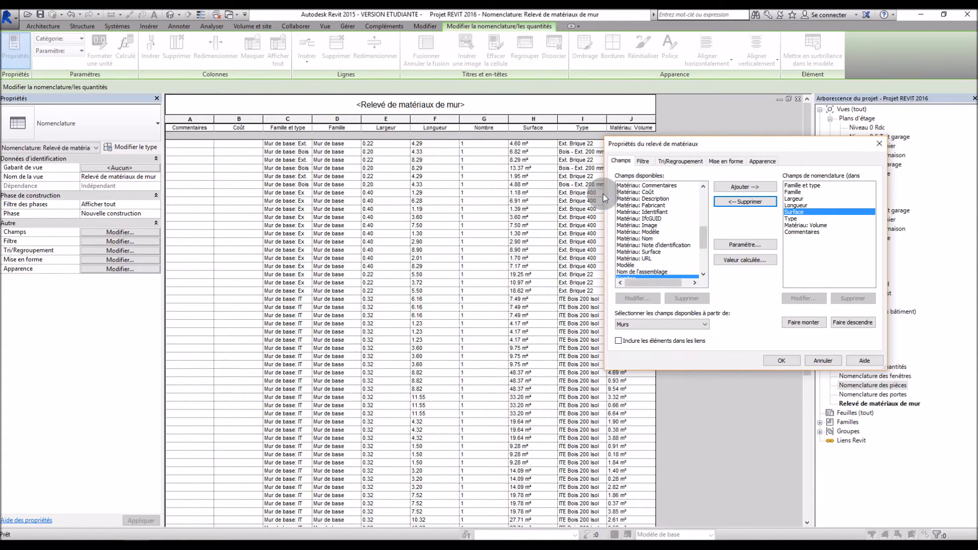
{"action": "left_click", "coordinate": [793, 192]}
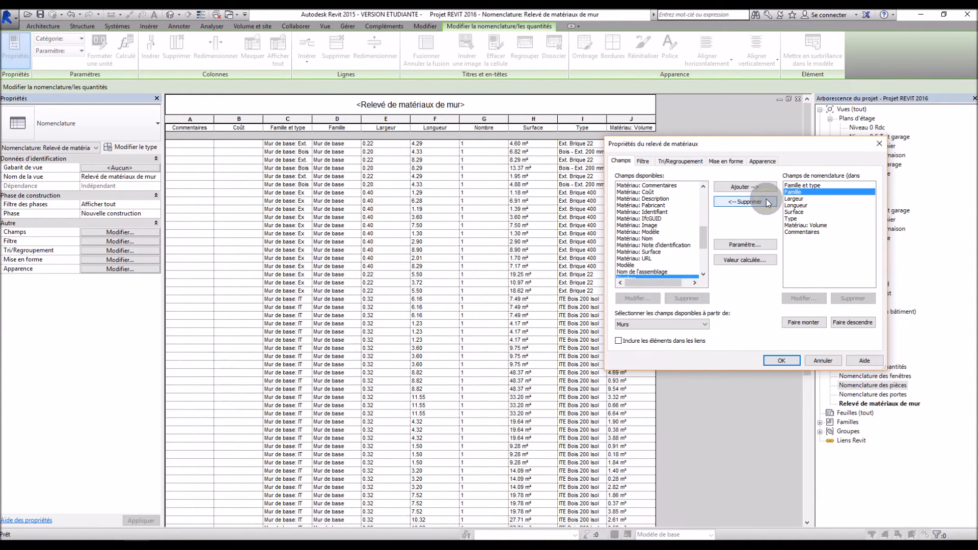
{"action": "left_click", "coordinate": [768, 202]}
Move the Type field to the first position in the takeoff's field order.
{"action": "left_click_drag", "start_coordinate": [735, 143], "coordinate": [768, 138]}
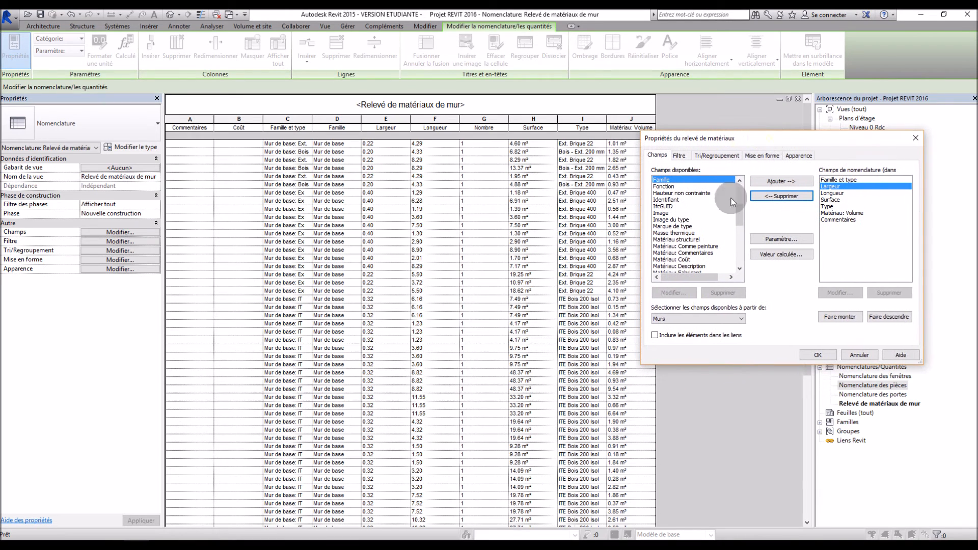
{"action": "left_click", "coordinate": [836, 207]}
{"action": "left_click", "coordinate": [856, 318]}
{"action": "left_click", "coordinate": [855, 318]}
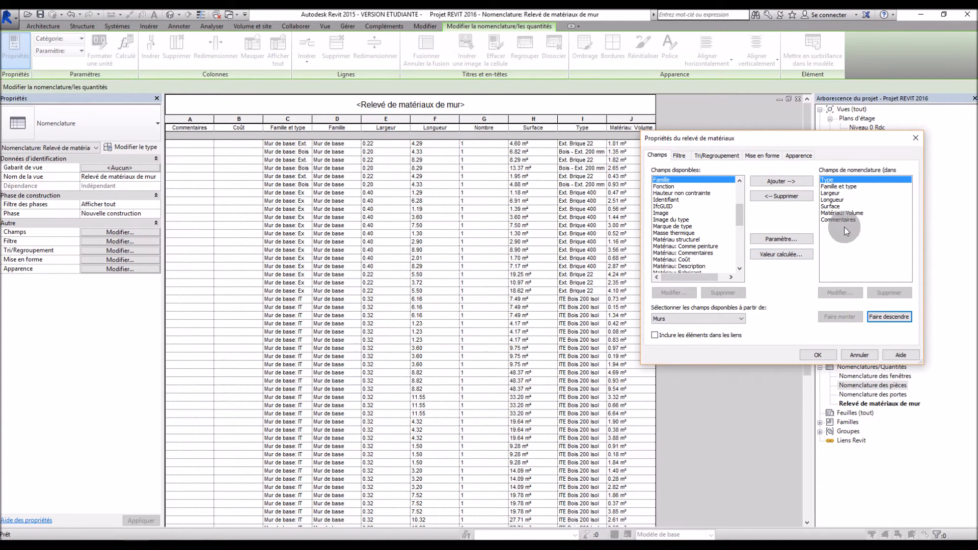
Place the Matériau: Volume field directly after Famille et type, apply the field changes, and widen the Type and Famille et type columns.
{"action": "left_click", "coordinate": [843, 213]}
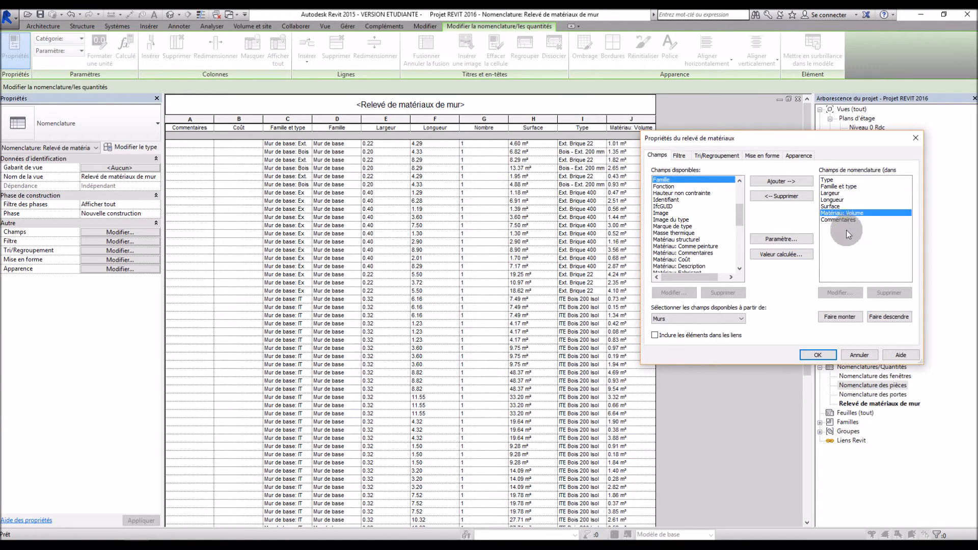
{"action": "left_click", "coordinate": [848, 317]}
{"action": "left_click", "coordinate": [847, 316]}
{"action": "left_click", "coordinate": [848, 317]}
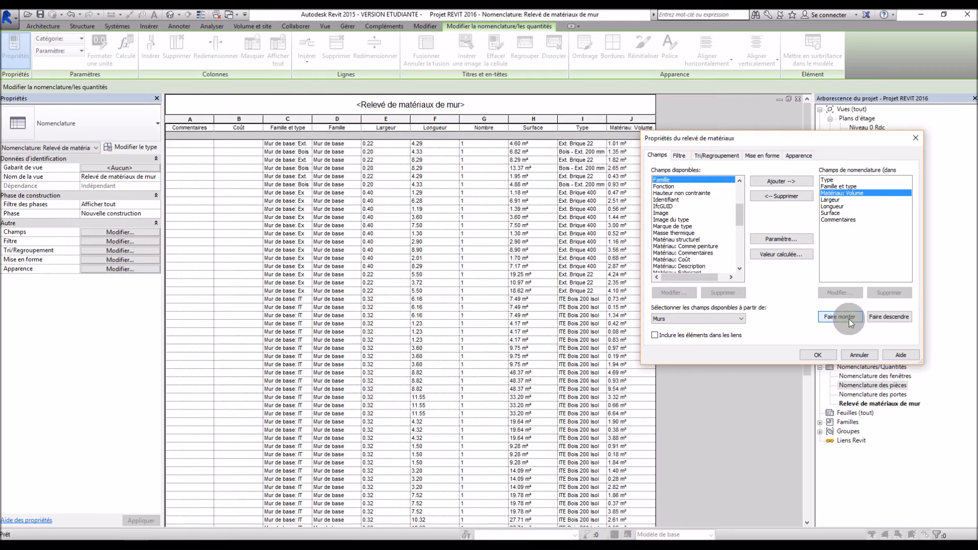
{"action": "left_click", "coordinate": [824, 355]}
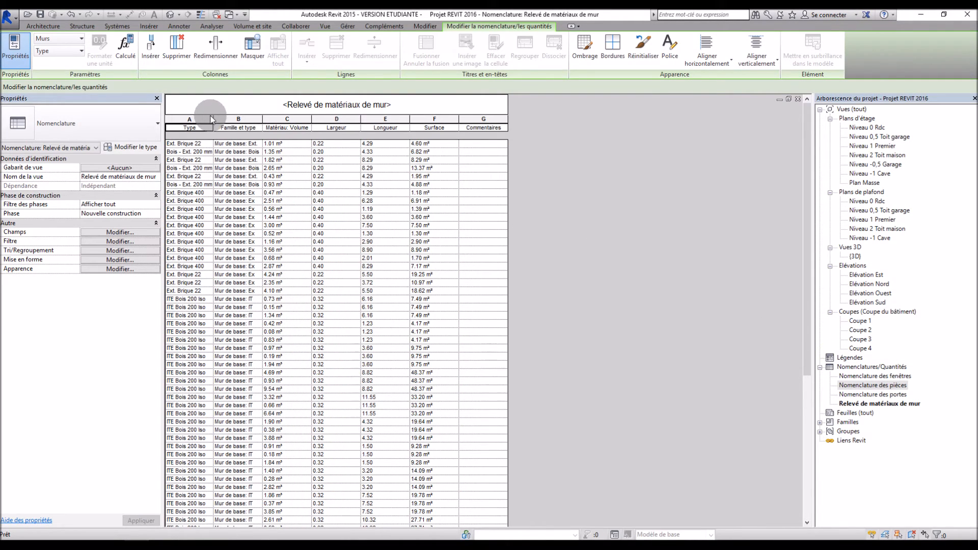
{"action": "left_click_drag", "start_coordinate": [214, 118], "coordinate": [403, 120]}
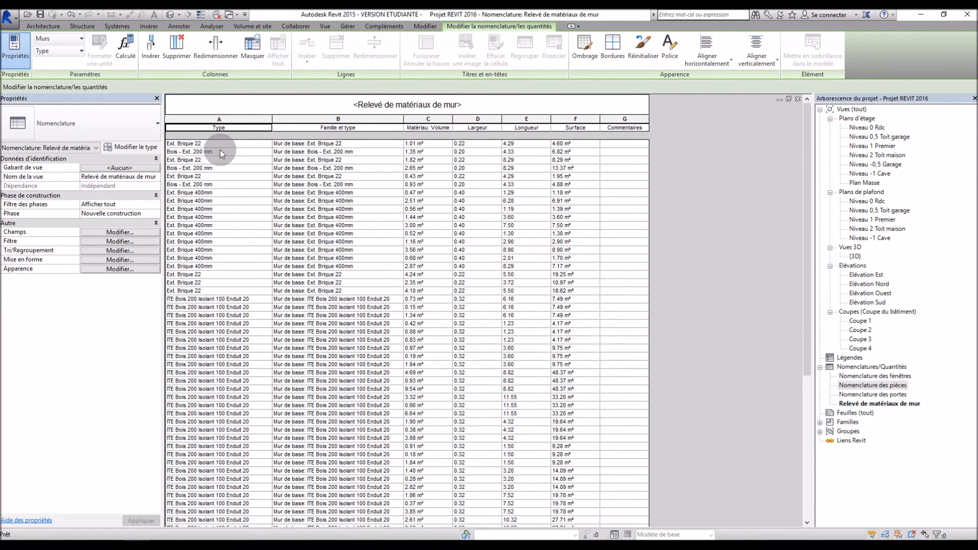
Sort the wall material takeoff by Type in ascending order.
{"action": "left_click", "coordinate": [137, 251]}
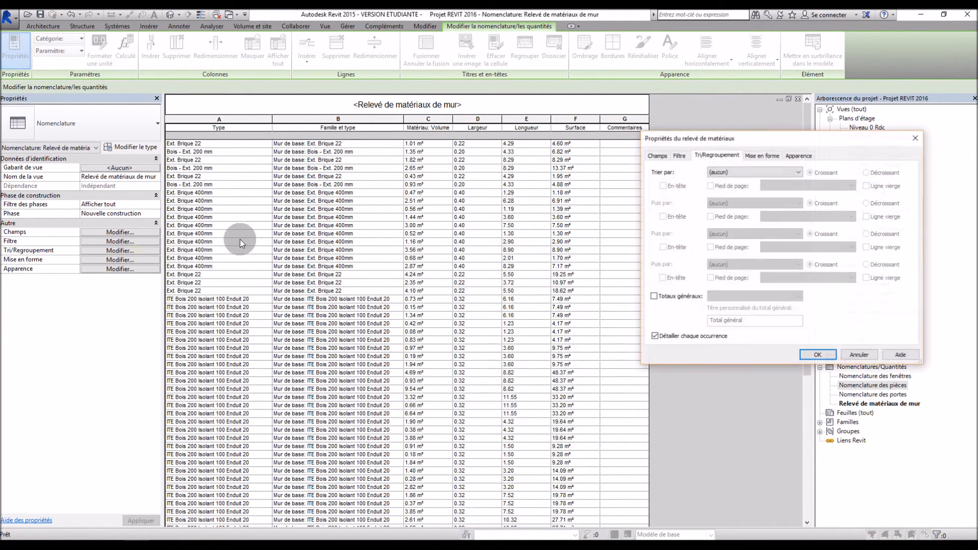
{"action": "left_click_drag", "start_coordinate": [748, 139], "coordinate": [677, 157]}
{"action": "left_click", "coordinate": [666, 193]}
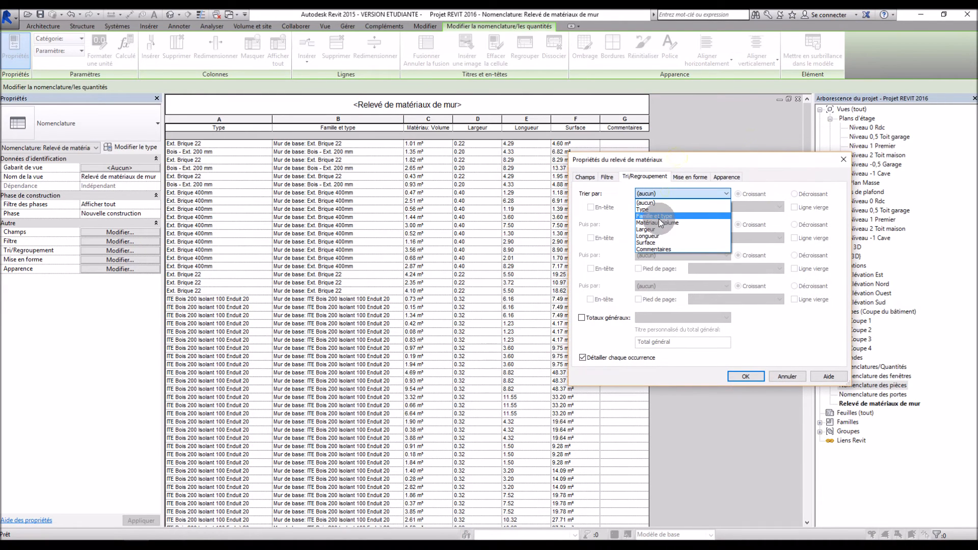
{"action": "left_click", "coordinate": [658, 211]}
{"action": "left_click", "coordinate": [591, 207]}
{"action": "left_click", "coordinate": [591, 207]}
{"action": "left_click", "coordinate": [754, 377]}
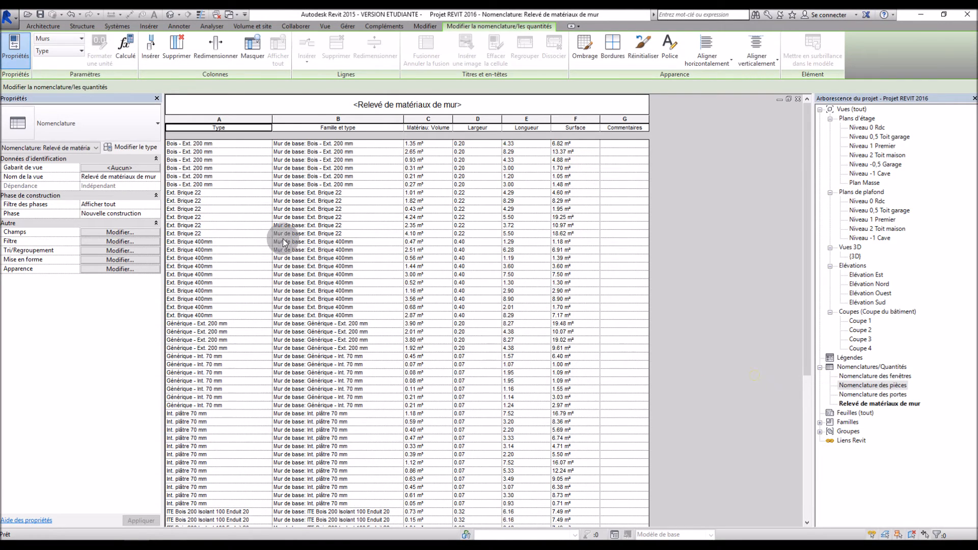
Add a header to each Type group of the wall takeoff.
{"action": "left_click", "coordinate": [107, 251]}
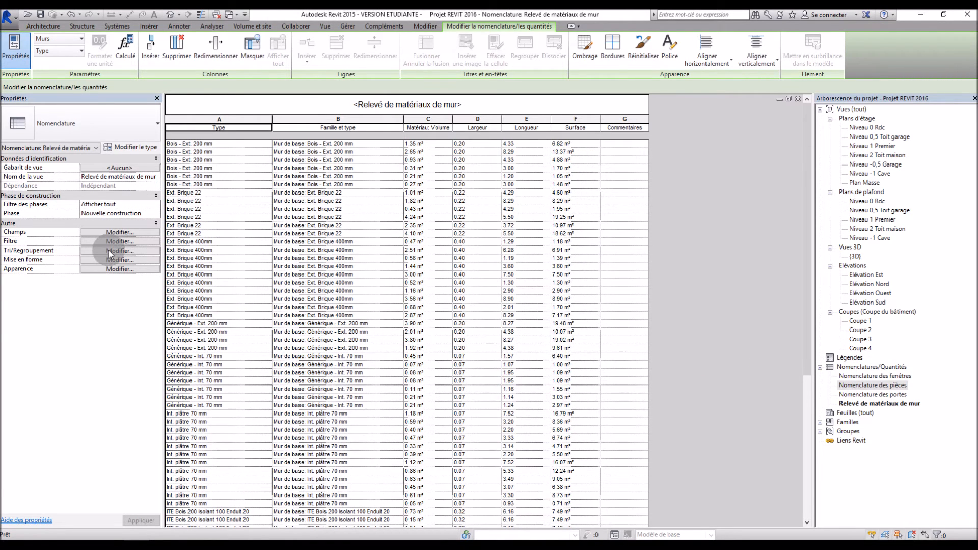
{"action": "left_click", "coordinate": [591, 208]}
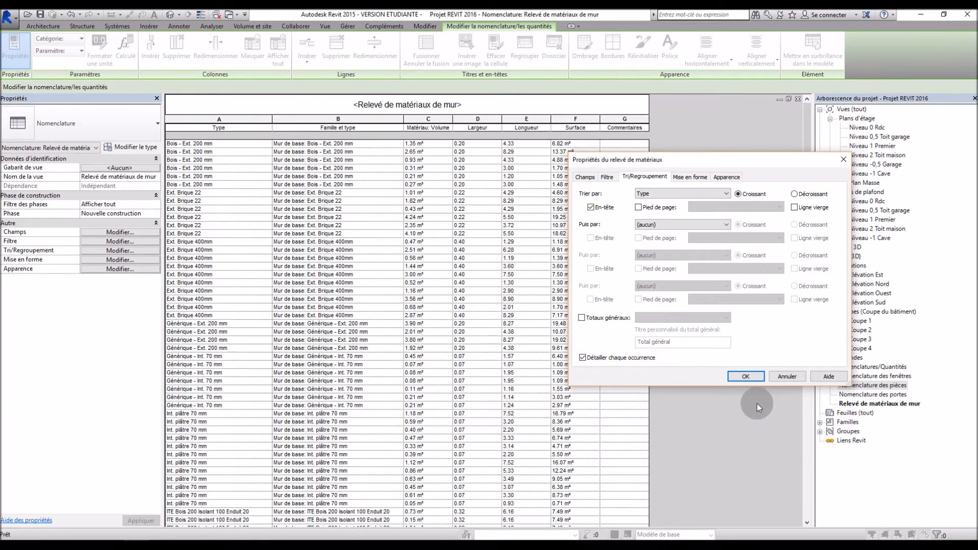
{"action": "left_click", "coordinate": [749, 376]}
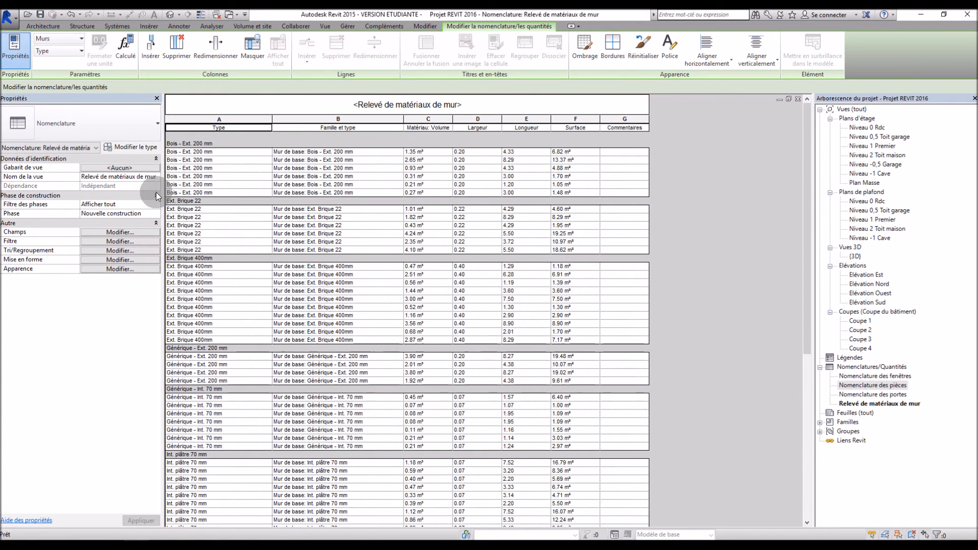
Insert a blank line between the Type groups and look through the grouped takeoff.
{"action": "left_click", "coordinate": [114, 250]}
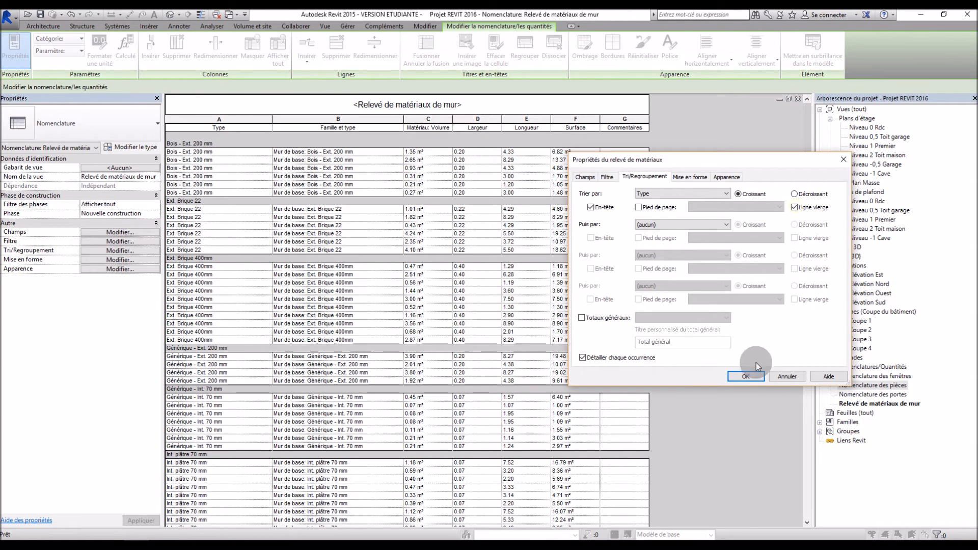
{"action": "left_click", "coordinate": [752, 376]}
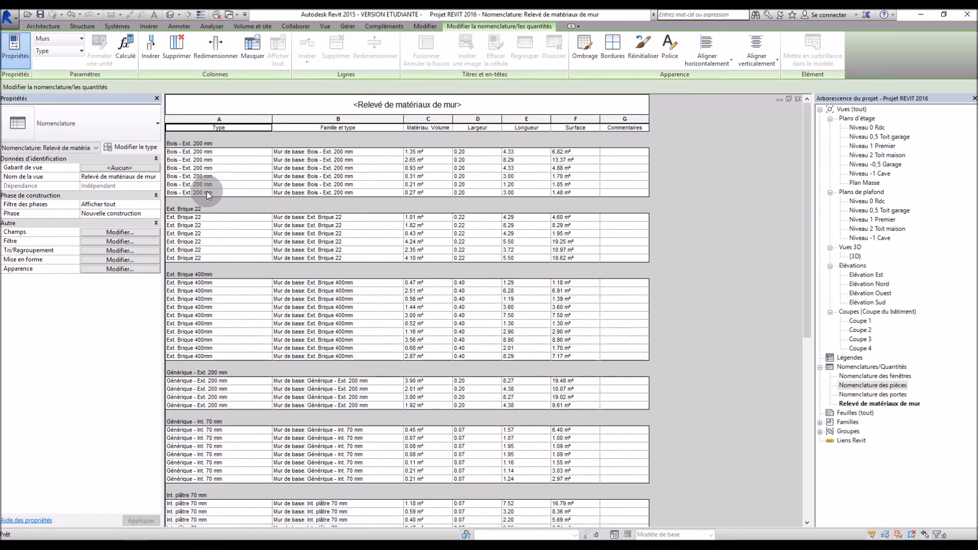
{"action": "scroll", "coordinate": [293, 292], "scroll_direction": "down", "scroll_amount": 5}
{"action": "scroll", "coordinate": [293, 292], "scroll_direction": "down", "scroll_amount": 5}
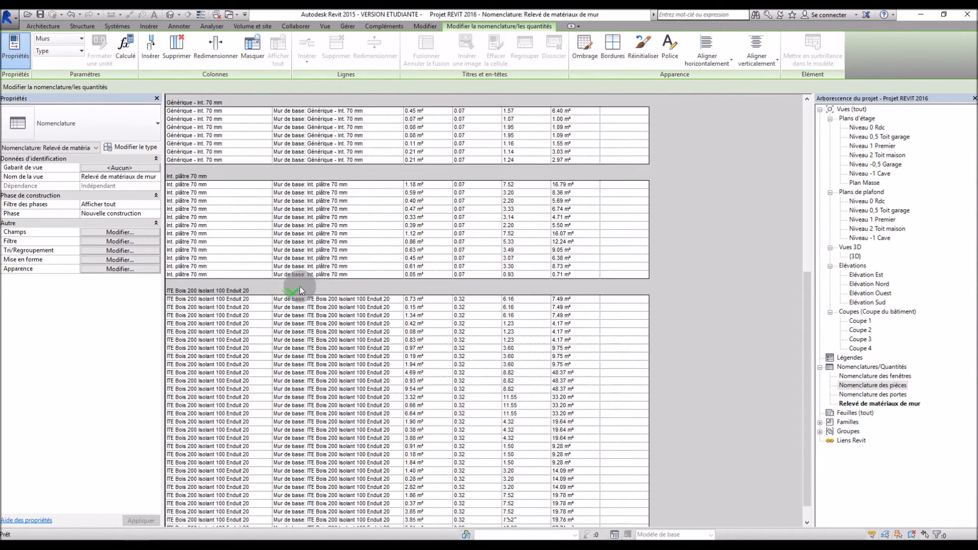
{"action": "scroll", "coordinate": [300, 285], "scroll_direction": "up", "scroll_amount": 10}
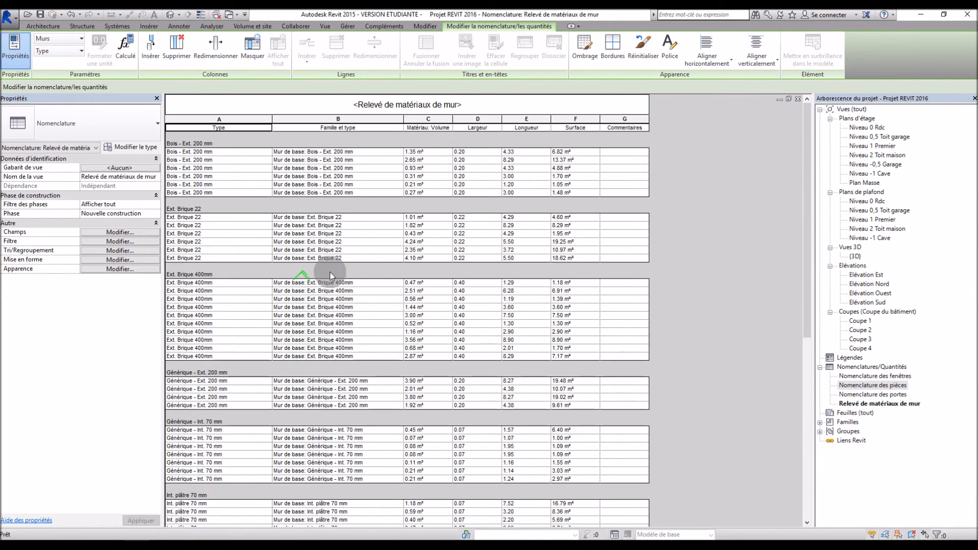
Add a footer with title, count and totals (Titre, nombre et totaux) to each Type group.
{"action": "left_click", "coordinate": [116, 251]}
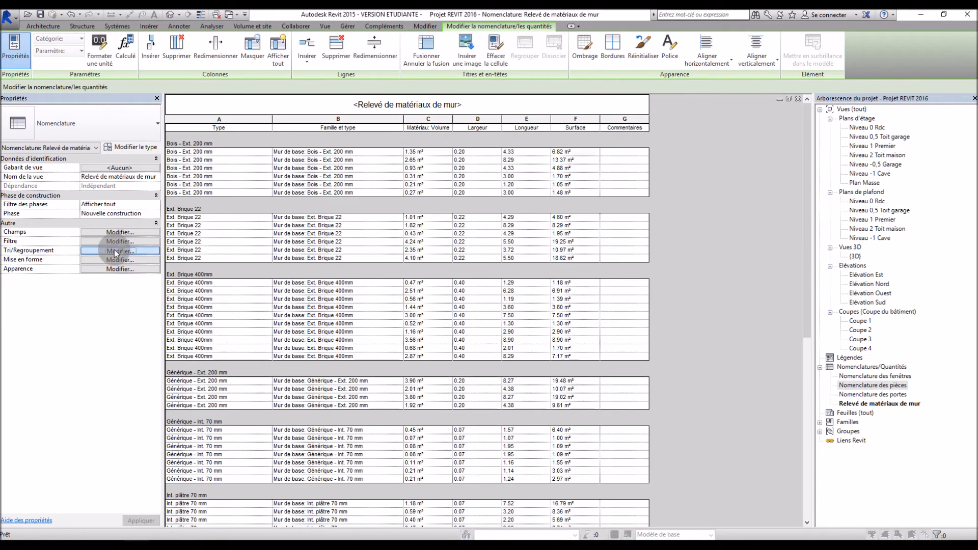
{"action": "left_click", "coordinate": [636, 207]}
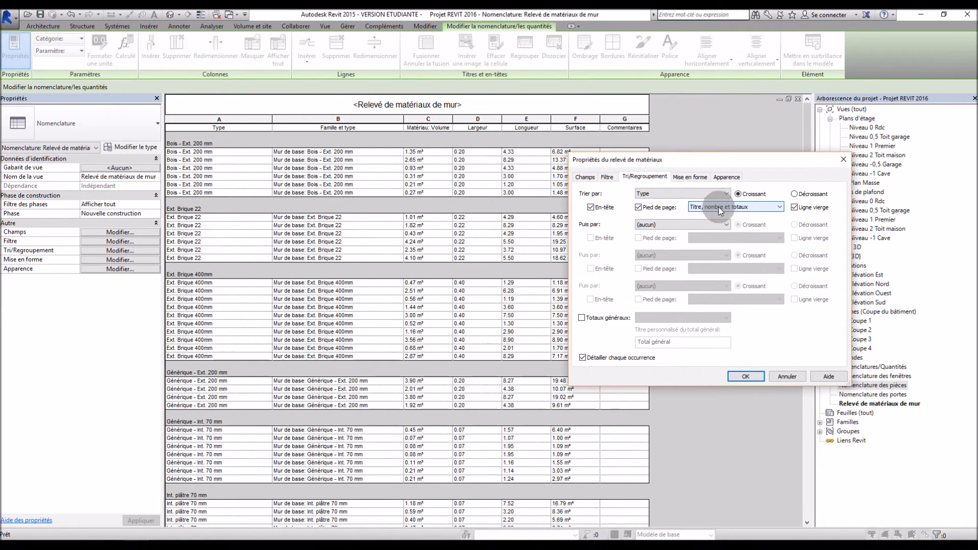
{"action": "left_click", "coordinate": [757, 377]}
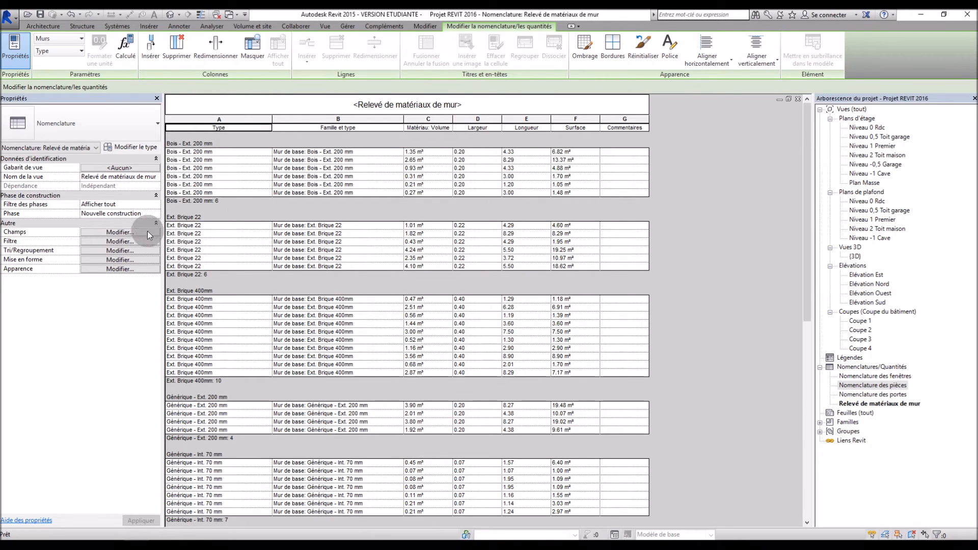
Change the Type group footer to Titre et totaux and check the takeoff.
{"action": "left_click", "coordinate": [115, 249]}
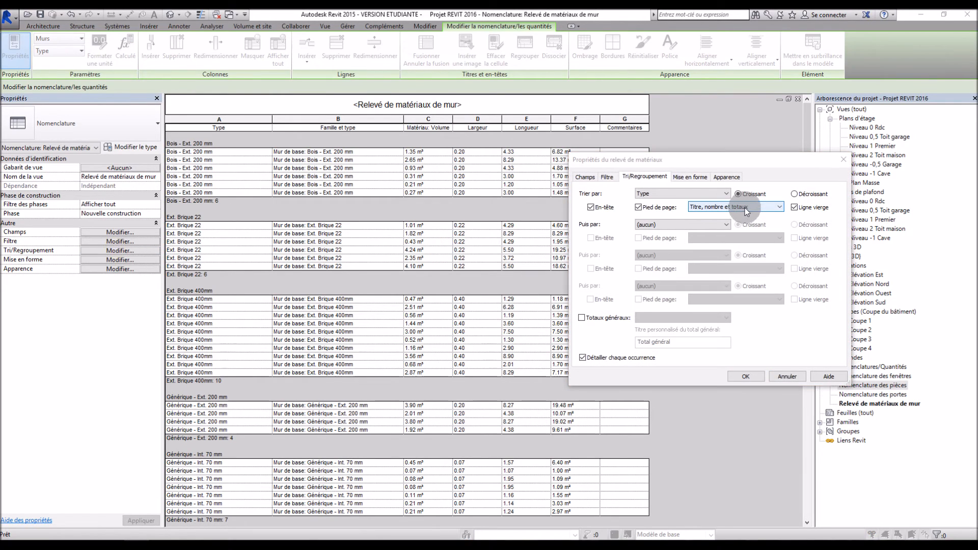
{"action": "left_click", "coordinate": [744, 208]}
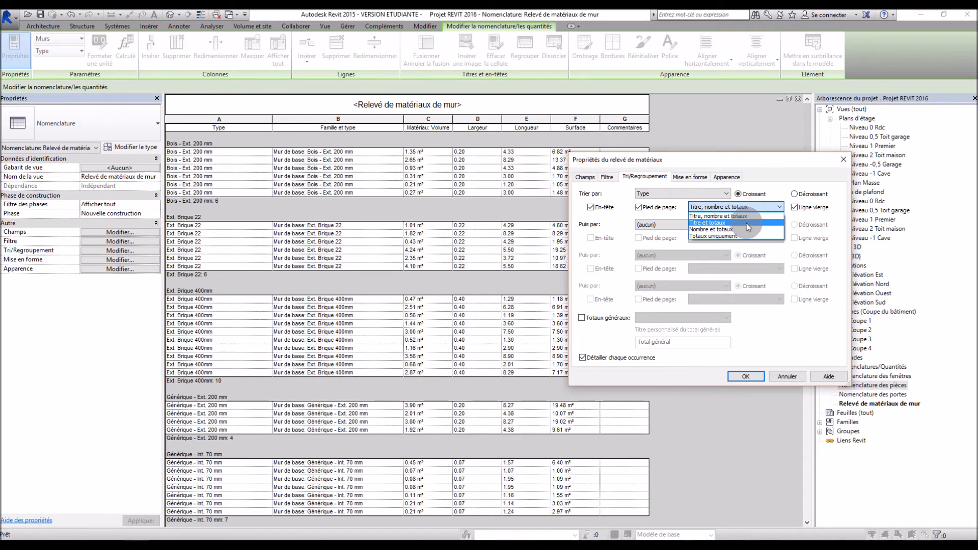
{"action": "left_click", "coordinate": [746, 224]}
{"action": "left_click", "coordinate": [756, 377]}
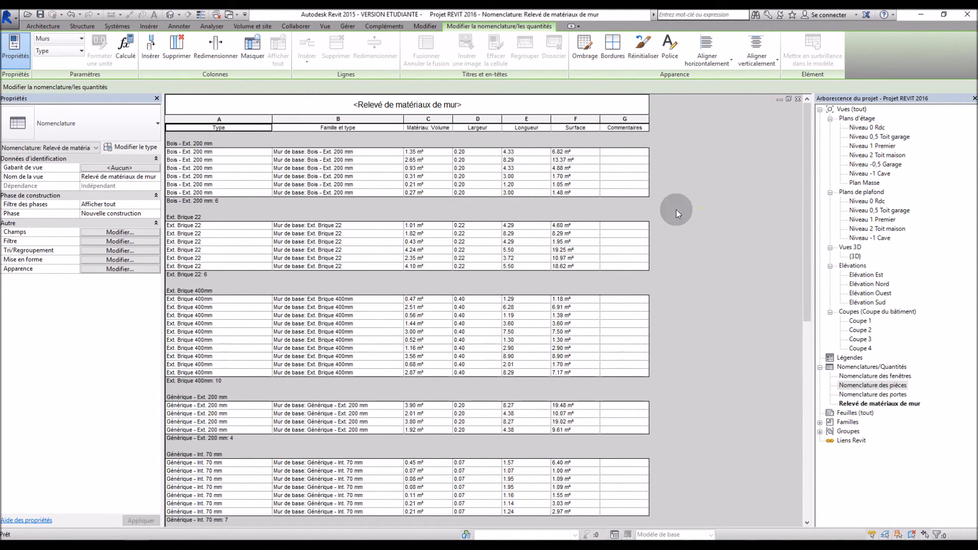
{"action": "scroll", "coordinate": [282, 206], "scroll_direction": "down", "scroll_amount": 1}
{"action": "scroll", "coordinate": [283, 206], "scroll_direction": "up", "scroll_amount": 2}
Add Matériau: Volume in ascending order as the second sorting criterion of the wall takeoff.
{"action": "left_click", "coordinate": [108, 250]}
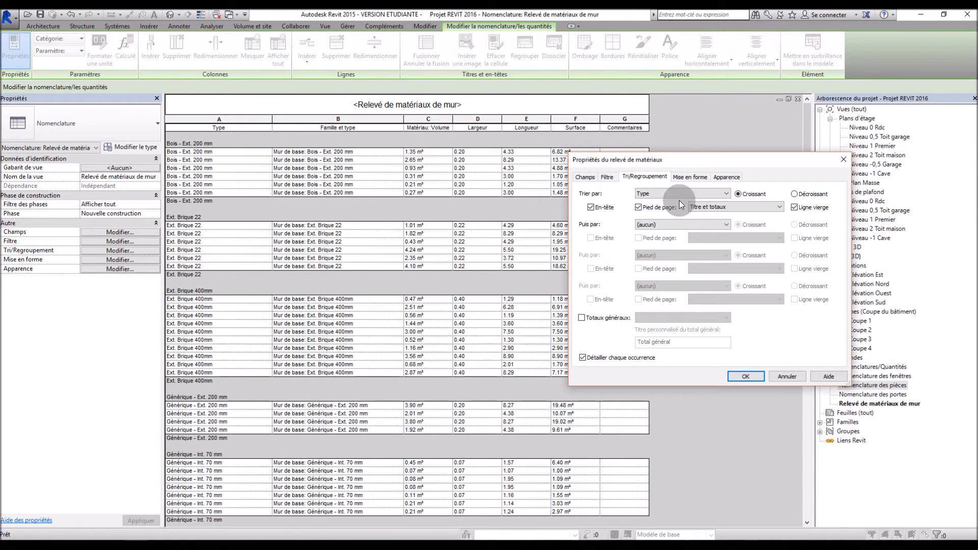
{"action": "left_click_drag", "start_coordinate": [700, 160], "coordinate": [534, 186]}
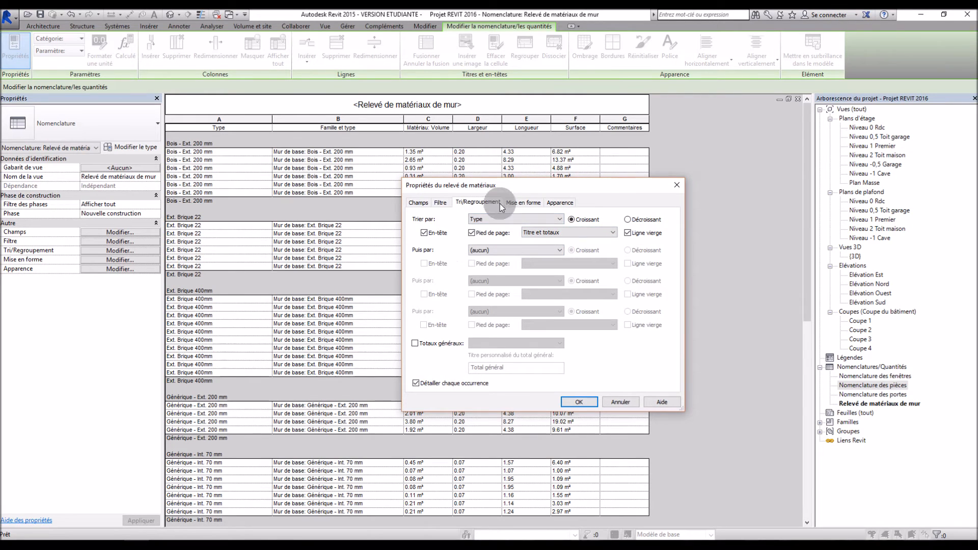
{"action": "left_click_drag", "start_coordinate": [509, 187], "coordinate": [709, 173]}
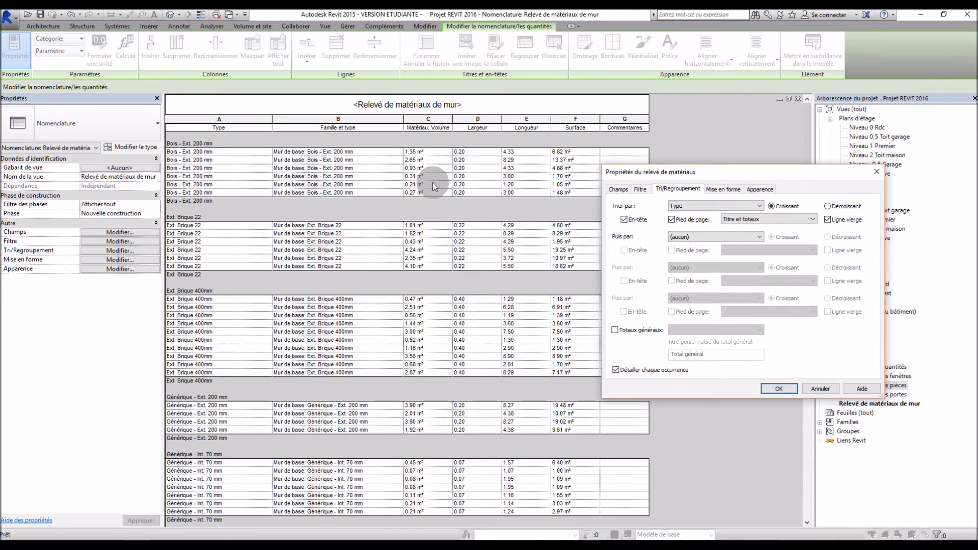
{"action": "left_click", "coordinate": [713, 237]}
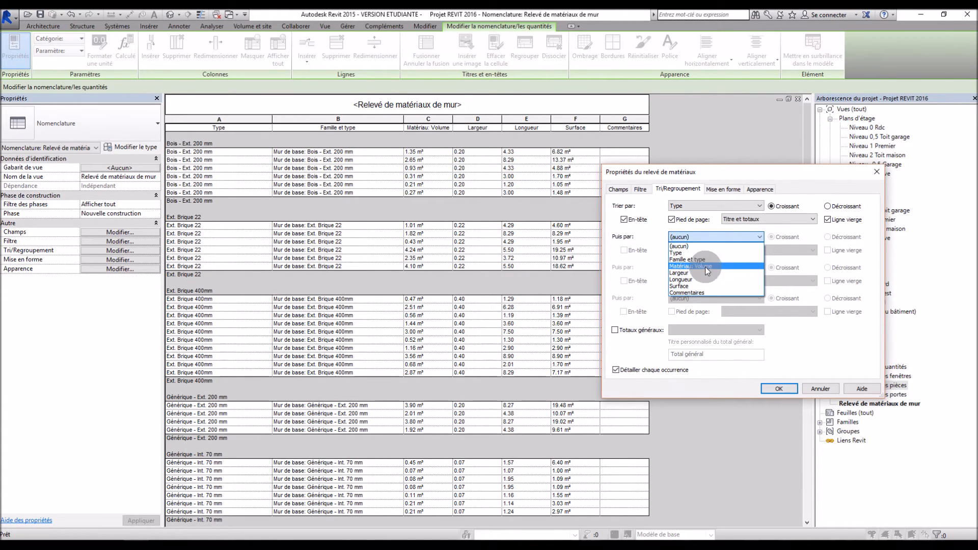
{"action": "left_click", "coordinate": [706, 266]}
{"action": "left_click", "coordinate": [631, 251]}
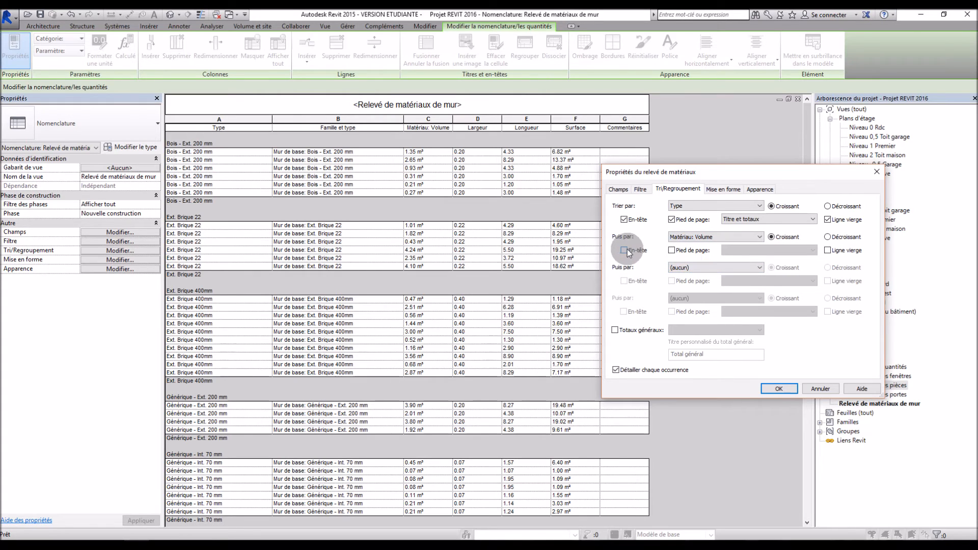
{"action": "left_click", "coordinate": [779, 389]}
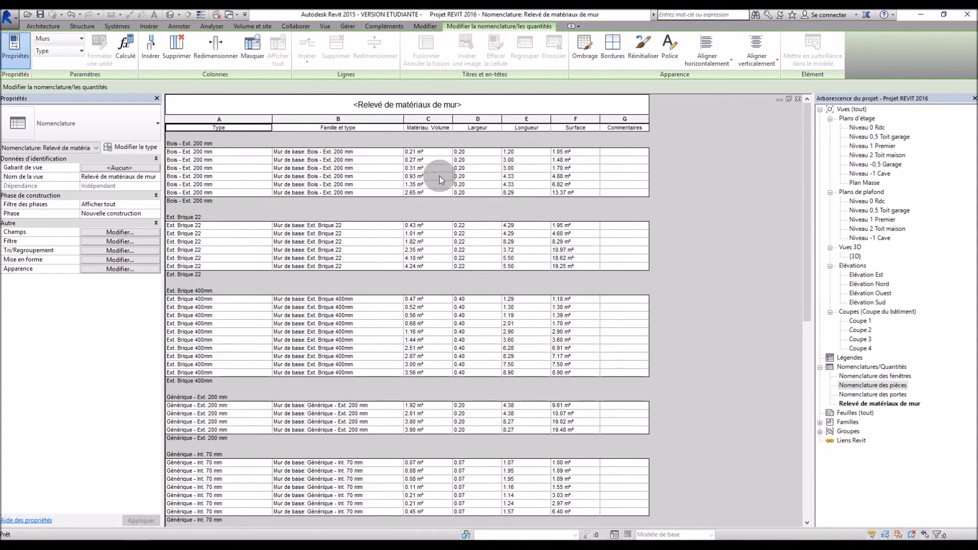
Enable total calculation (Calculer les totaux) for the Matériau: Volume field of the wall takeoff.
{"action": "left_click", "coordinate": [120, 259]}
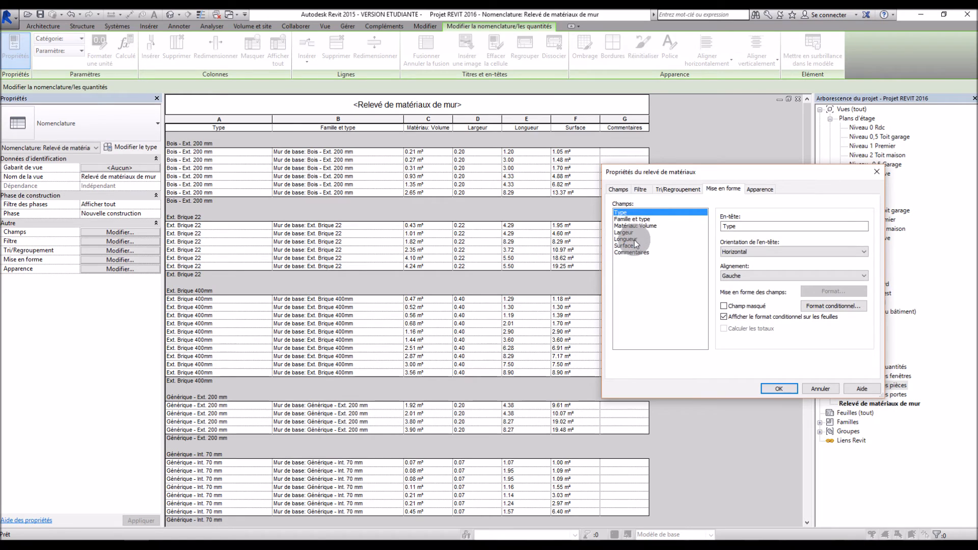
{"action": "left_click", "coordinate": [636, 226]}
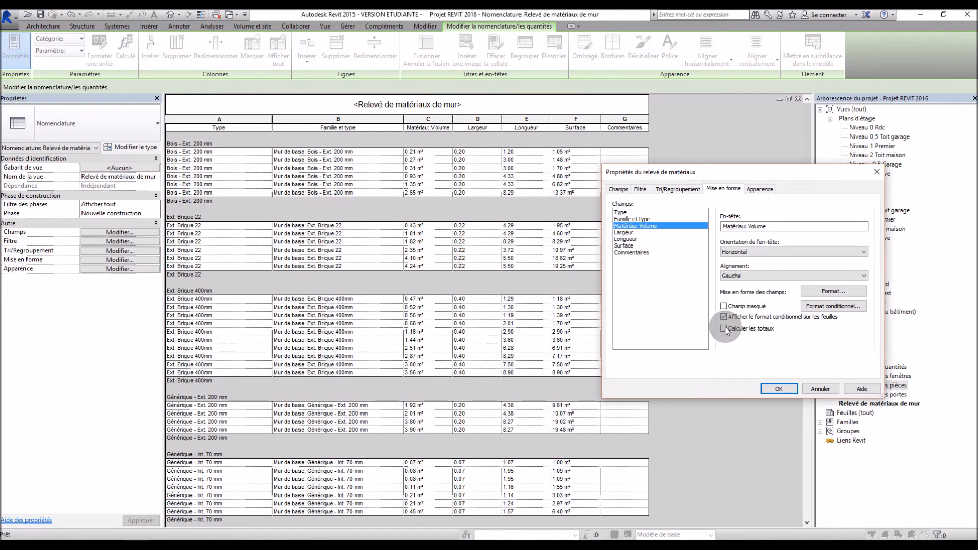
{"action": "left_click", "coordinate": [723, 329]}
{"action": "left_click", "coordinate": [779, 389]}
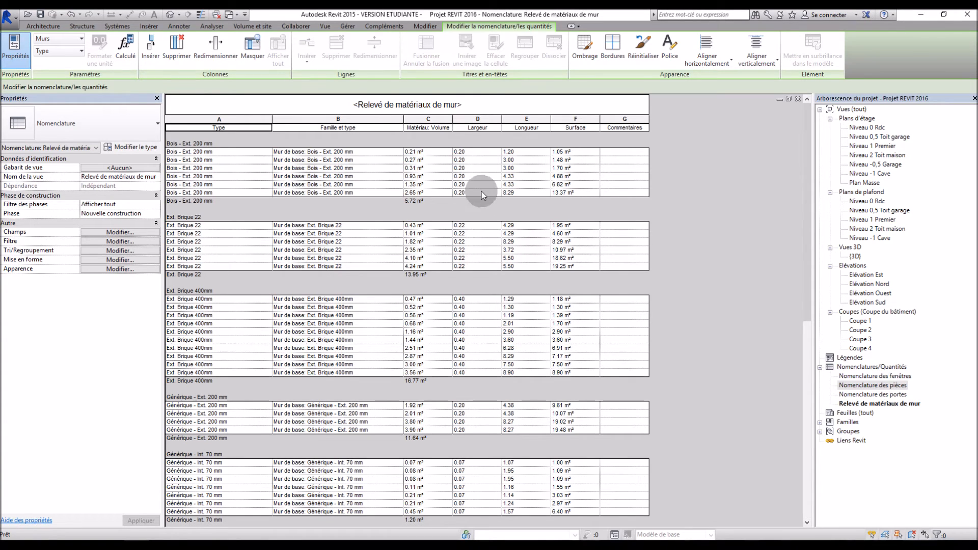
Remove the Surface field from the wall takeoff's scheduled fields after checking its formatting options.
{"action": "left_click", "coordinate": [105, 249]}
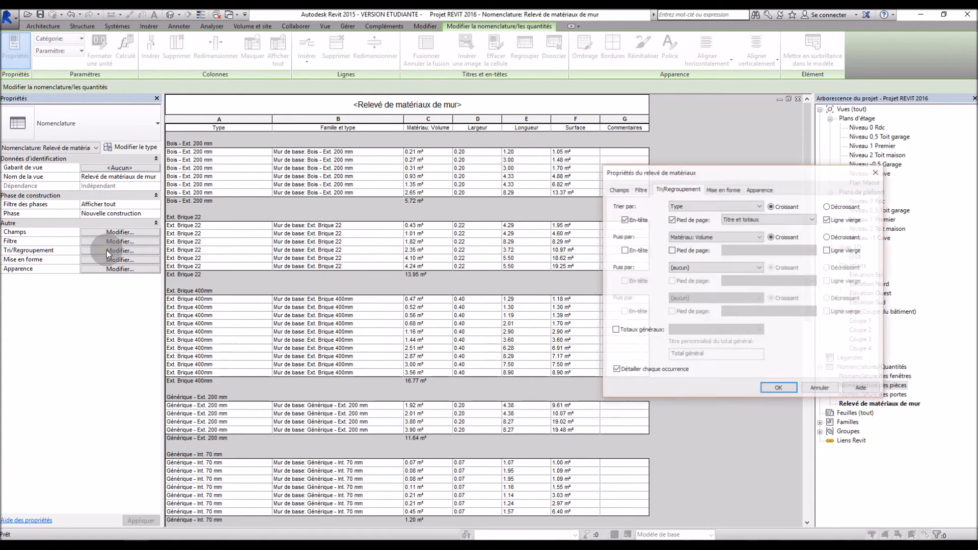
{"action": "left_click", "coordinate": [723, 189]}
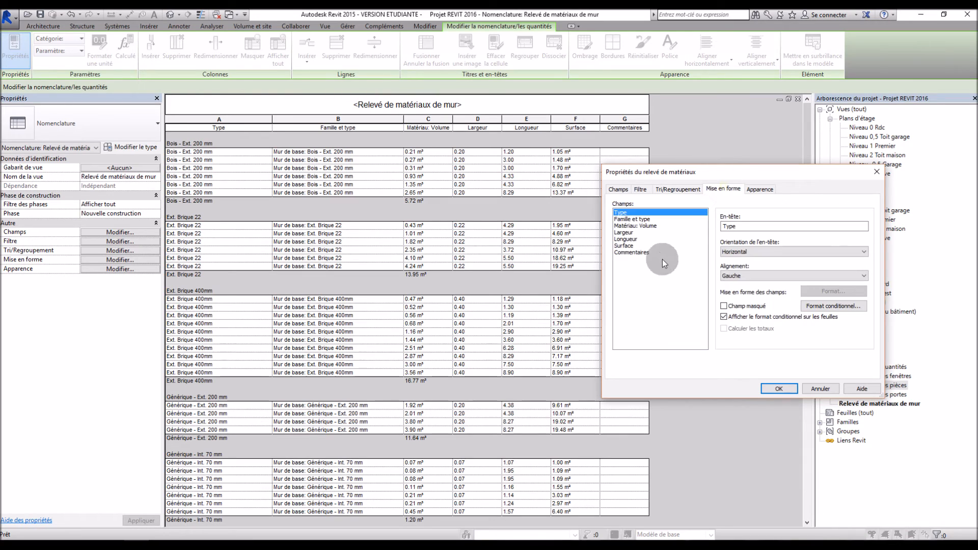
{"action": "left_click", "coordinate": [625, 245]}
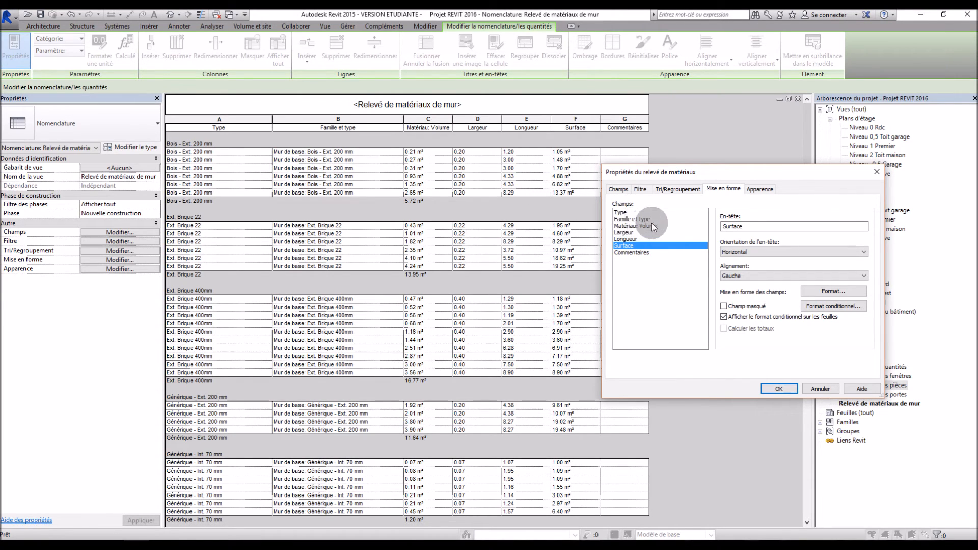
{"action": "left_click", "coordinate": [618, 189]}
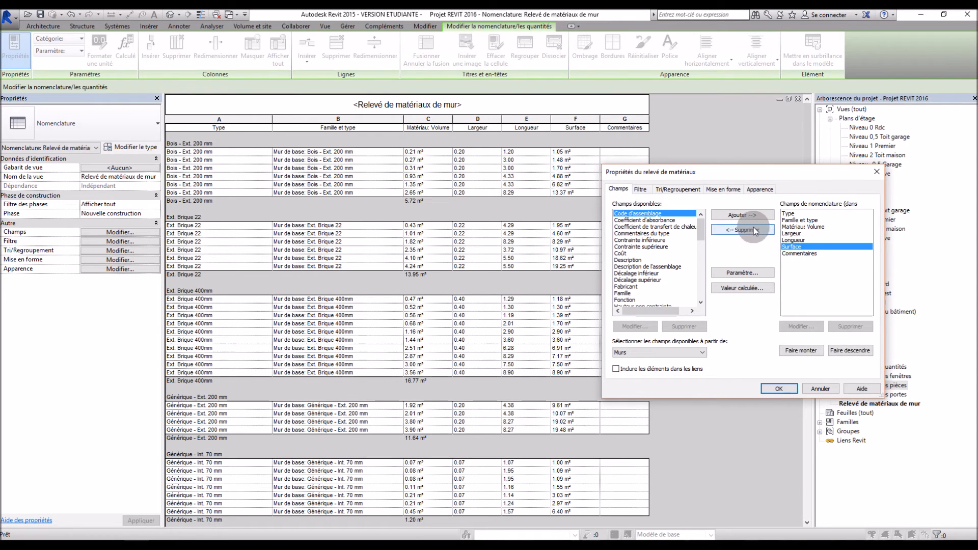
{"action": "left_click", "coordinate": [742, 230]}
Add the Matériau: Surface field to the wall takeoff and place it directly after Matériau: Volume.
{"action": "left_click_drag", "start_coordinate": [700, 285], "coordinate": [701, 275]}
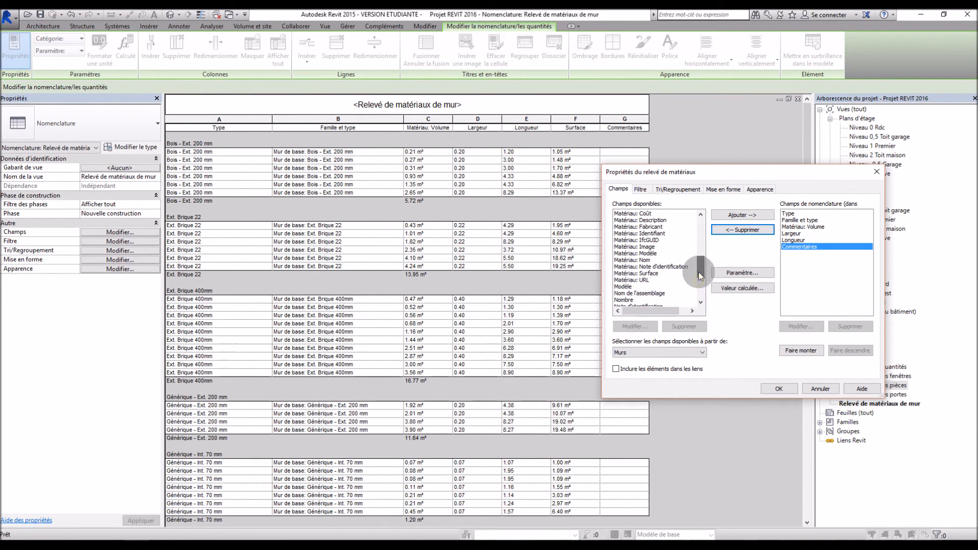
{"action": "scroll", "coordinate": [654, 254], "scroll_direction": "up", "scroll_amount": 1}
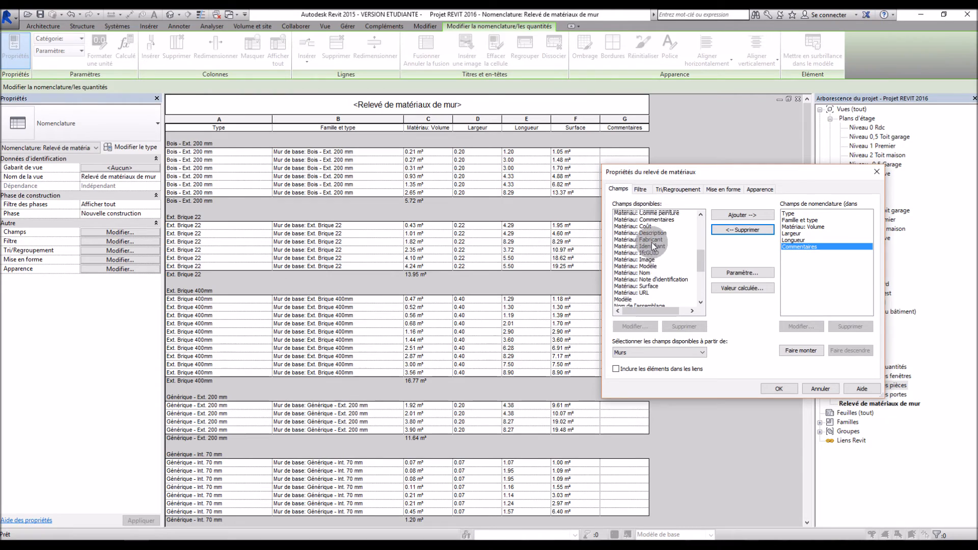
{"action": "left_click", "coordinate": [651, 300]}
{"action": "left_click", "coordinate": [744, 215]}
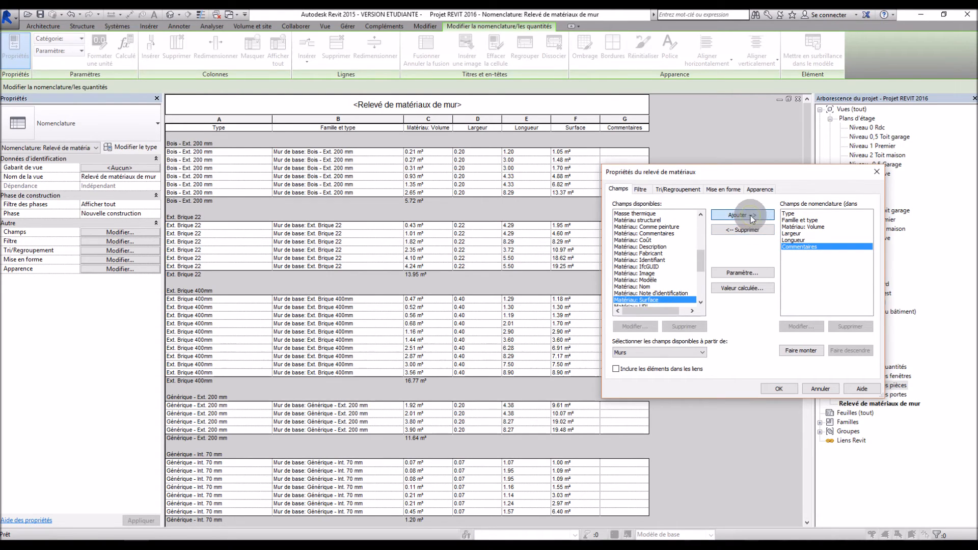
{"action": "left_click", "coordinate": [801, 351]}
{"action": "left_click", "coordinate": [801, 350]}
{"action": "left_click", "coordinate": [800, 351]}
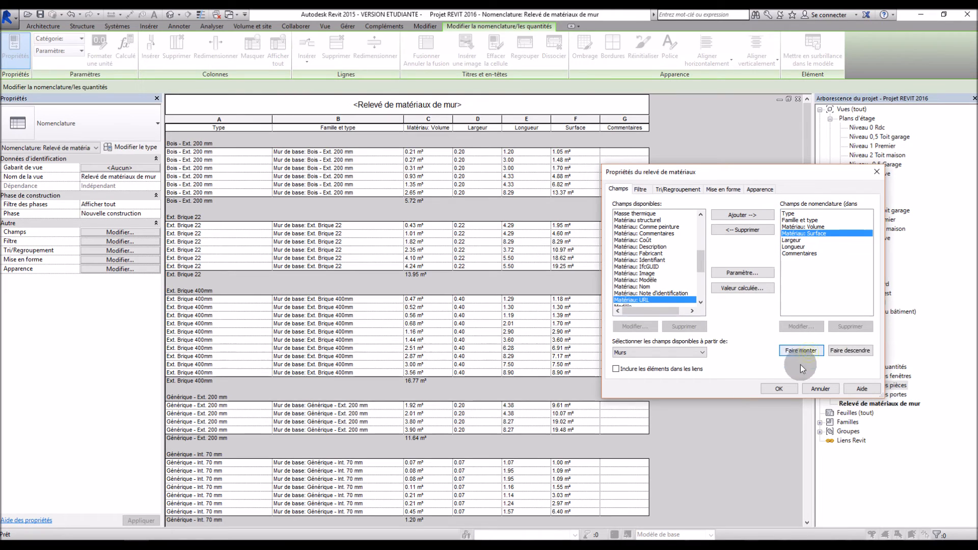
{"action": "left_click", "coordinate": [781, 389]}
Enable total calculation (Calculer les totaux) for the Matériau: Surface field.
{"action": "left_click", "coordinate": [120, 260]}
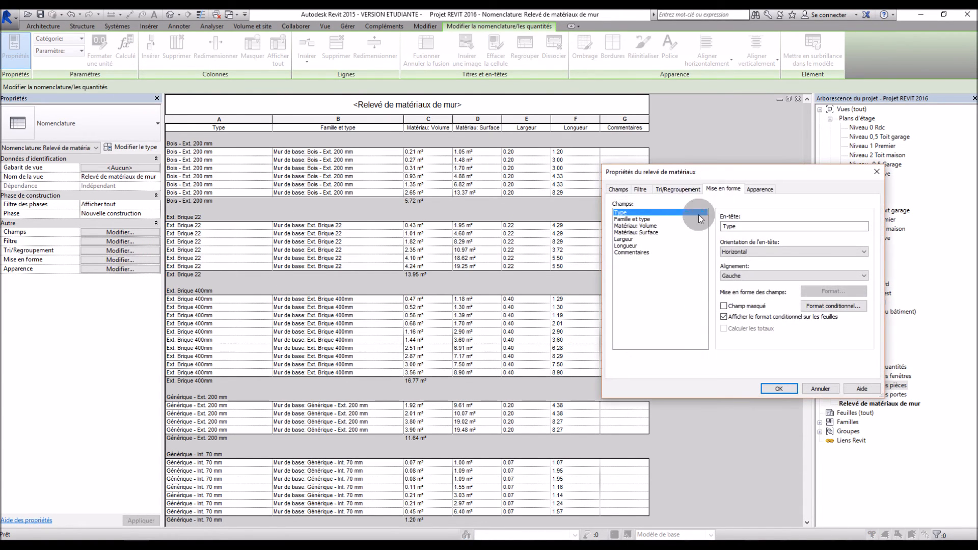
{"action": "left_click", "coordinate": [637, 232]}
{"action": "left_click", "coordinate": [724, 330]}
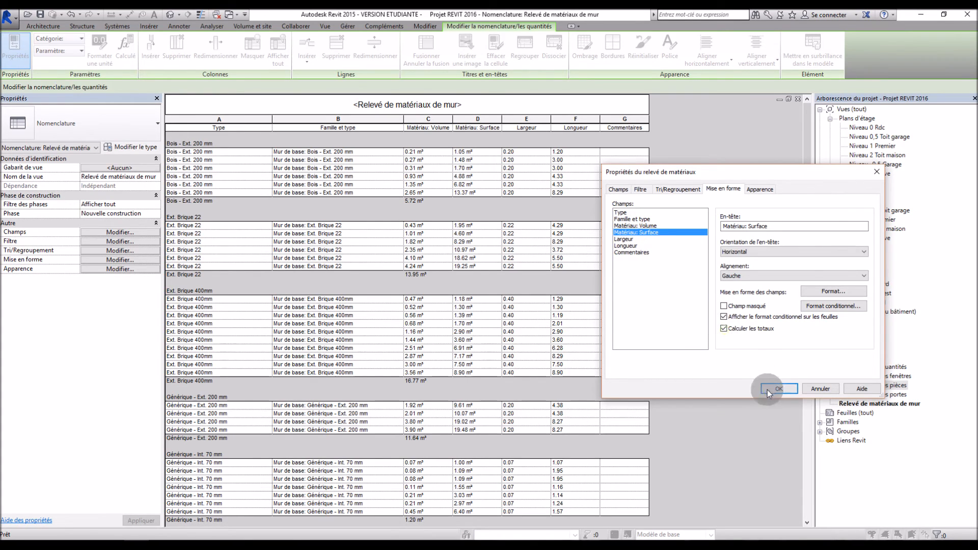
{"action": "left_click", "coordinate": [778, 389]}
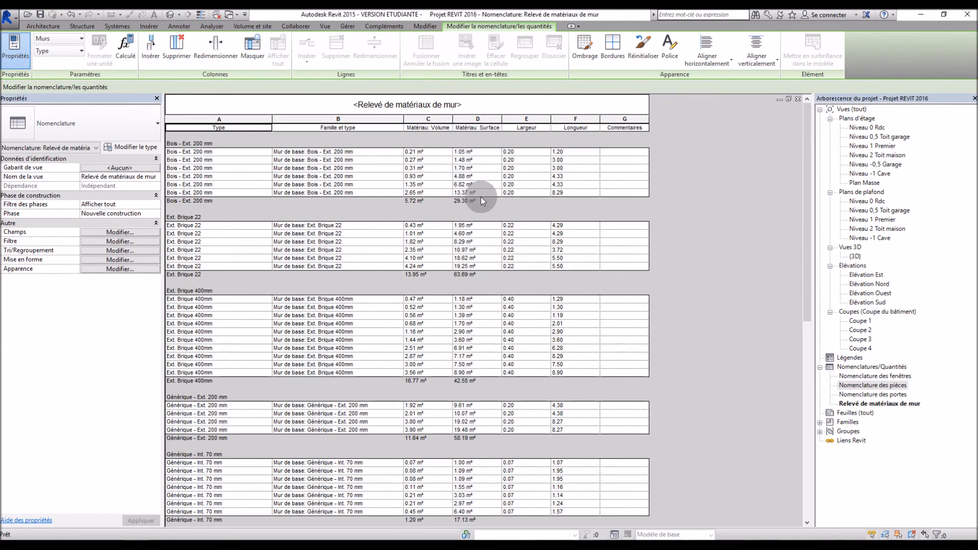
Rename the wall takeoff's title as Relevé des Murs.
{"action": "left_click", "coordinate": [427, 106]}
{"action": "left_click_drag", "start_coordinate": [466, 100], "coordinate": [339, 100]}
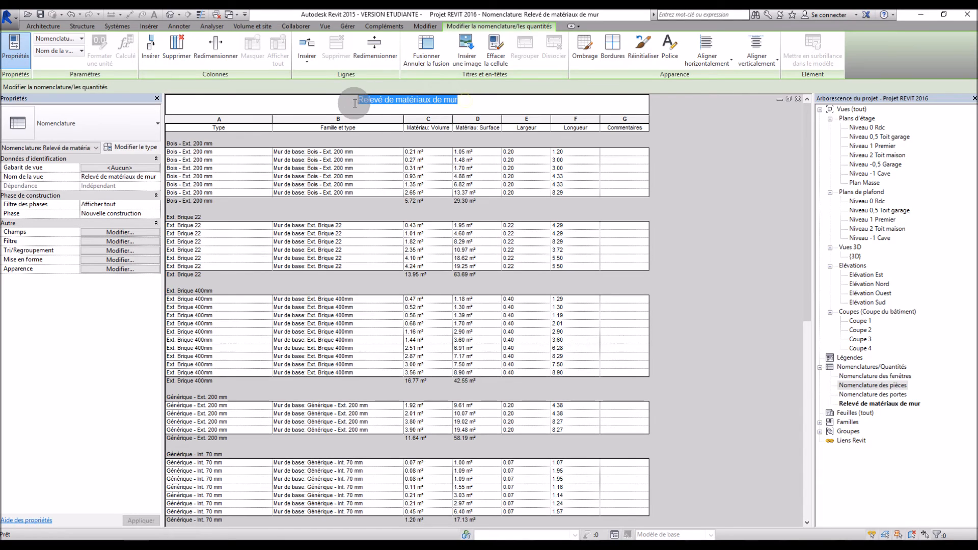
{"action": "type", "text": "Relevé"}
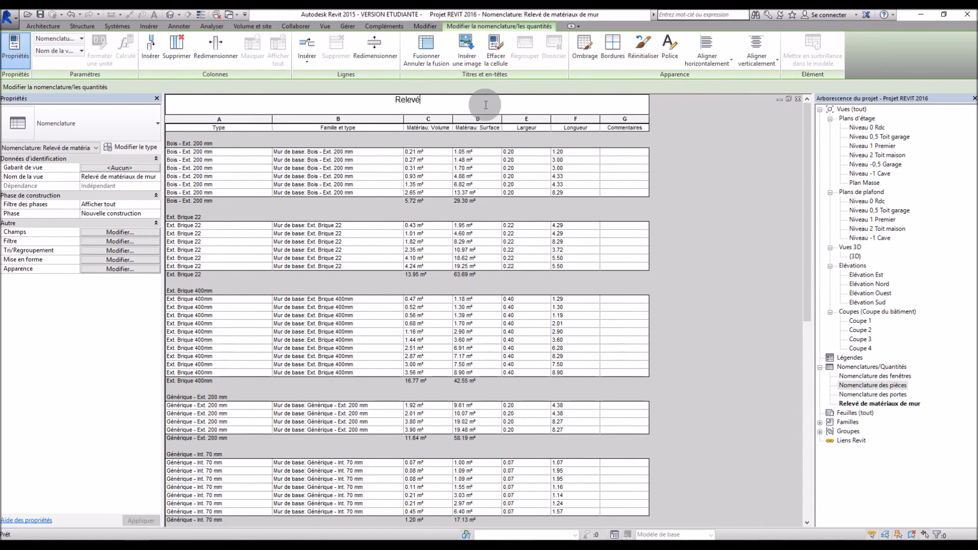
{"action": "type", "text": " des Murs"}
{"action": "key", "text": "Return"}
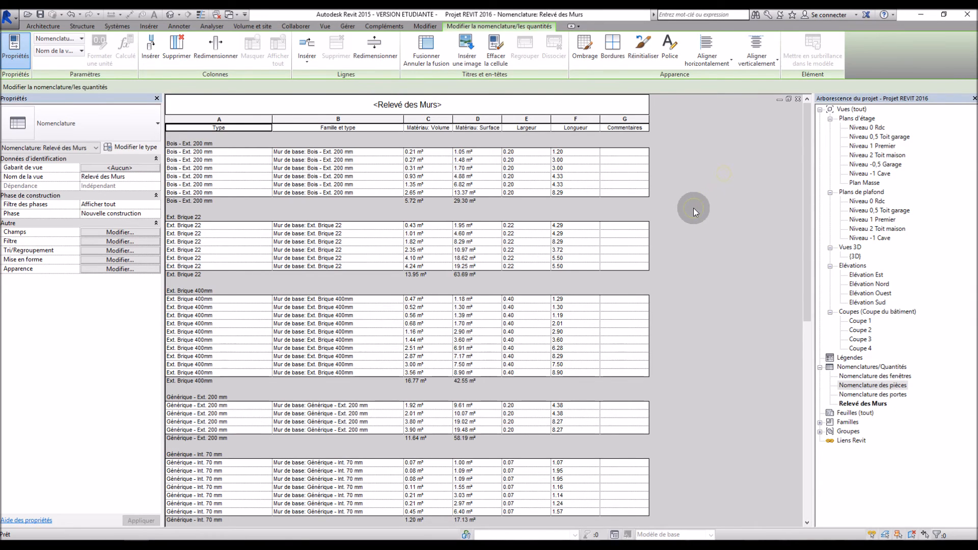
Review the grouped wall takeoff and its totals, and view the window and room schedules for comparison.
{"action": "scroll", "coordinate": [711, 209], "scroll_direction": "down", "scroll_amount": 15}
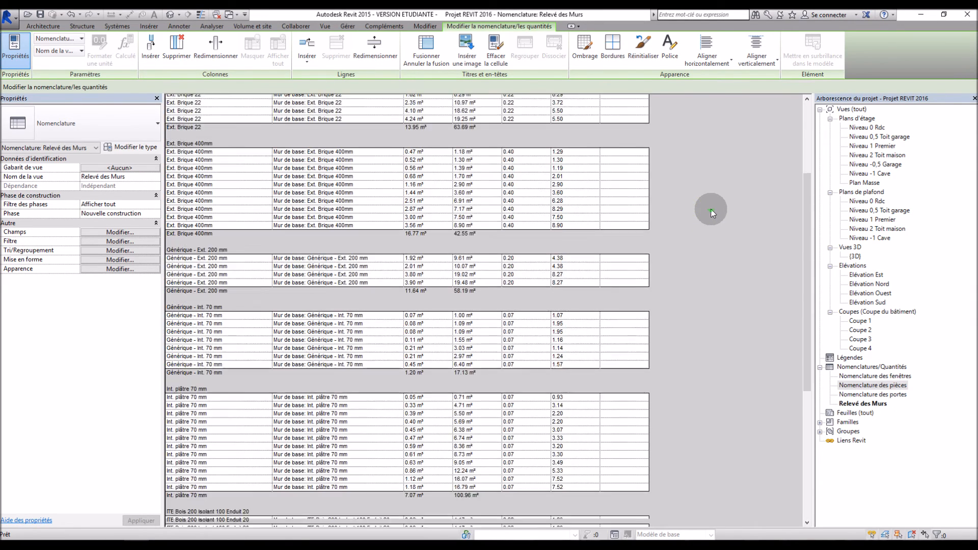
{"action": "left_click_drag", "start_coordinate": [806, 384], "coordinate": [834, 148]}
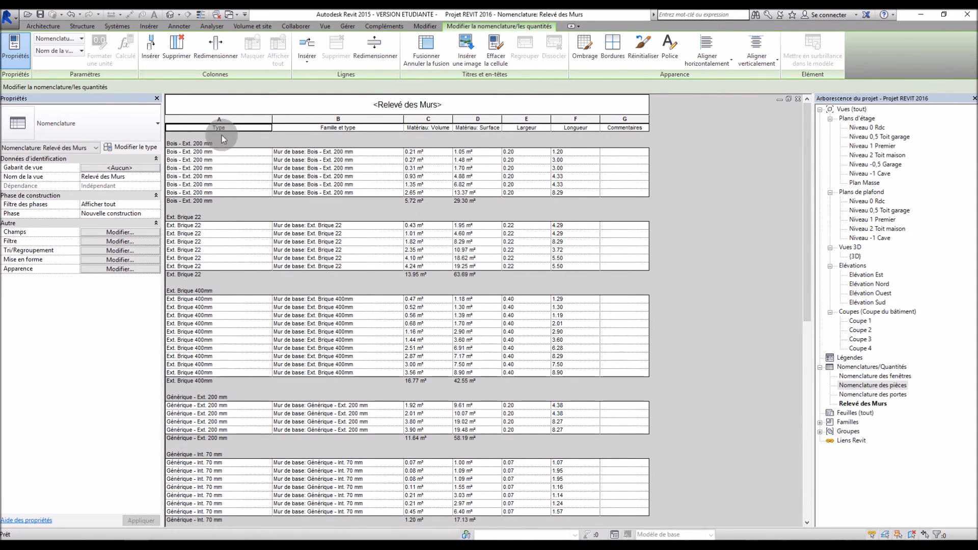
{"action": "scroll", "coordinate": [301, 283], "scroll_direction": "down", "scroll_amount": 8}
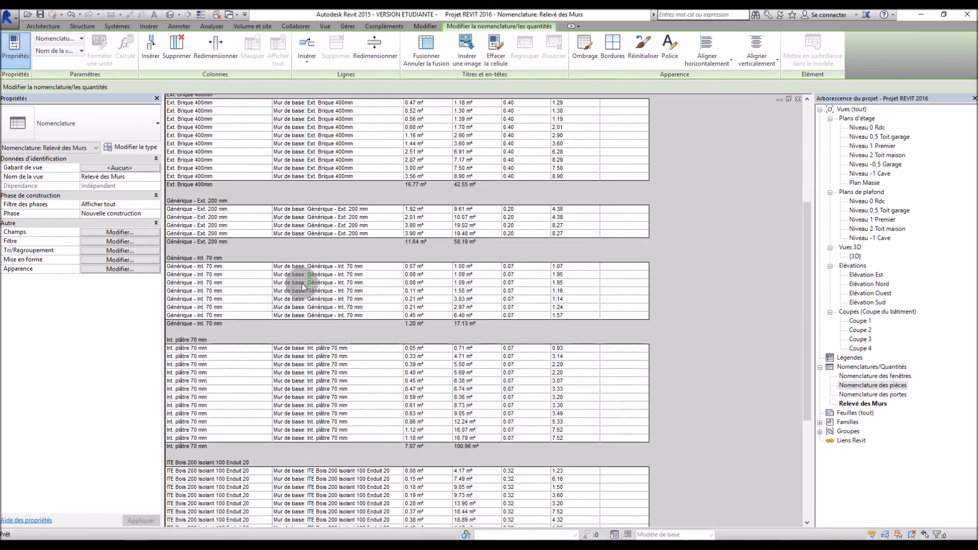
{"action": "scroll", "coordinate": [304, 280], "scroll_direction": "down", "scroll_amount": 8}
{"action": "scroll", "coordinate": [305, 277], "scroll_direction": "up", "scroll_amount": 16}
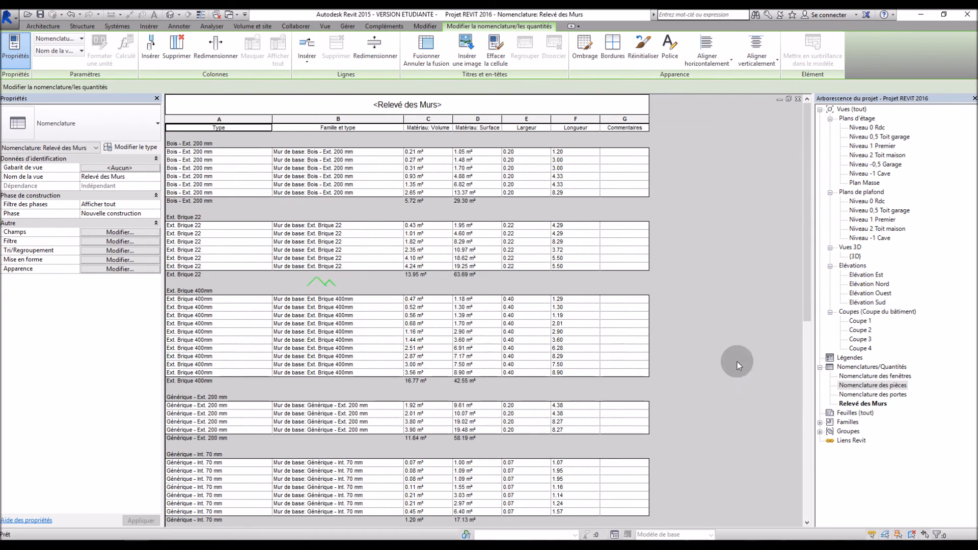
{"action": "double_click", "coordinate": [872, 377]}
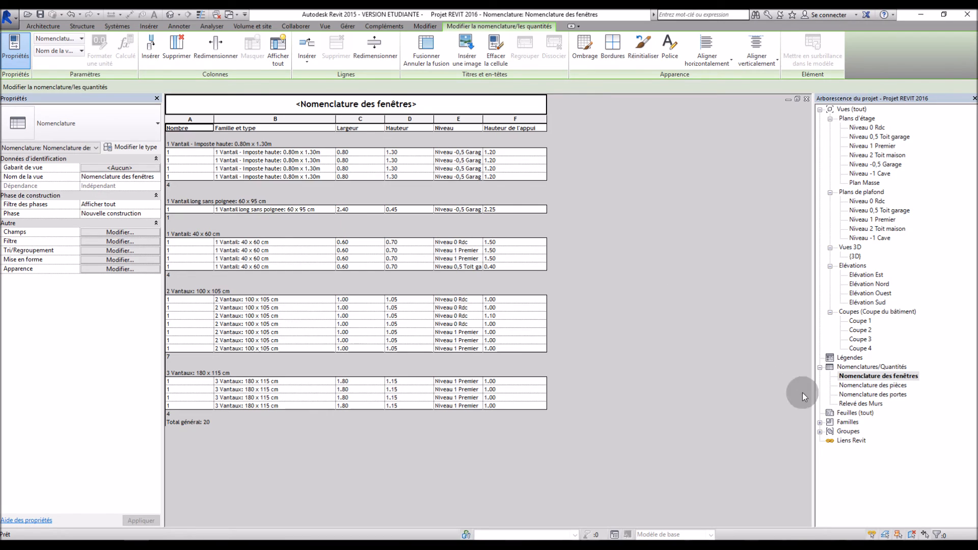
{"action": "double_click", "coordinate": [872, 386]}
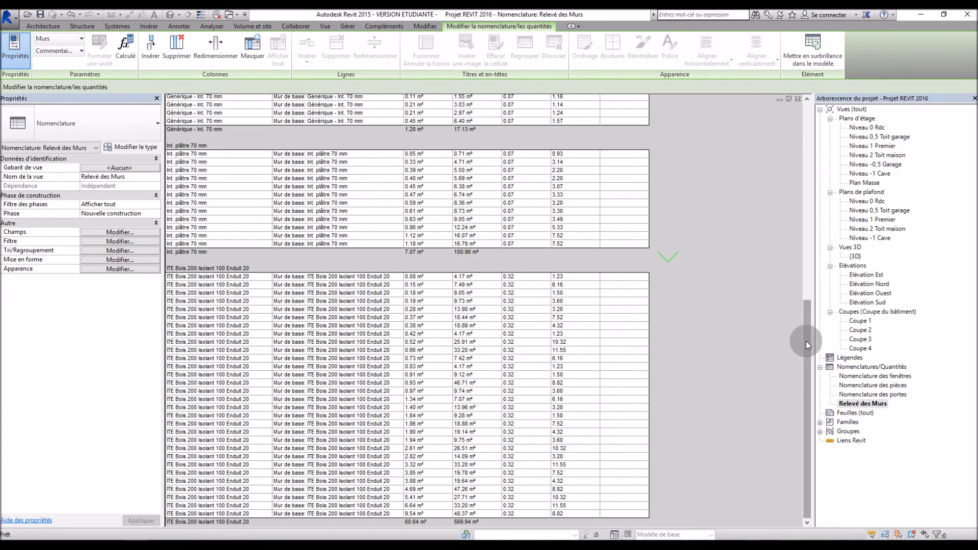
{"action": "left_click_drag", "start_coordinate": [806, 341], "coordinate": [811, 154]}
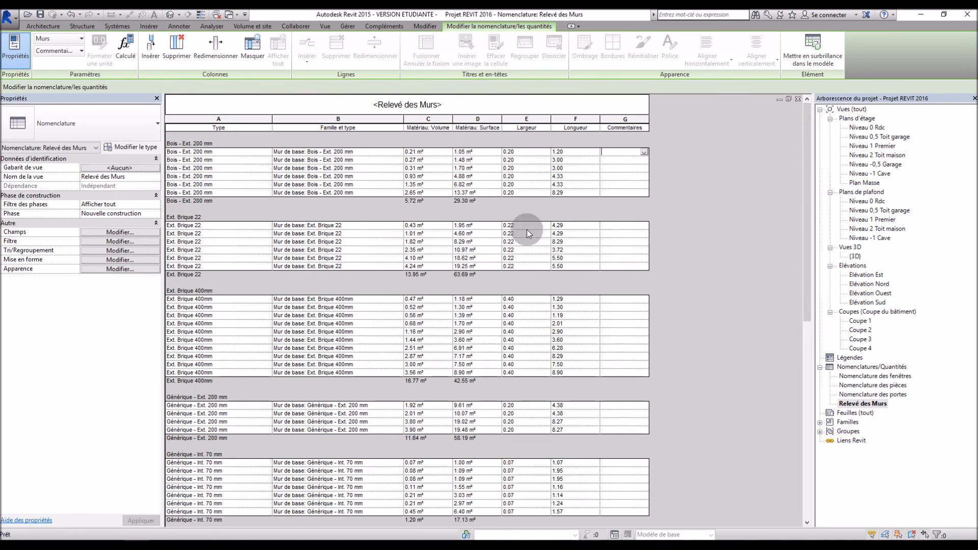
Examine the wall takeoff's field list and the fields available as filter criteria.
{"action": "left_click", "coordinate": [108, 232]}
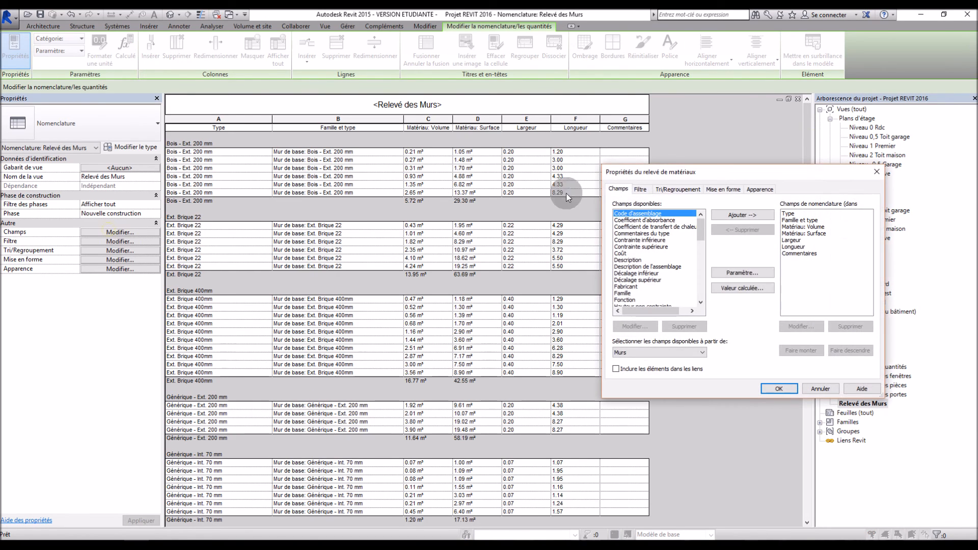
{"action": "left_click_drag", "start_coordinate": [663, 169], "coordinate": [480, 179]}
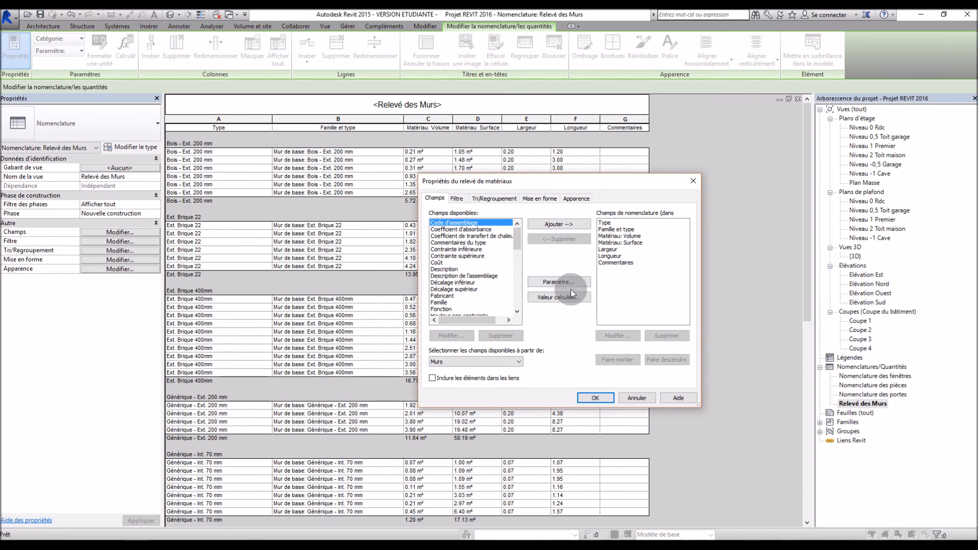
{"action": "left_click", "coordinate": [457, 198]}
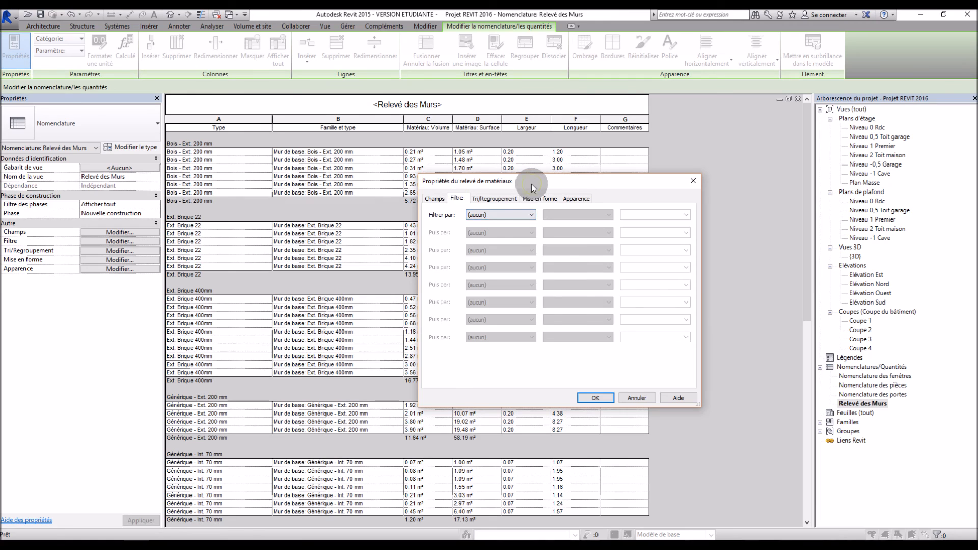
{"action": "left_click_drag", "start_coordinate": [531, 184], "coordinate": [617, 159]}
{"action": "left_click", "coordinate": [618, 190]}
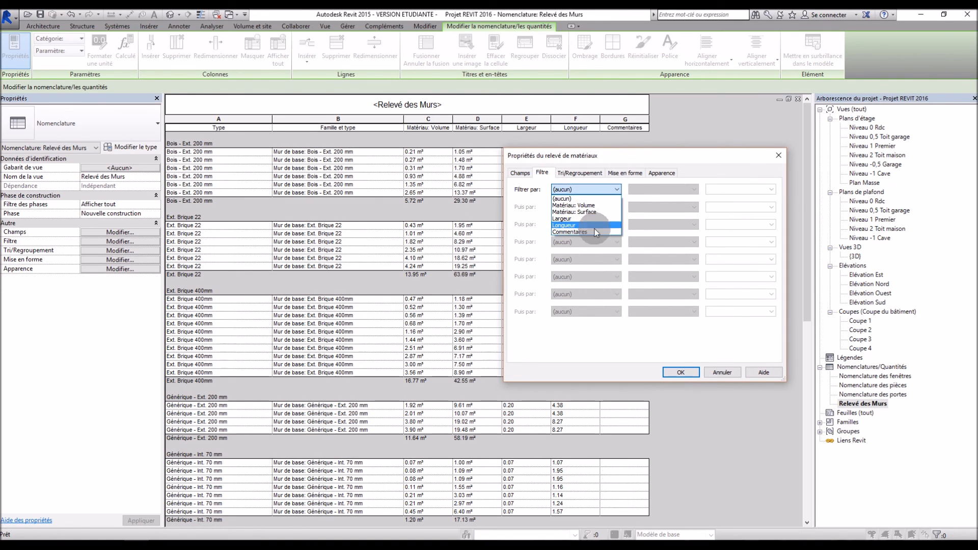
{"action": "left_click", "coordinate": [614, 190]}
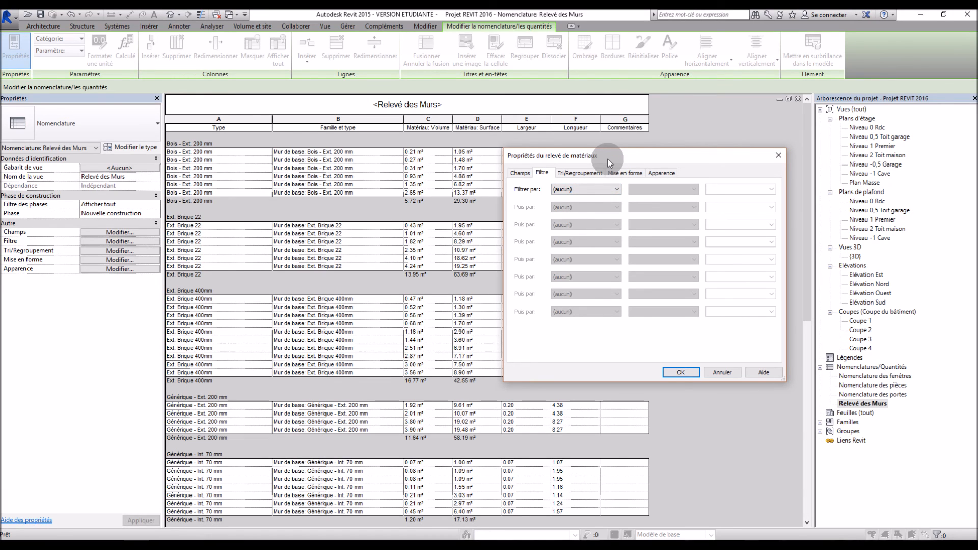
{"action": "left_click_drag", "start_coordinate": [607, 159], "coordinate": [564, 191]}
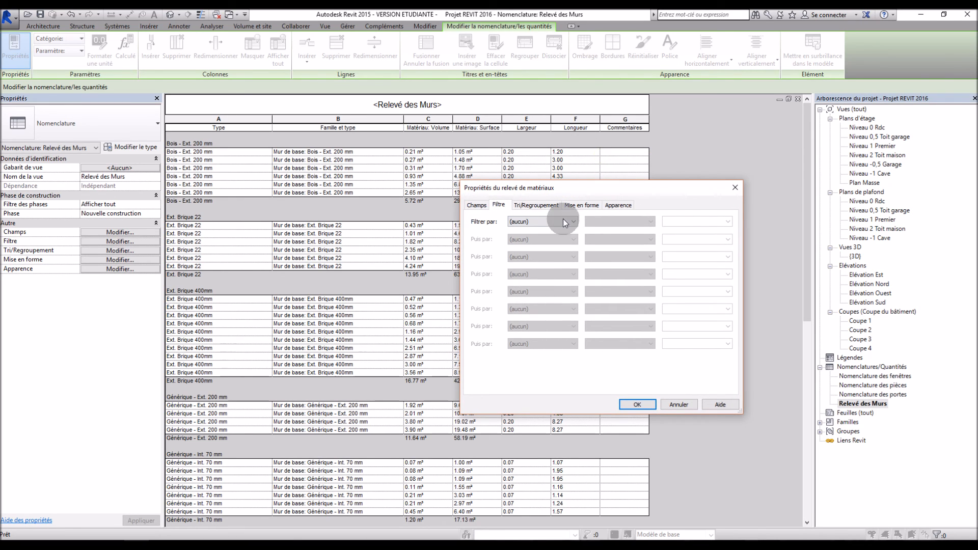
{"action": "left_click_drag", "start_coordinate": [578, 187], "coordinate": [640, 191]}
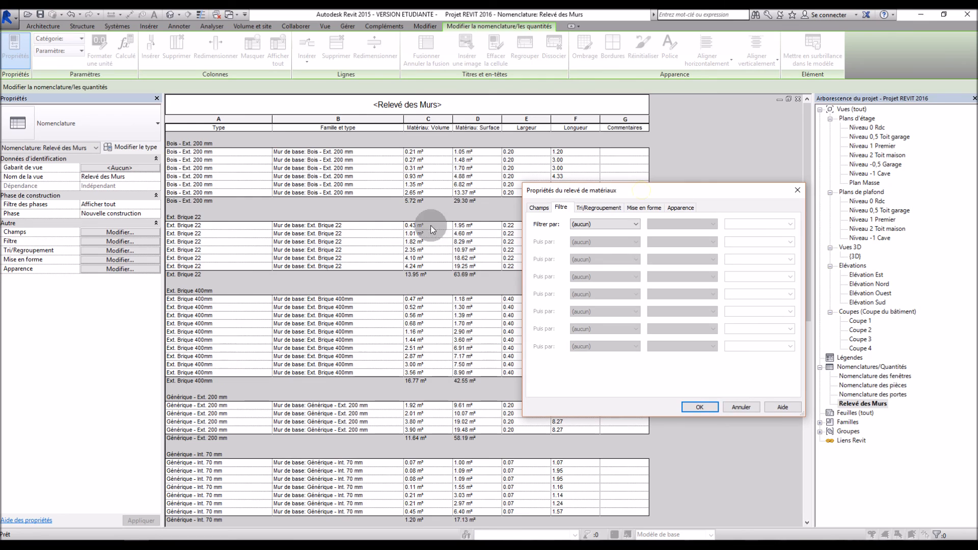
Review the wall takeoff's sorting and grouping, Matériau: Surface formatting and appearance settings, and return to the schedule.
{"action": "left_click", "coordinate": [598, 207]}
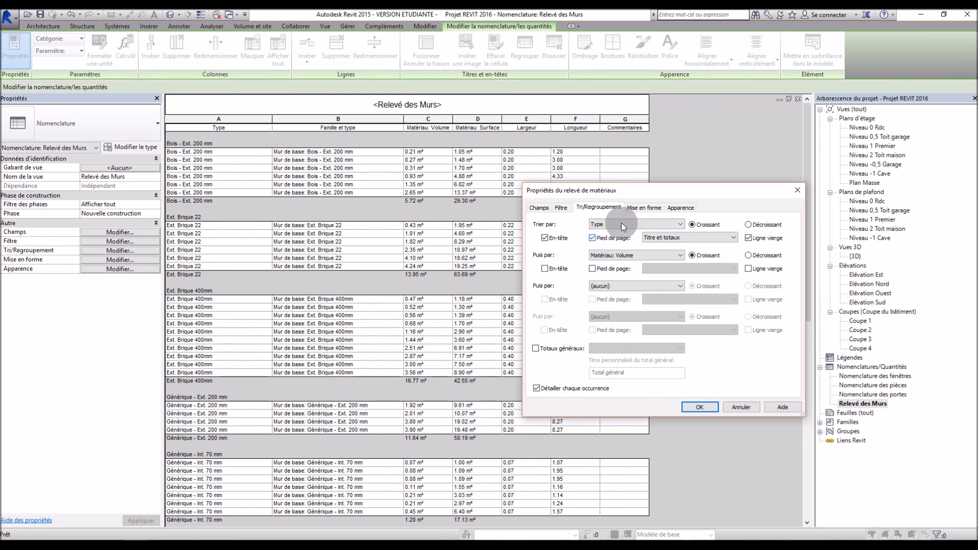
{"action": "left_click", "coordinate": [645, 208]}
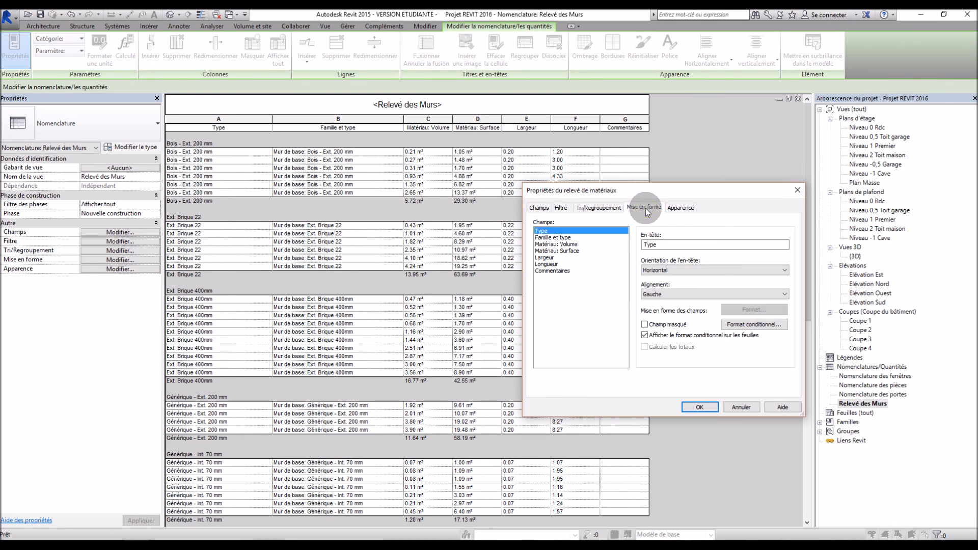
{"action": "left_click", "coordinate": [554, 251]}
{"action": "left_click", "coordinate": [645, 347]}
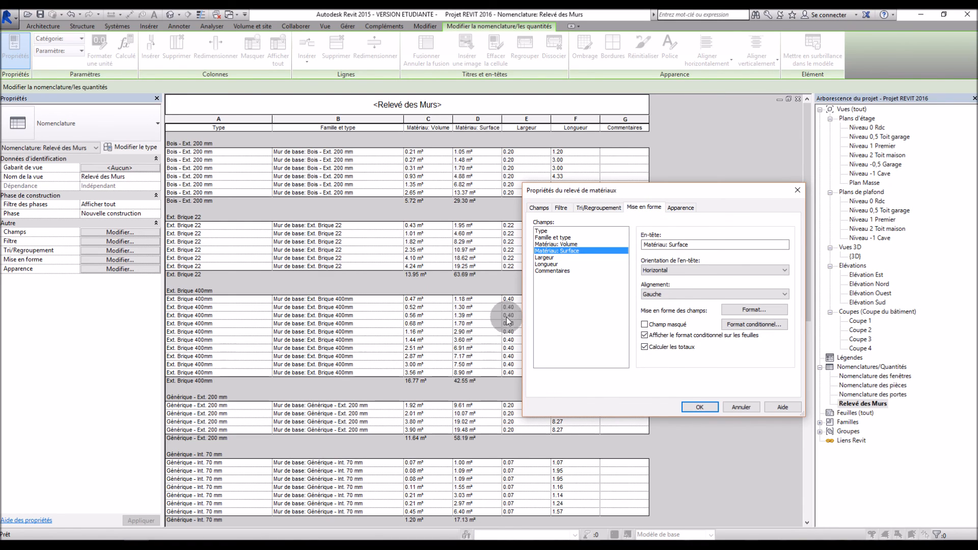
{"action": "left_click", "coordinate": [679, 209]}
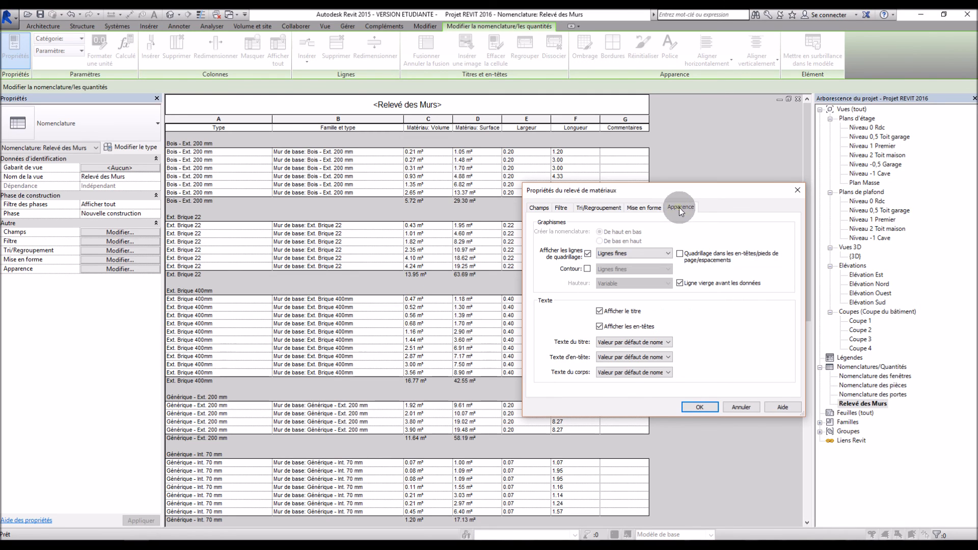
{"action": "left_click", "coordinate": [542, 209]}
{"action": "left_click", "coordinate": [699, 407]}
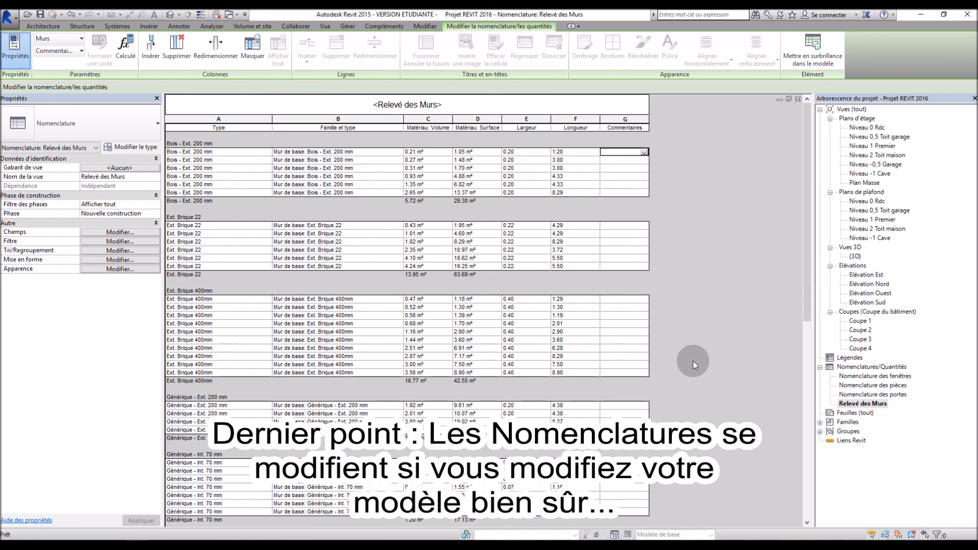
{"action": "scroll", "coordinate": [691, 365], "scroll_direction": "down", "scroll_amount": 3}
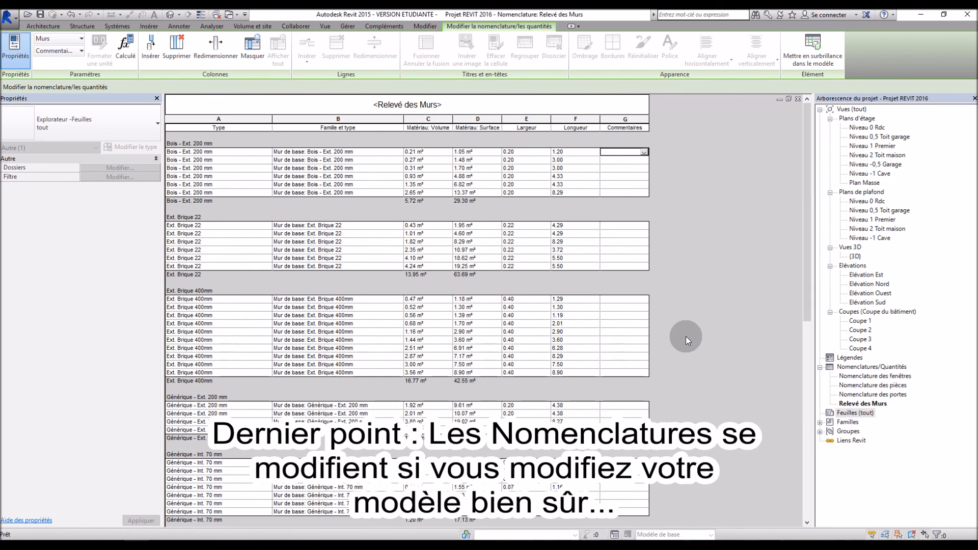